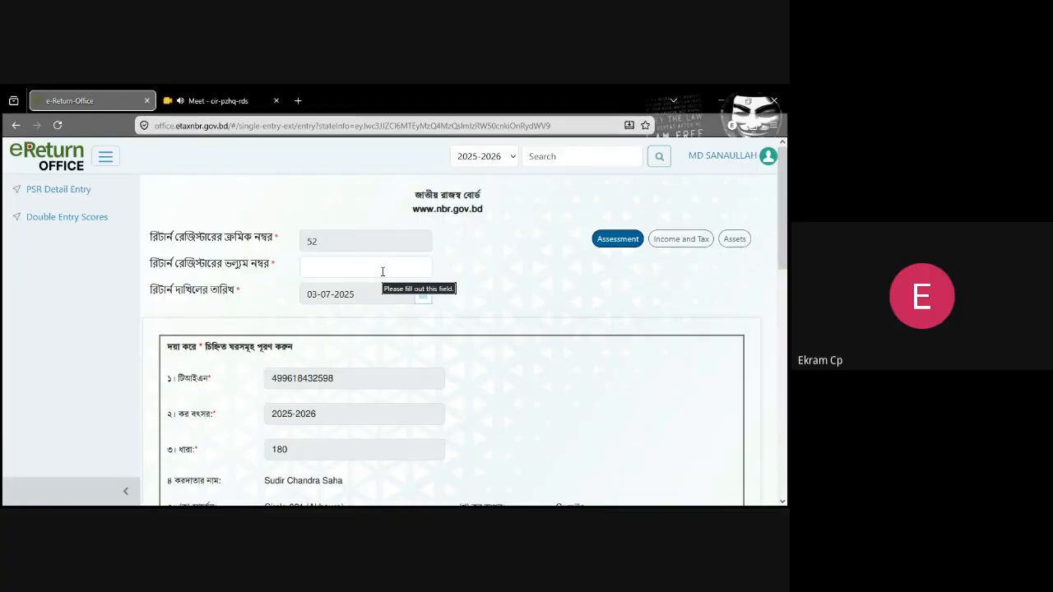
# Step: Set the return register volume number to 1 and the taxpayer's residential status to Resident
pyautogui.click(321, 270)
pyautogui.write('1')
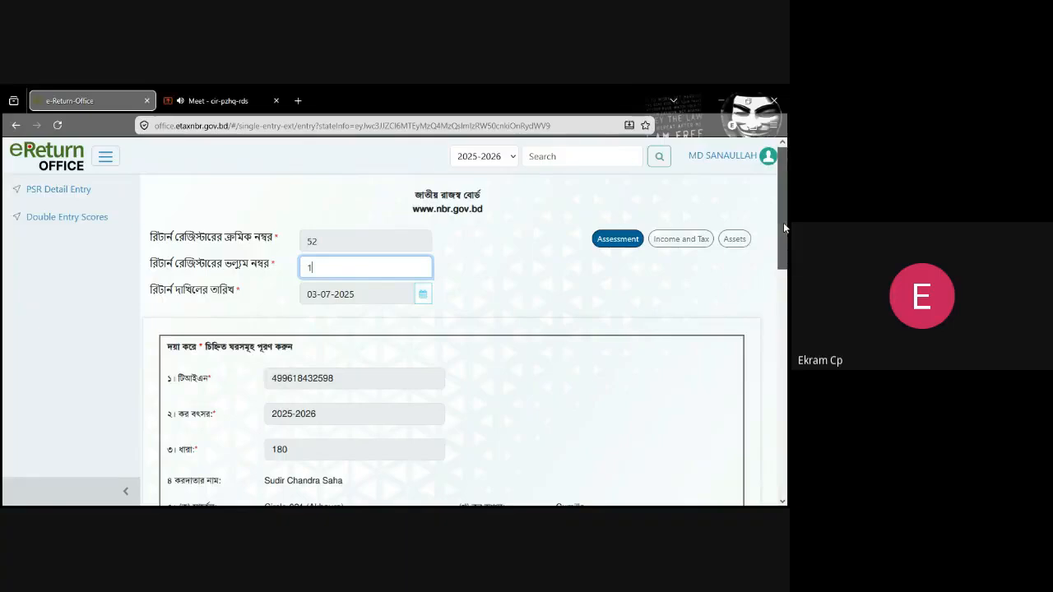
pyautogui.moveTo(784, 228); pyautogui.dragTo(788, 335)
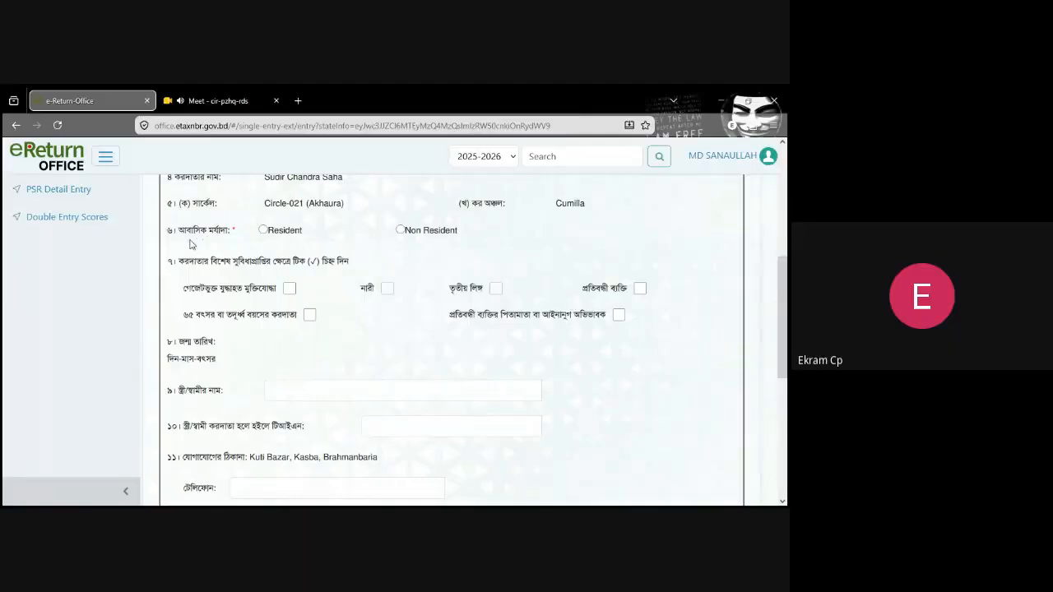
pyautogui.click(263, 231)
# Step: Save the assessment page as a draft and continue to the Income and Tax page
pyautogui.moveTo(785, 268); pyautogui.dragTo(787, 419)
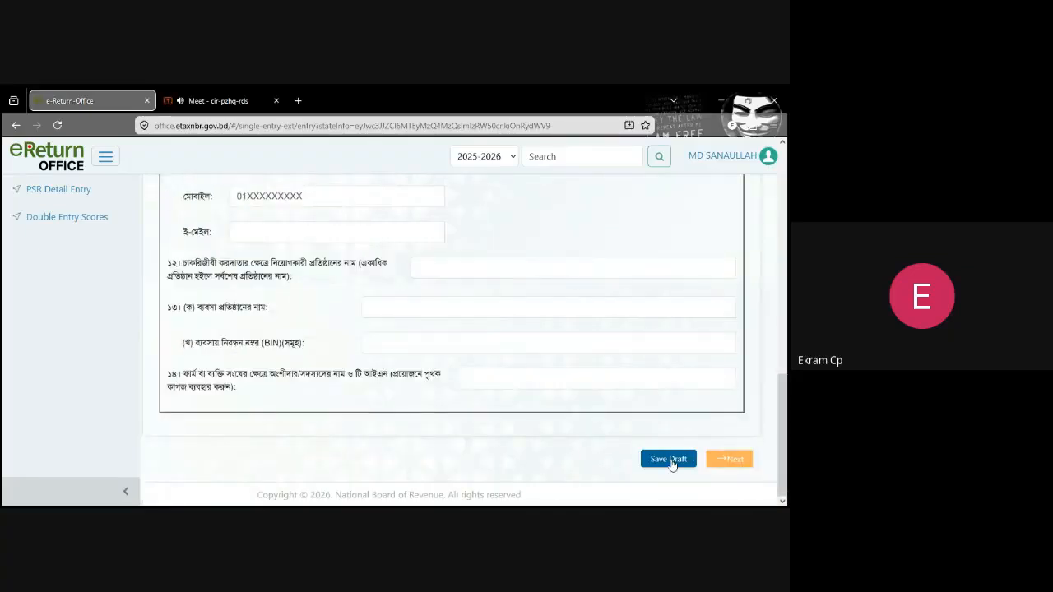
pyautogui.click(669, 459)
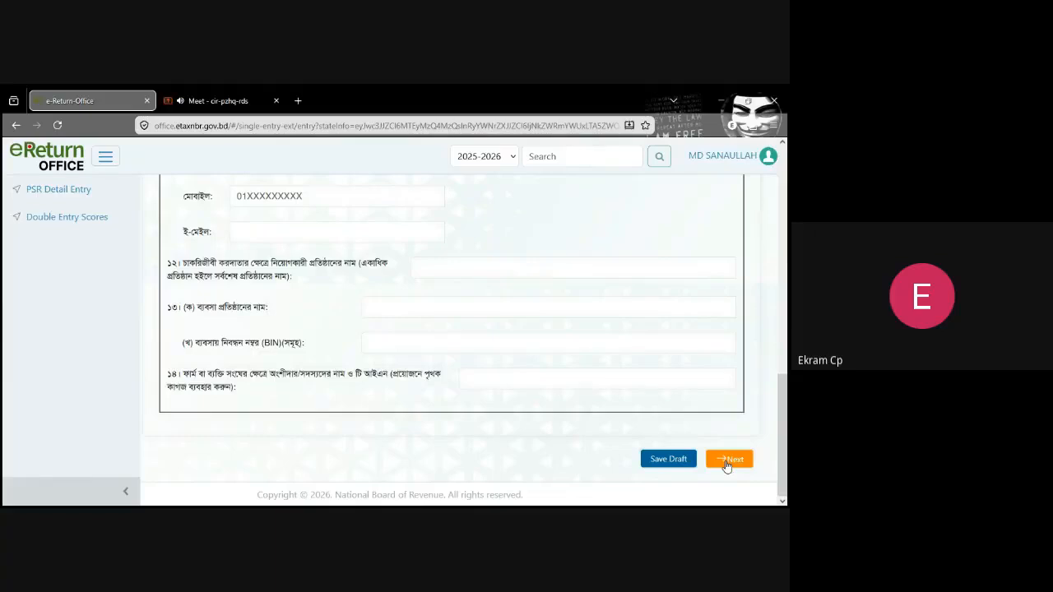
pyautogui.click(727, 463)
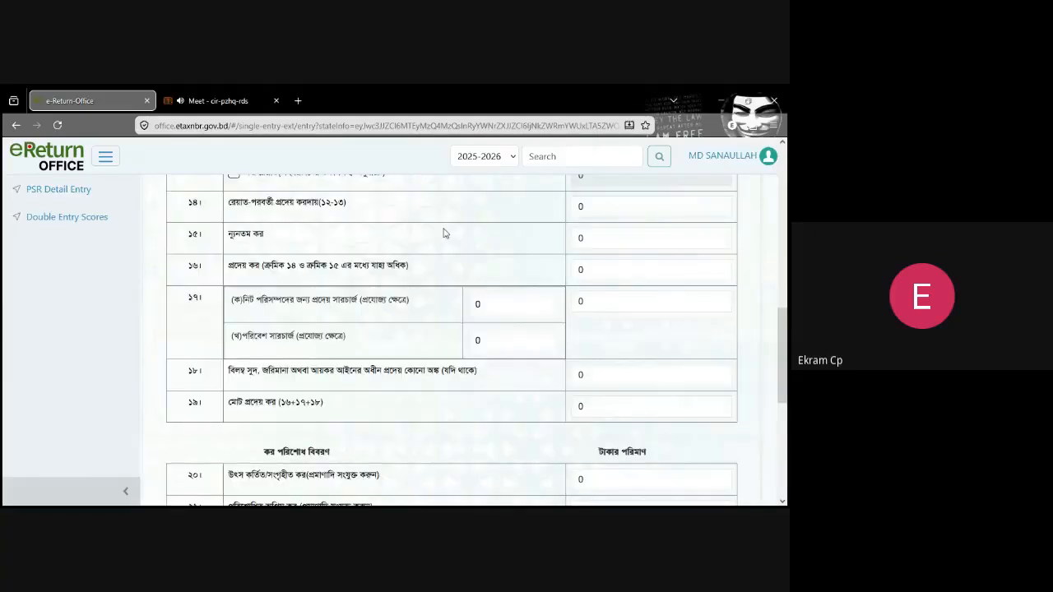
# Step: Examine the income heads in rows 1 to 10 and the total income row of the Income and Tax summary
pyautogui.moveTo(787, 360); pyautogui.dragTo(788, 194)
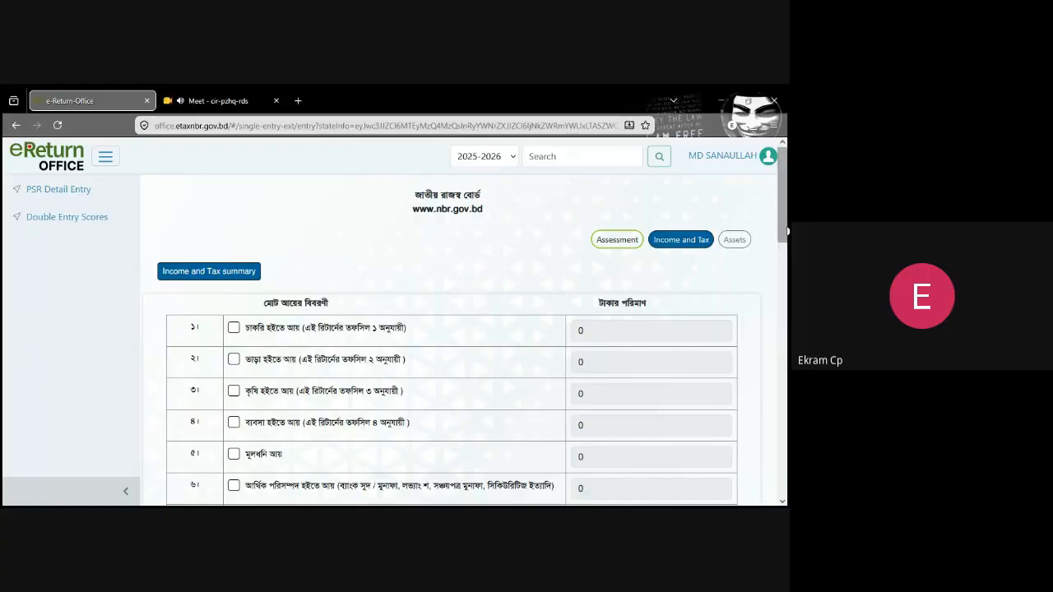
pyautogui.scroll(-1, 788, 231)
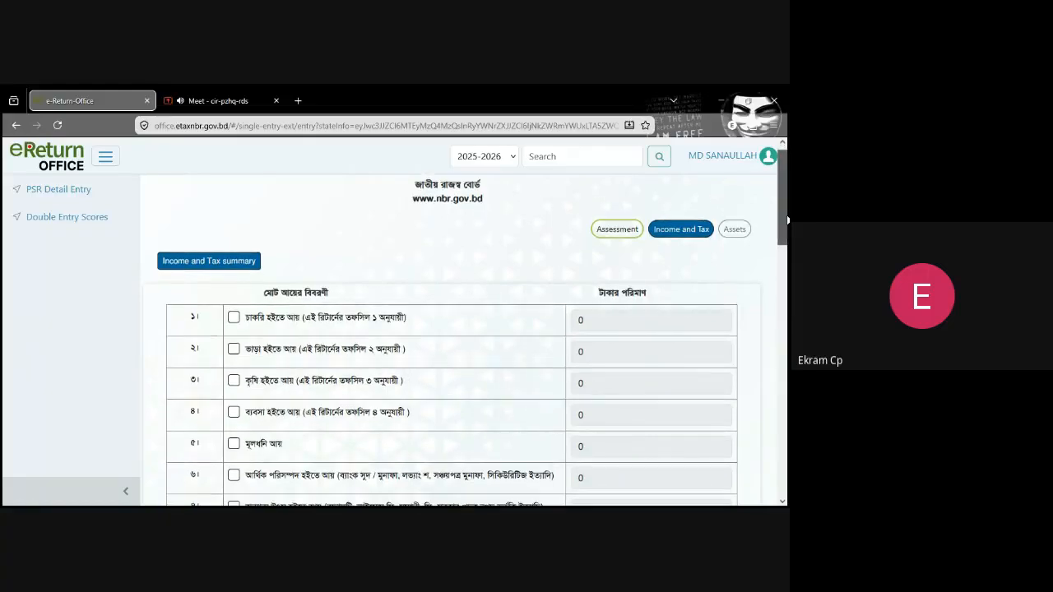
pyautogui.moveTo(788, 232); pyautogui.dragTo(787, 271)
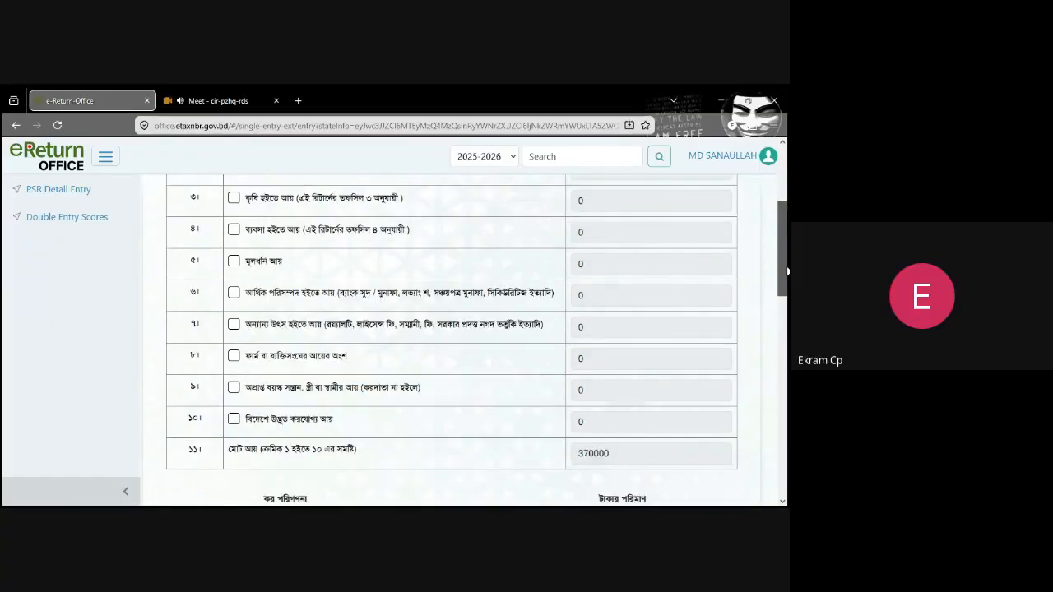
pyautogui.moveTo(788, 272); pyautogui.dragTo(788, 256)
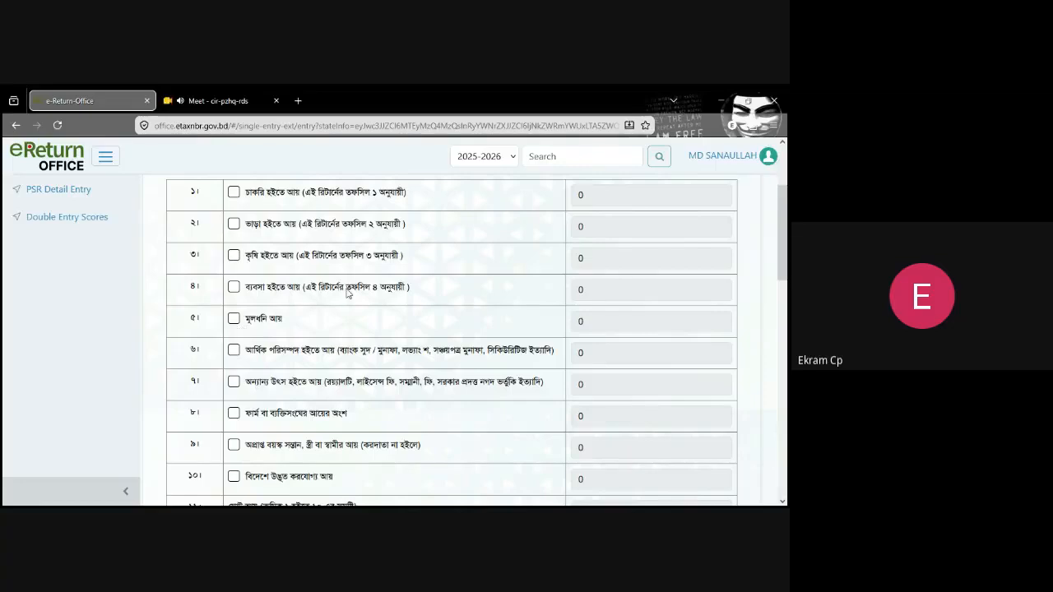
pyautogui.scroll(-1, 786, 246)
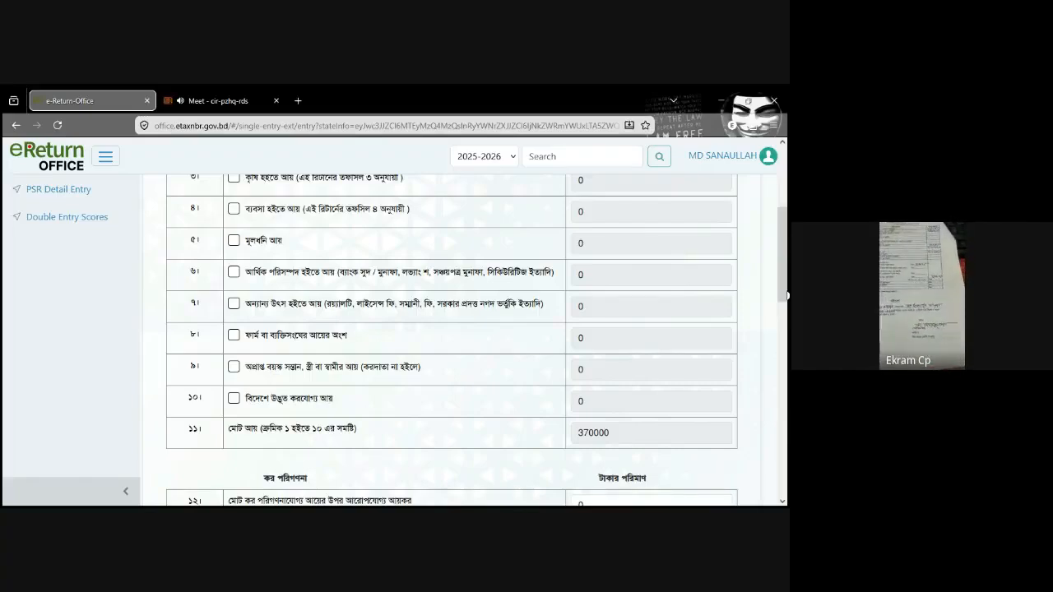
pyautogui.scroll(-1, 230, 363)
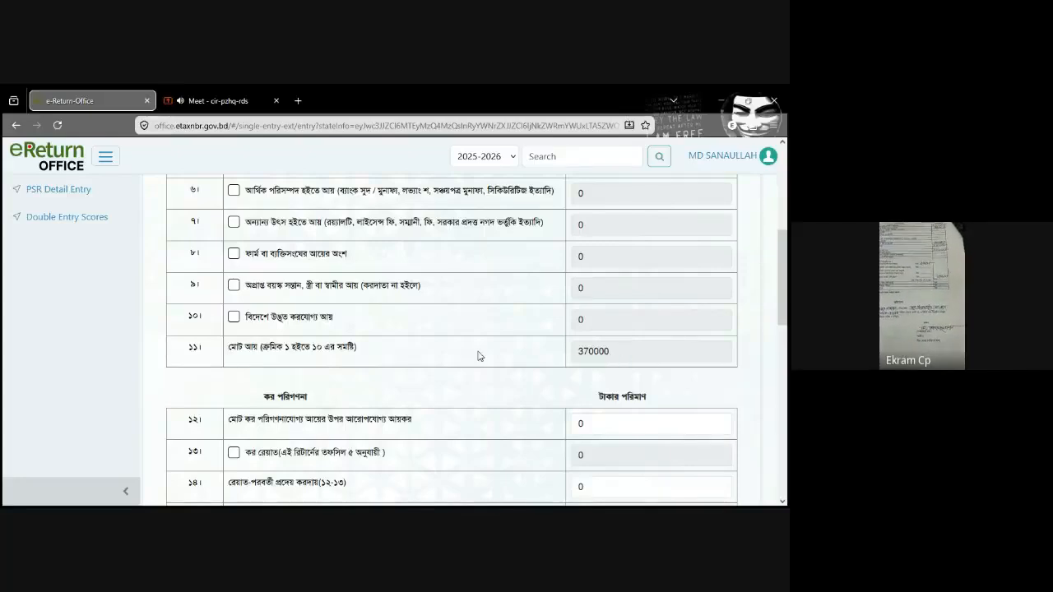
pyautogui.scroll(1, 480, 355)
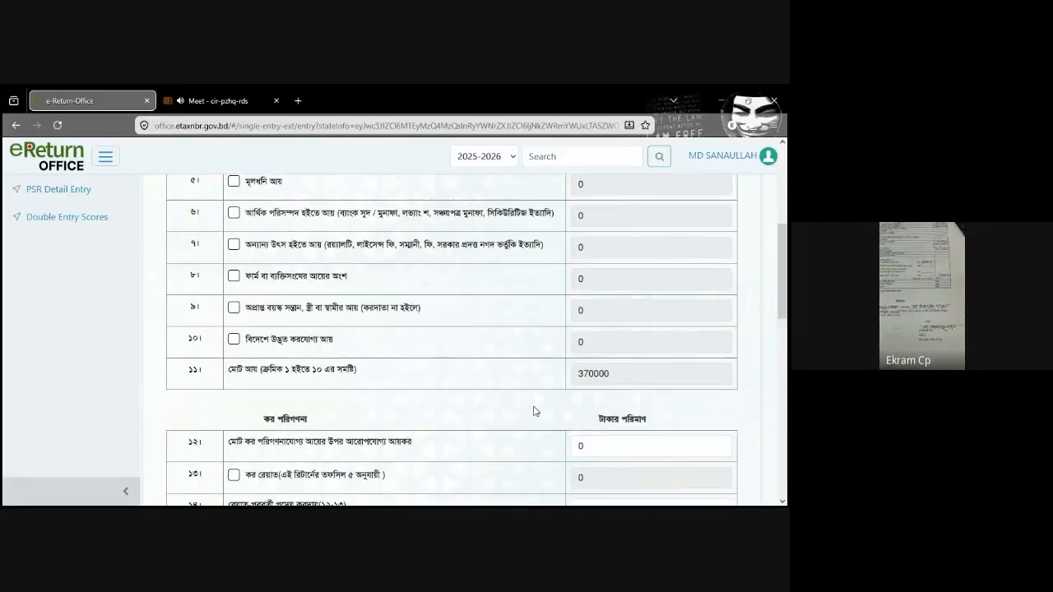
pyautogui.moveTo(786, 312); pyautogui.dragTo(786, 251)
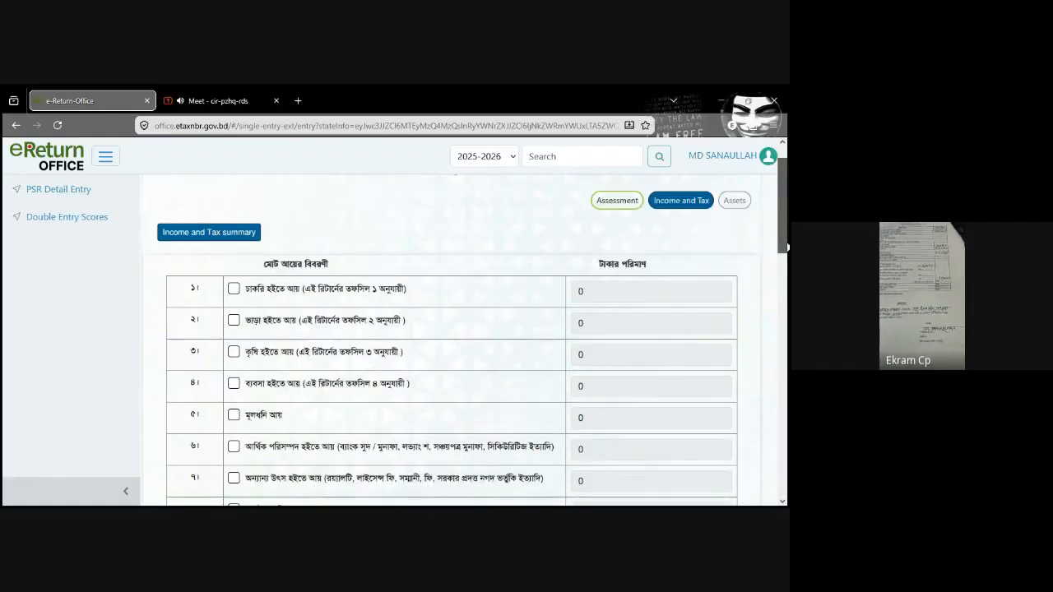
# Step: Include income from employment in row 1 with job type সরকারি (government) and an amount of 1,56,693
pyautogui.click(233, 289)
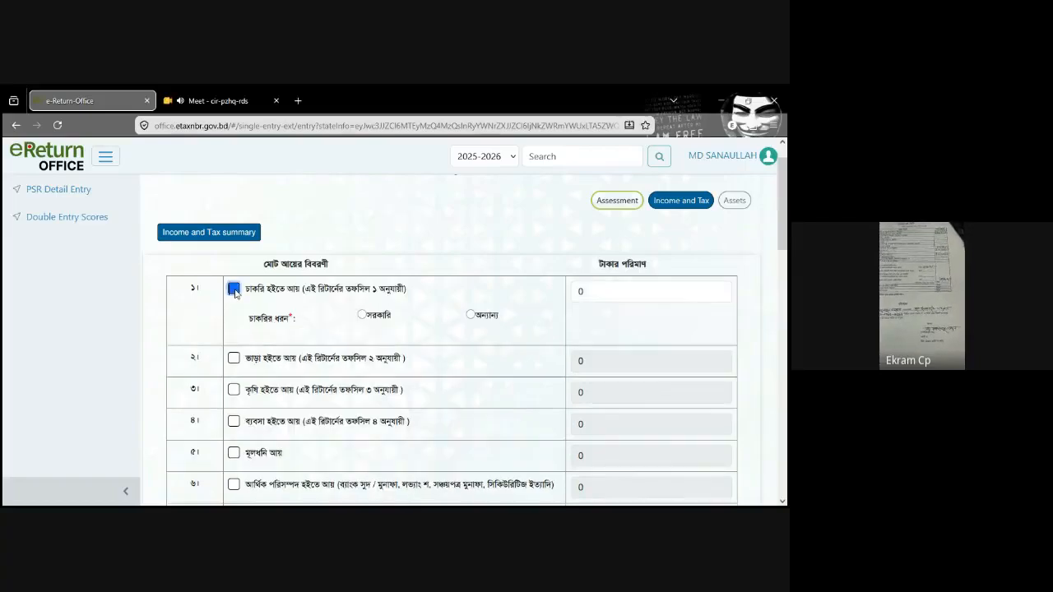
pyautogui.click(233, 290)
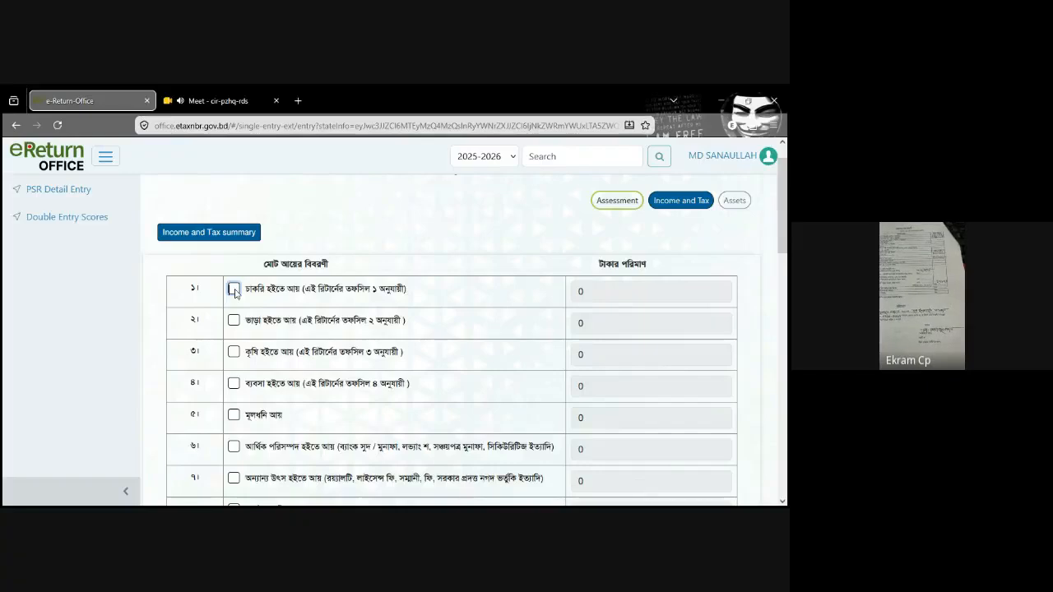
pyautogui.click(234, 290)
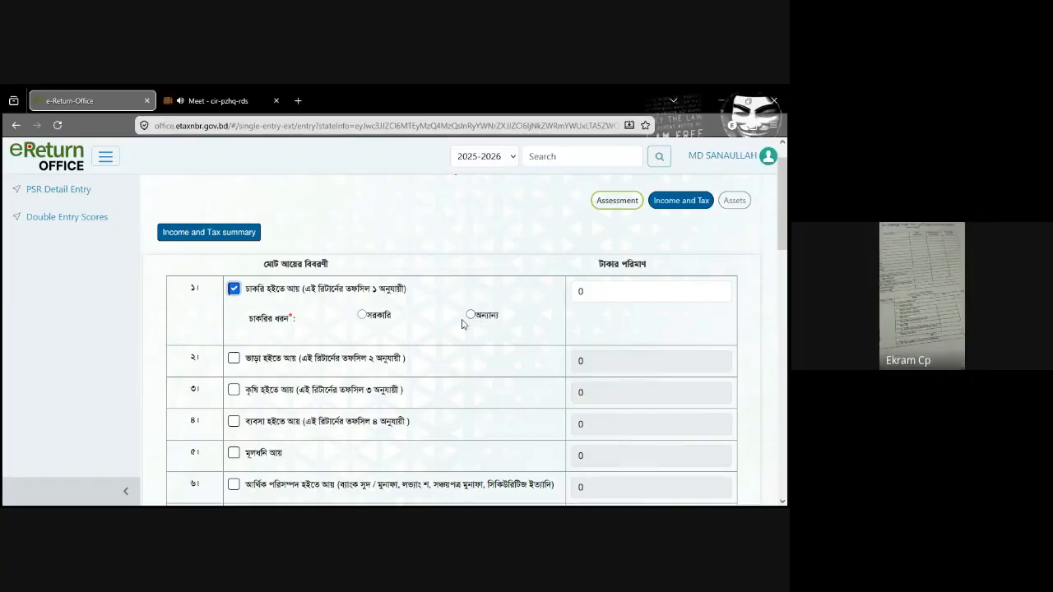
pyautogui.click(470, 316)
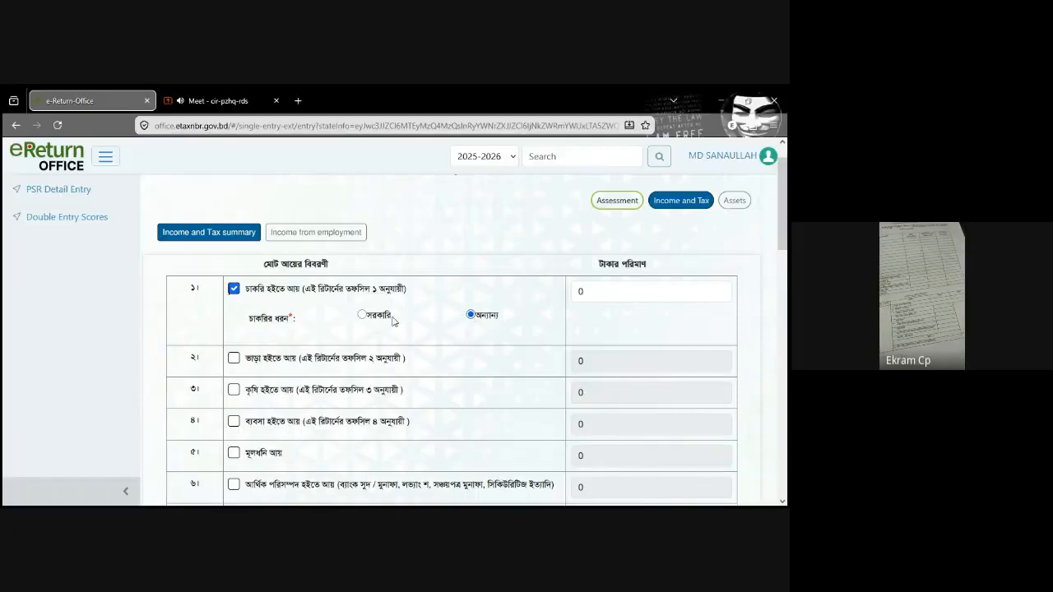
pyautogui.click(363, 317)
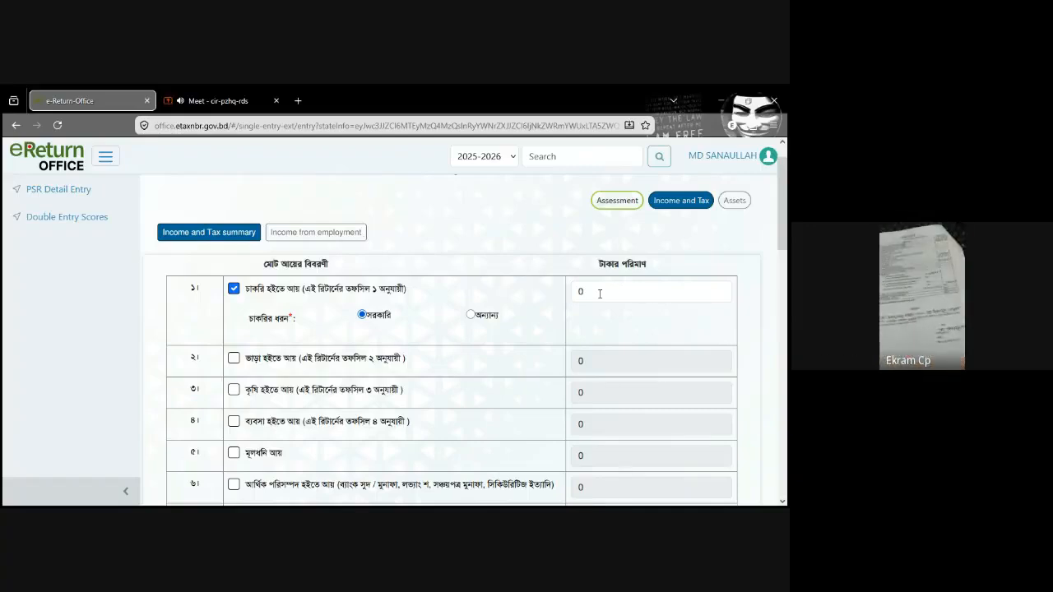
pyautogui.click(601, 294)
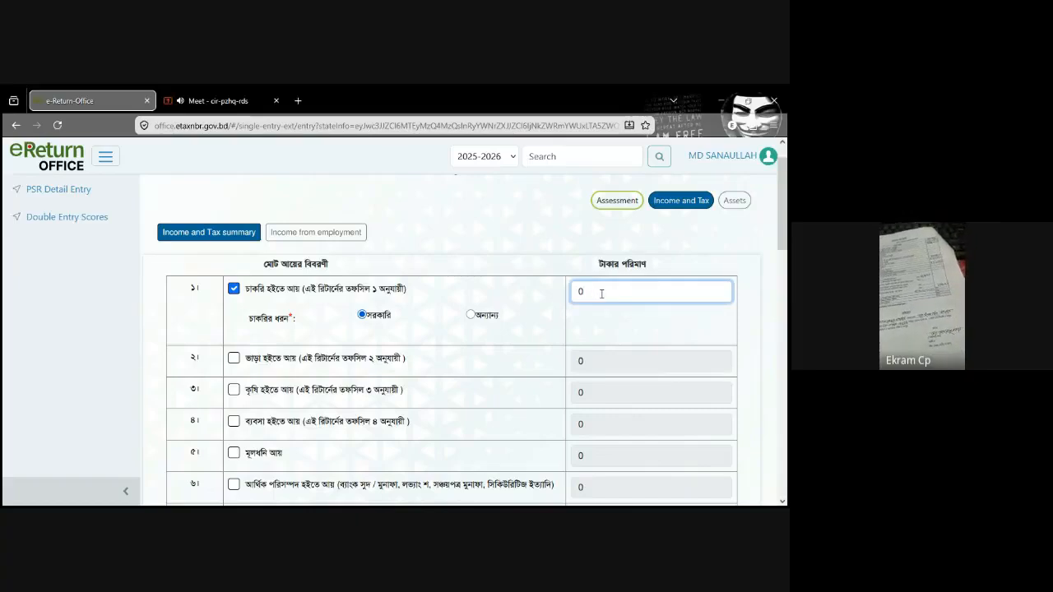
pyautogui.write('1,56,')
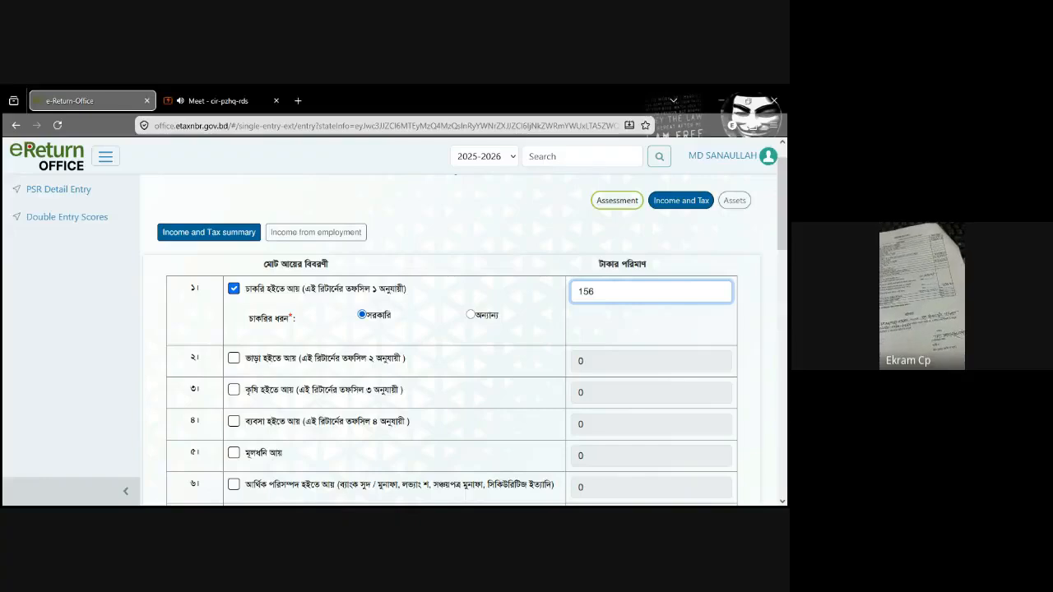
pyautogui.write('693')
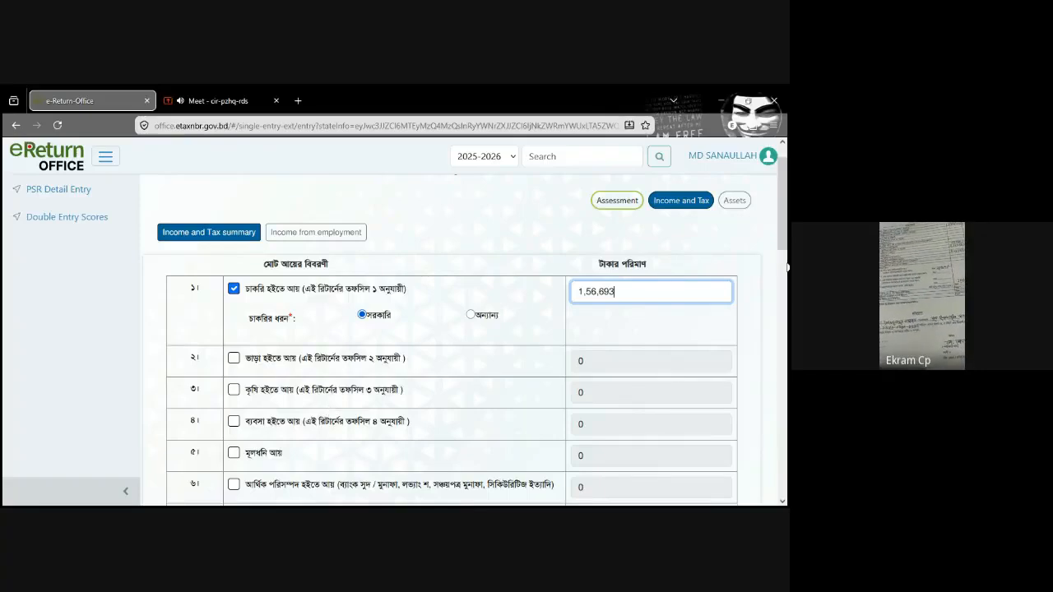
# Step: Include income from financial assets in row 6 with an amount of 2,04,862
pyautogui.scroll(-2, 782, 212)
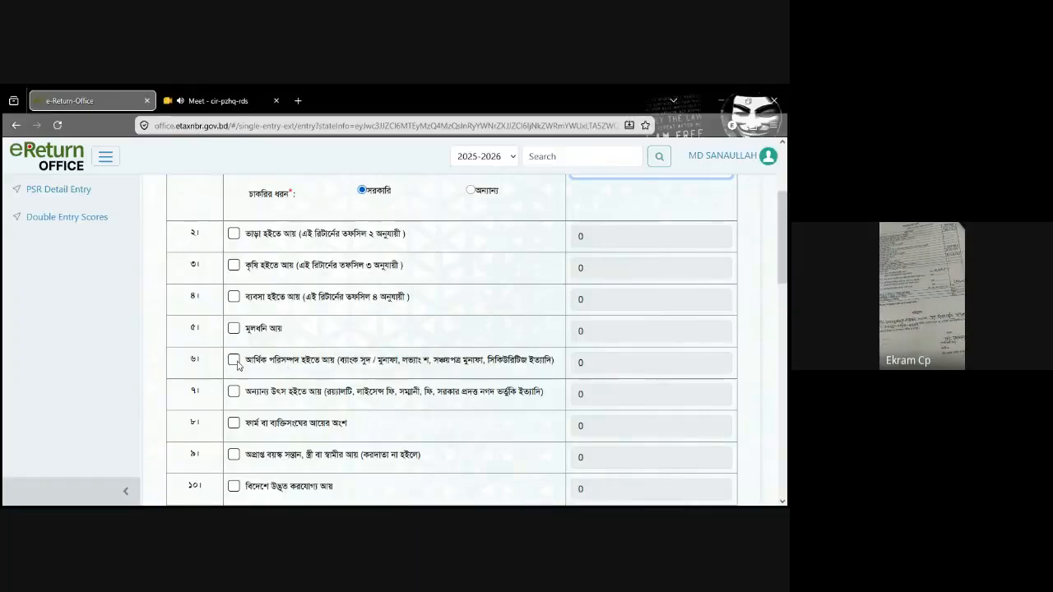
pyautogui.click(234, 361)
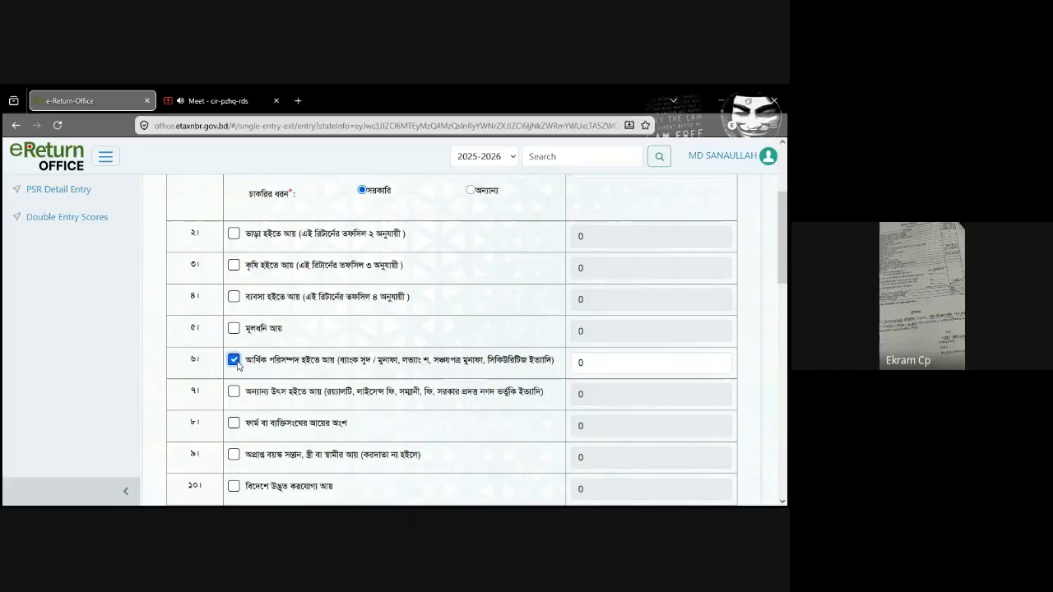
pyautogui.click(610, 364)
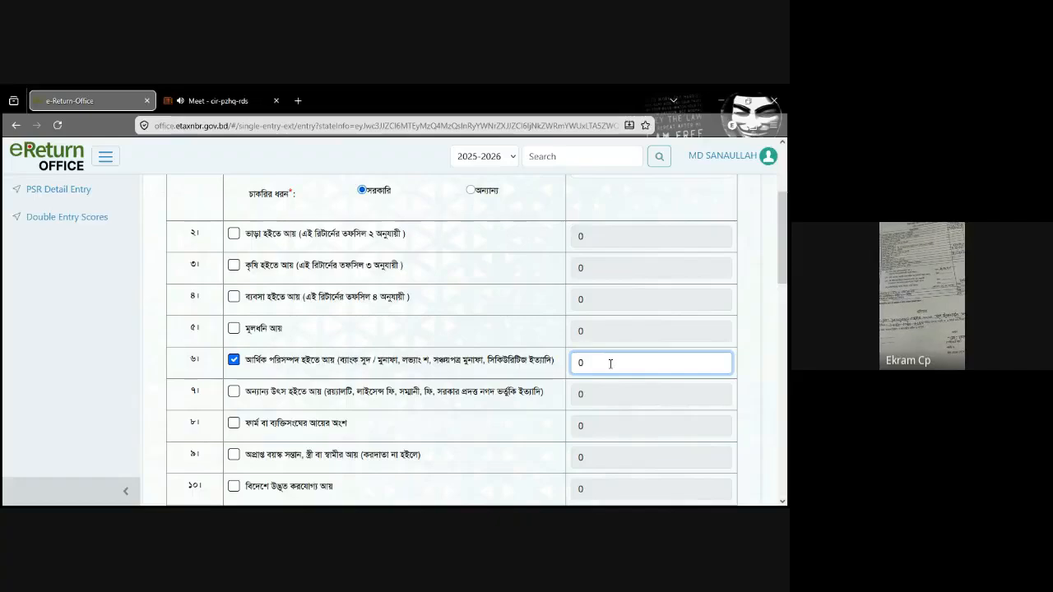
pyautogui.doubleClick(611, 364)
pyautogui.write('2,04,86')
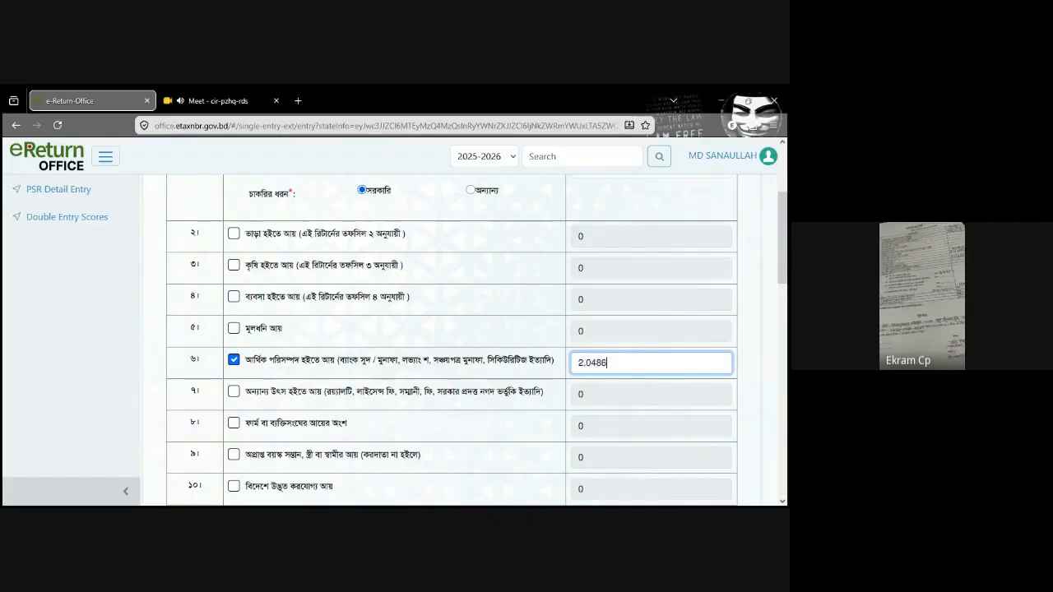
pyautogui.write('2')
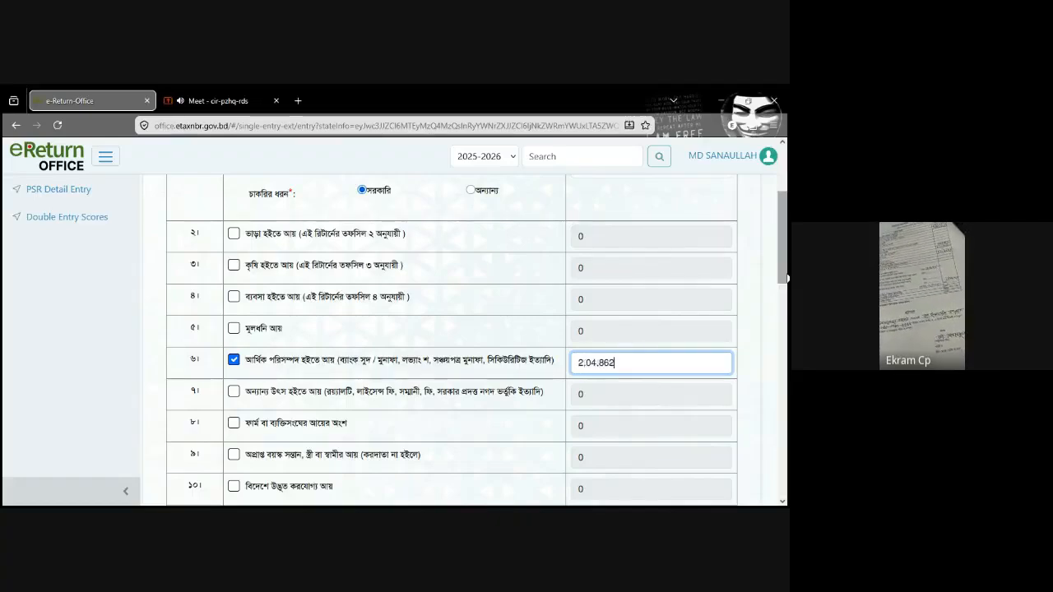
# Step: Check the total income in row 11, the tax computation rows and the tax payment amounts in rows 23 and 24
pyautogui.scroll(-2, 788, 279)
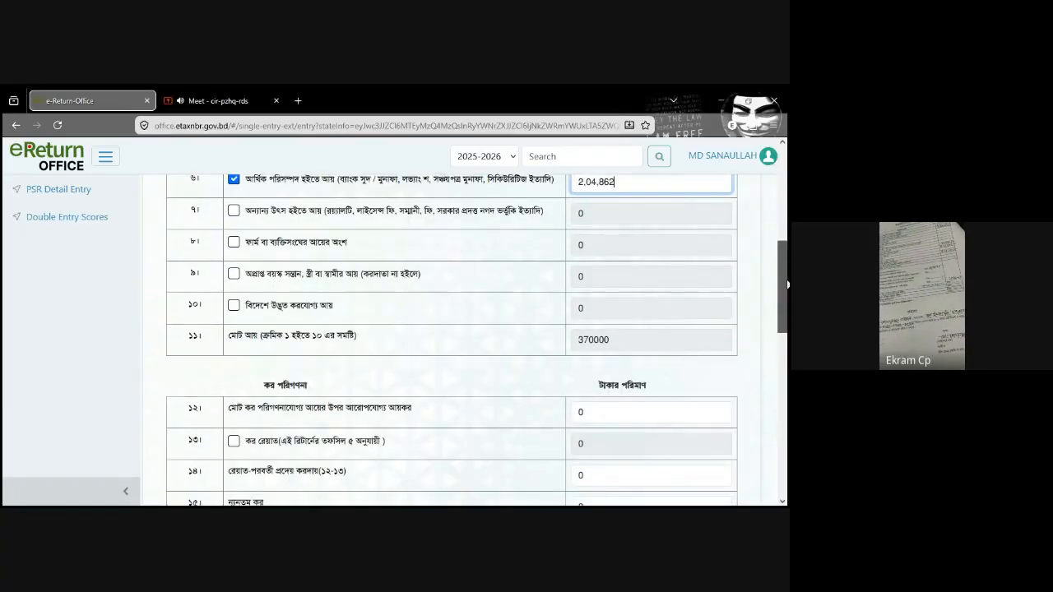
pyautogui.scroll(1, 788, 284)
pyautogui.scroll(-2, 663, 298)
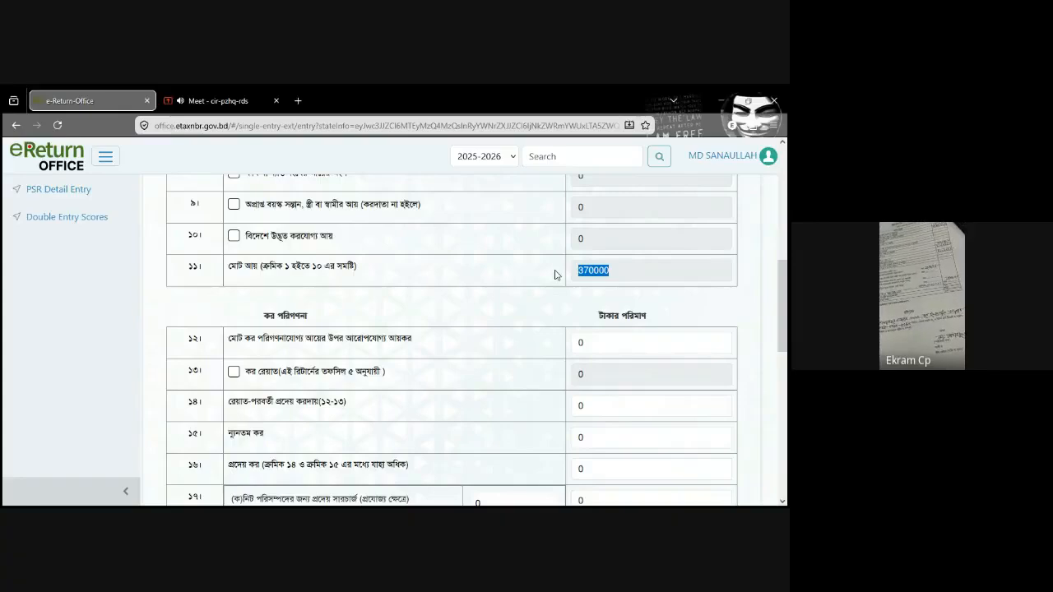
pyautogui.click(627, 274)
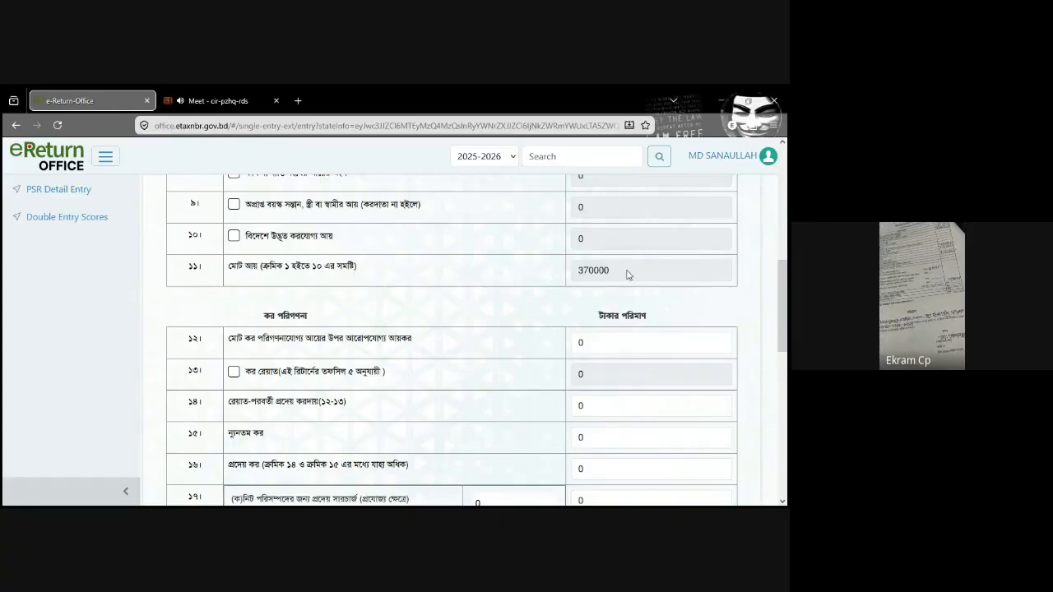
pyautogui.moveTo(787, 309)
pyautogui.mouseDown()
pyautogui.moveTo(786, 225)
pyautogui.moveTo(787, 337)
pyautogui.moveTo(787, 318)
pyautogui.mouseUp()
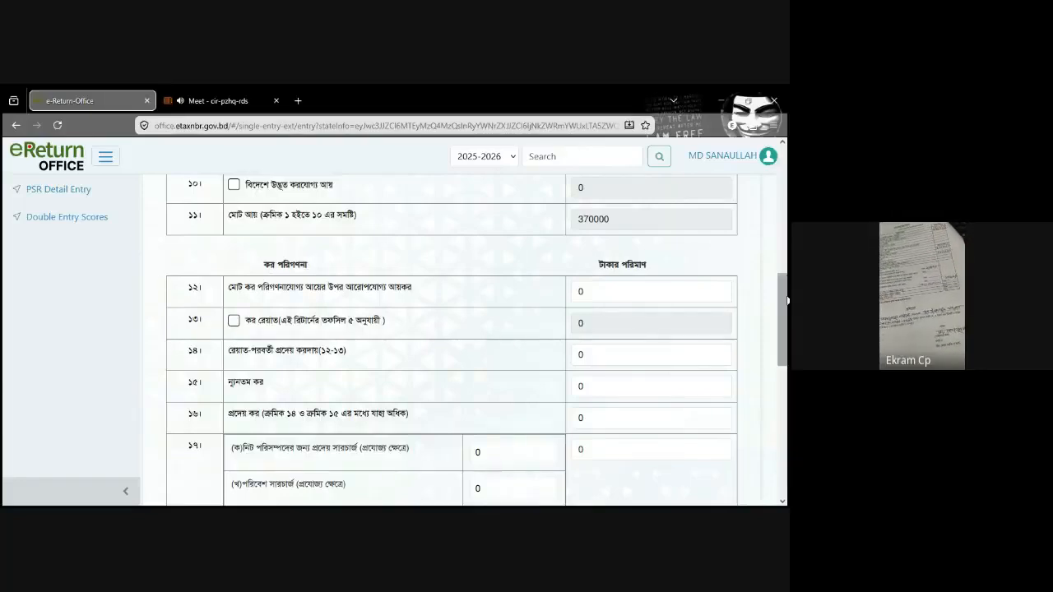
pyautogui.moveTo(786, 300); pyautogui.dragTo(787, 401)
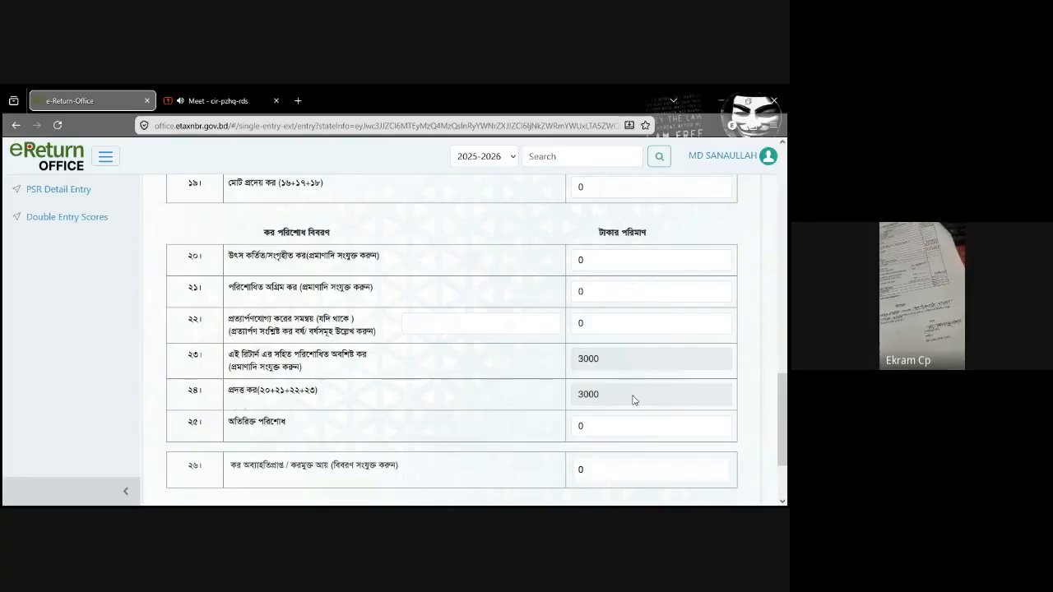
pyautogui.doubleClick(580, 398)
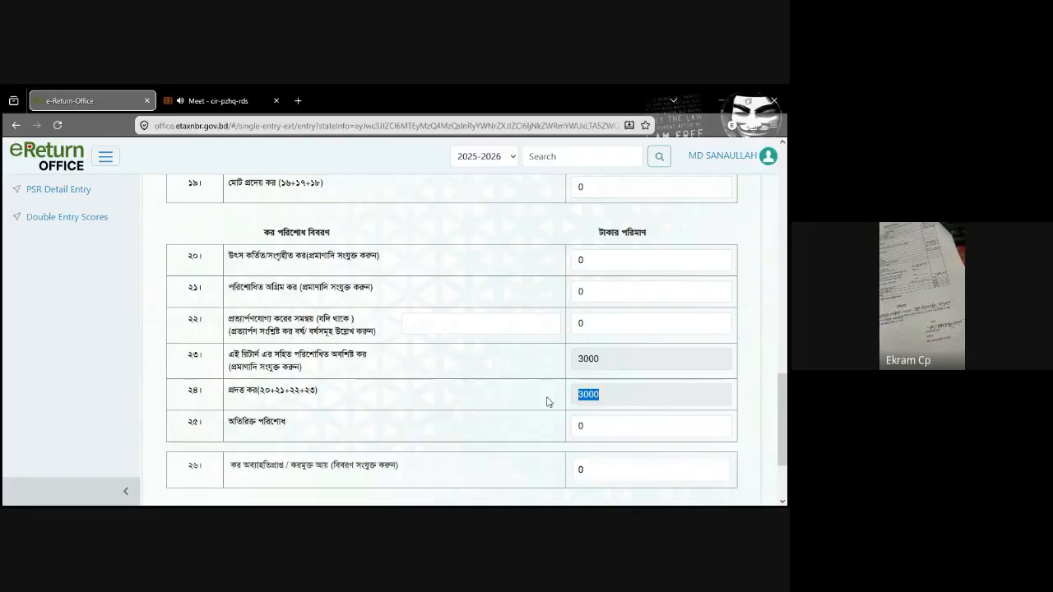
pyautogui.click(612, 364)
pyautogui.doubleClick(612, 364)
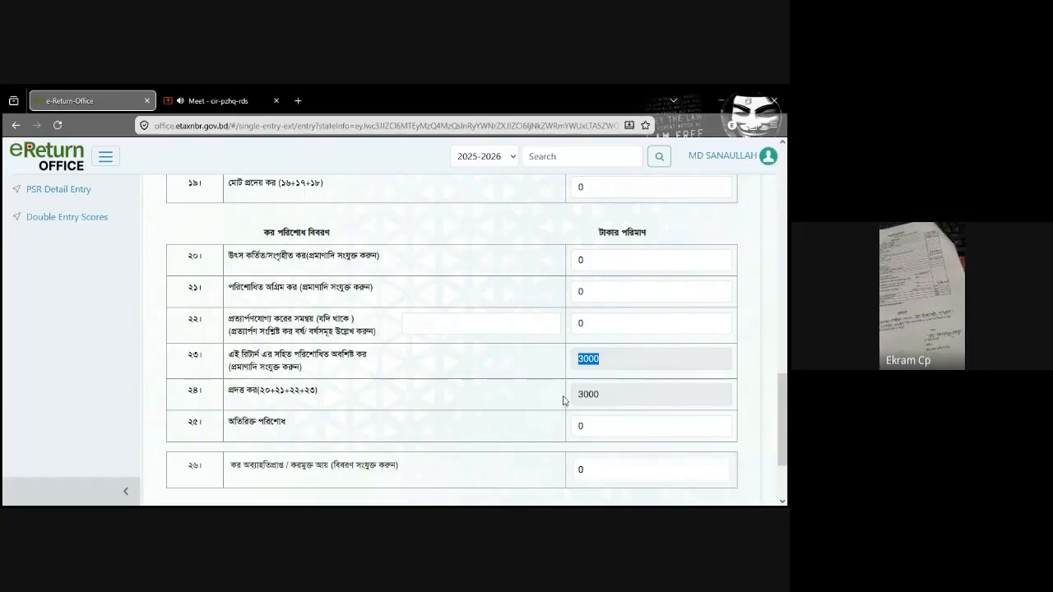
pyautogui.doubleClick(587, 395)
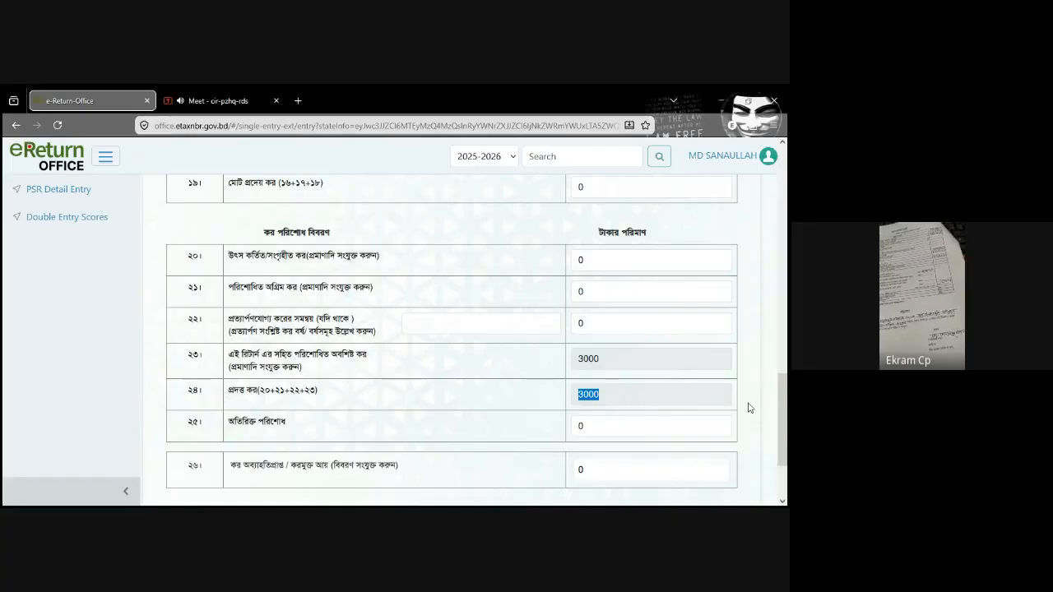
pyautogui.moveTo(787, 418); pyautogui.dragTo(786, 423)
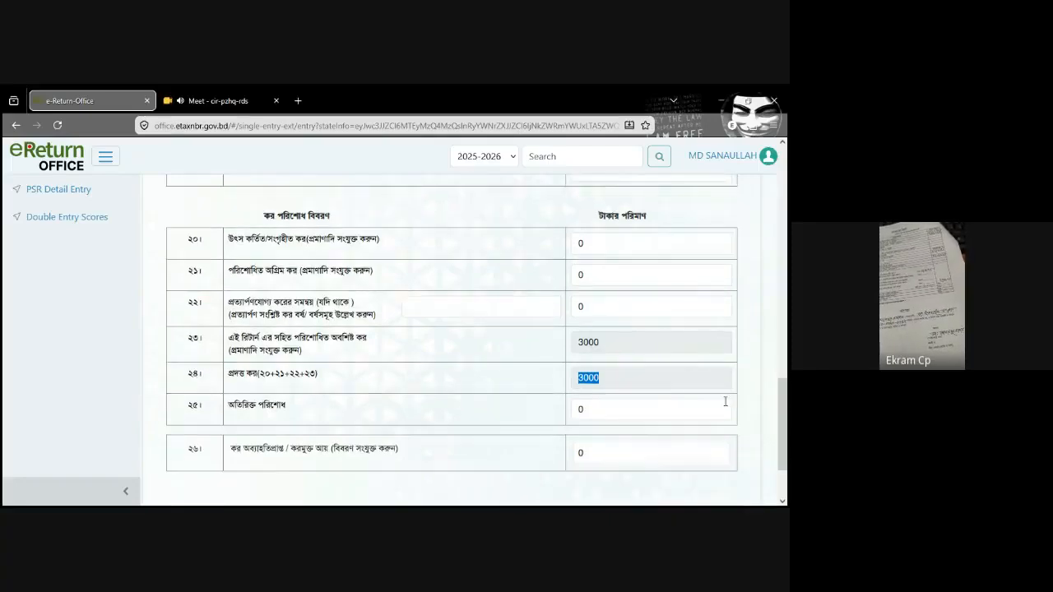
# Step: Enter 20,486 as the tax deducted or collected at source in row 20 of the tax payment details
pyautogui.click(597, 304)
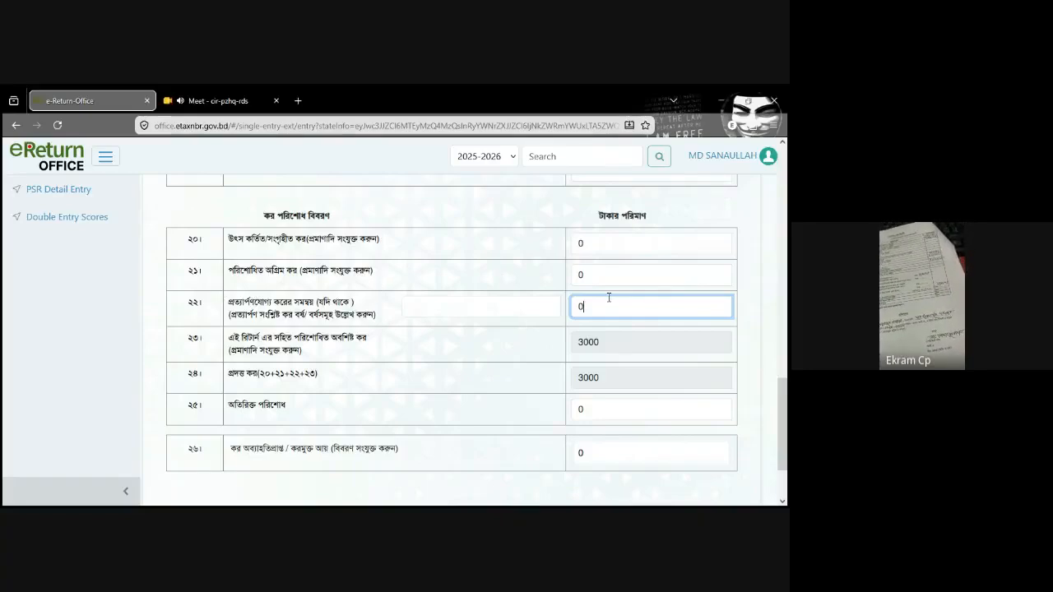
pyautogui.click(610, 250)
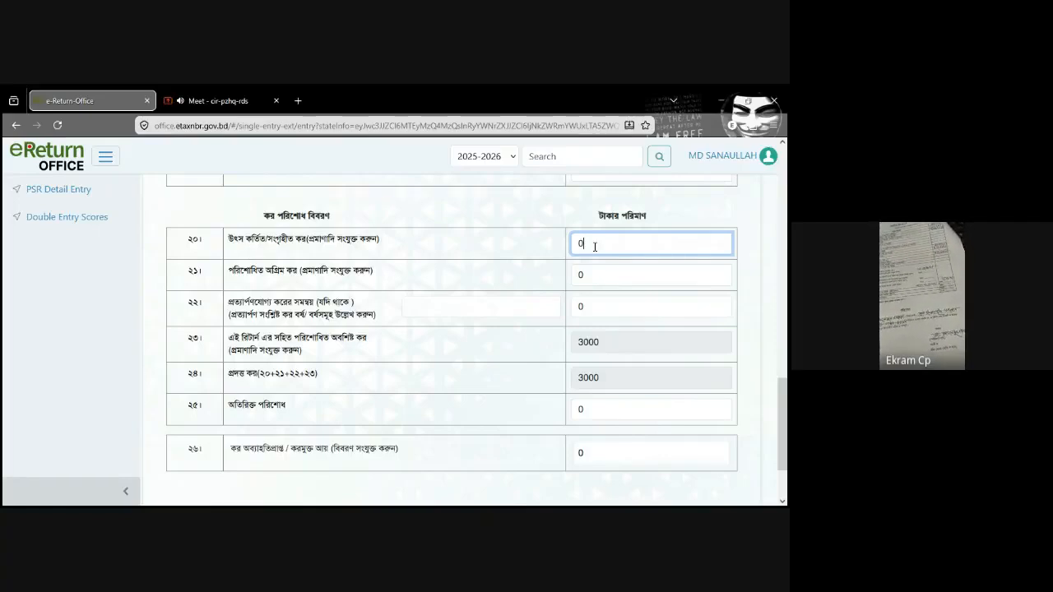
pyautogui.write('20486')
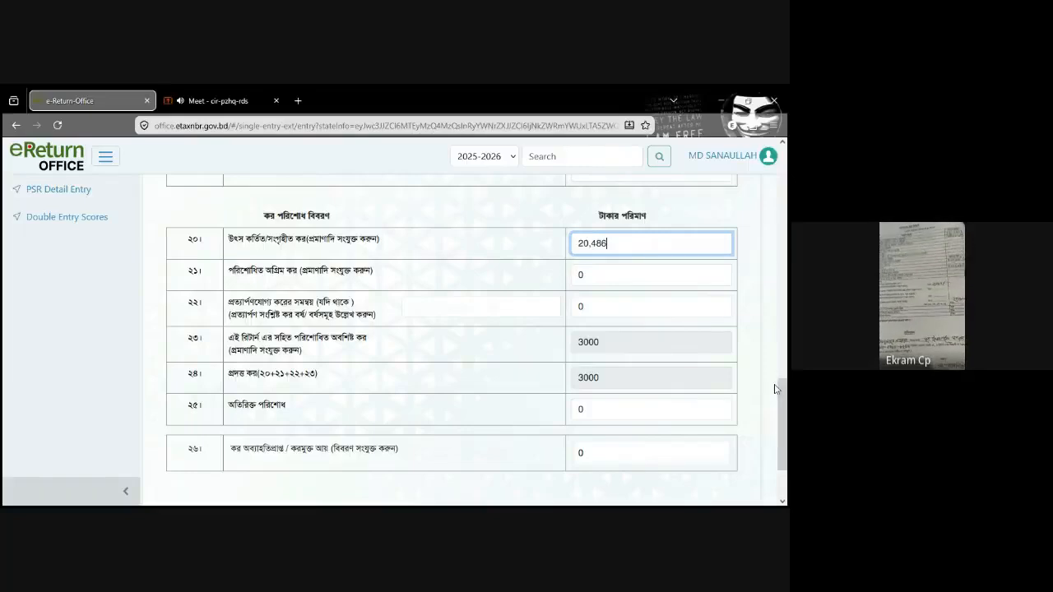
# Step: Copy the paid tax amount from row 24 into the total tax payable in row 19, making it 3,000
pyautogui.moveTo(786, 420); pyautogui.dragTo(784, 384)
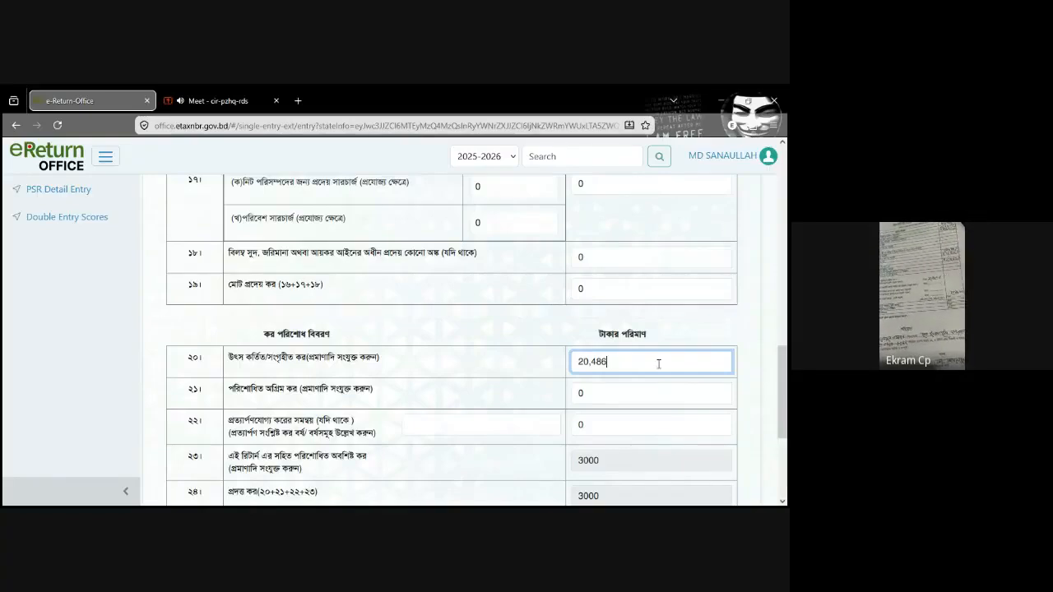
pyautogui.moveTo(786, 394); pyautogui.dragTo(787, 414)
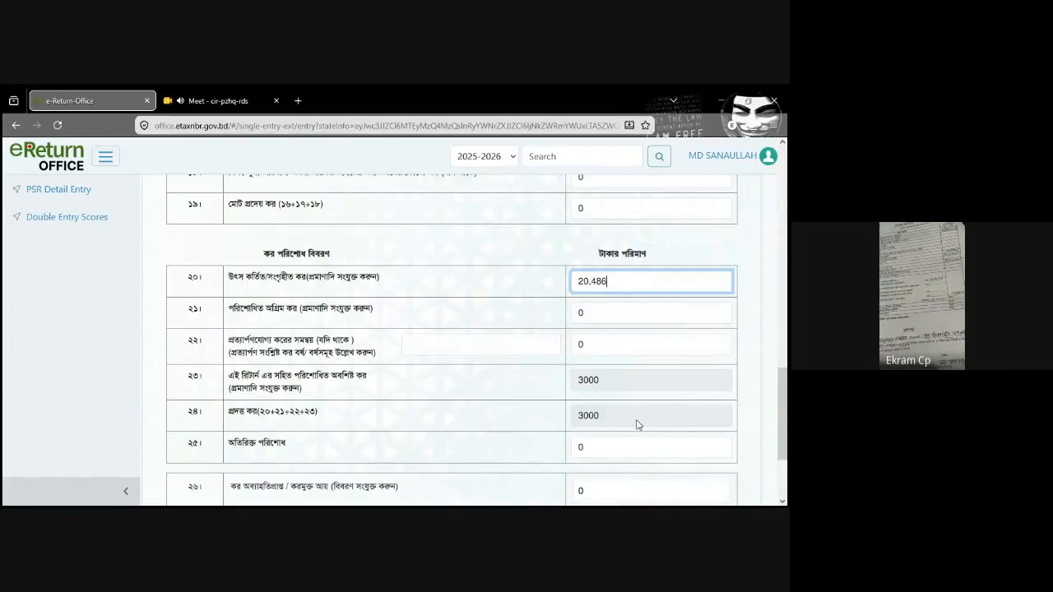
pyautogui.moveTo(619, 423); pyautogui.dragTo(546, 420)
pyautogui.hotkey('ctrl', 'c')
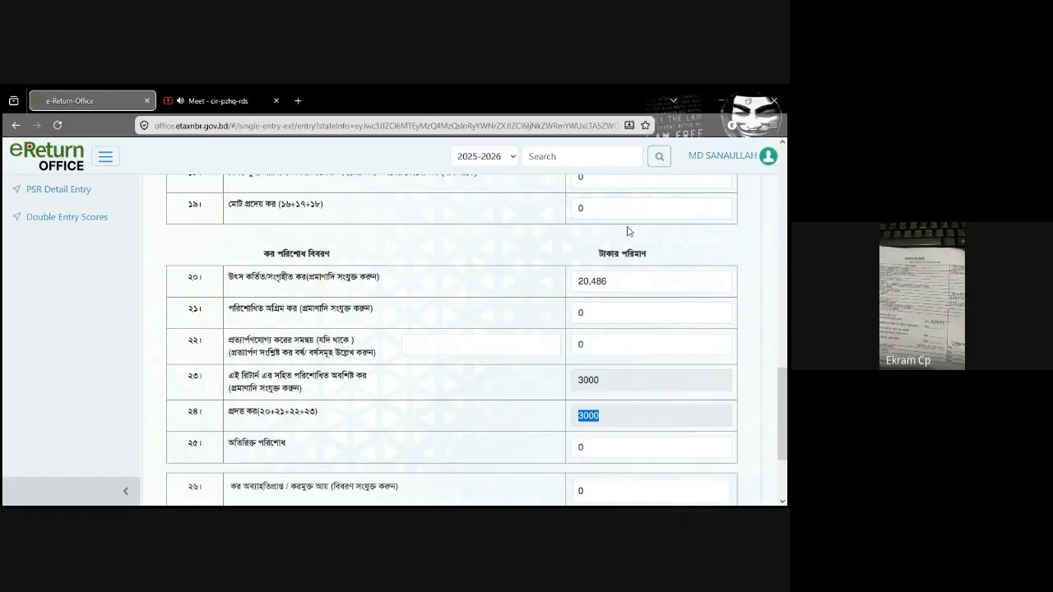
pyautogui.click(610, 209)
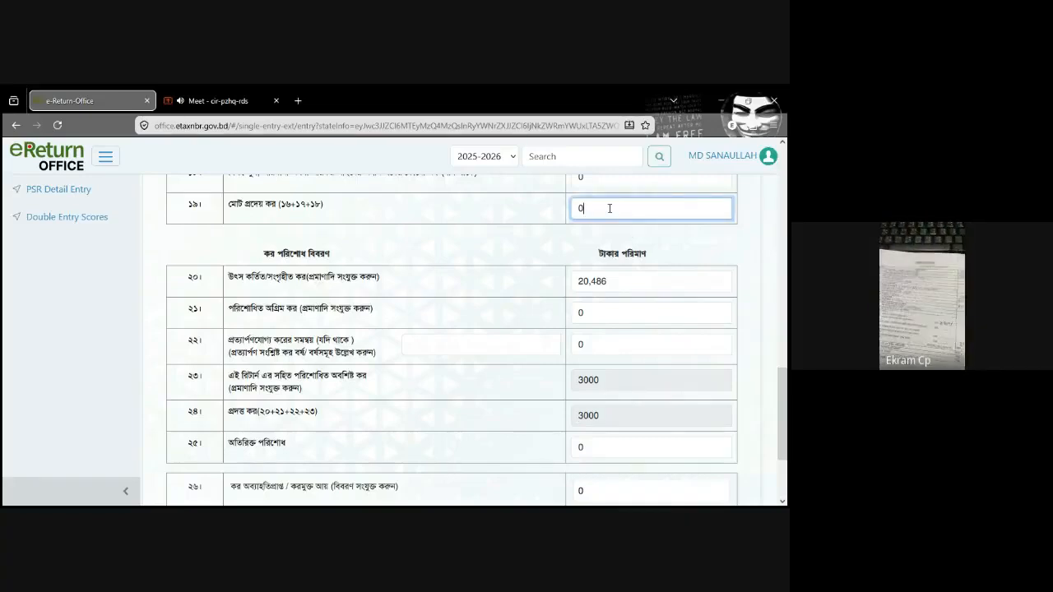
pyautogui.hotkey('ctrl', 'v')
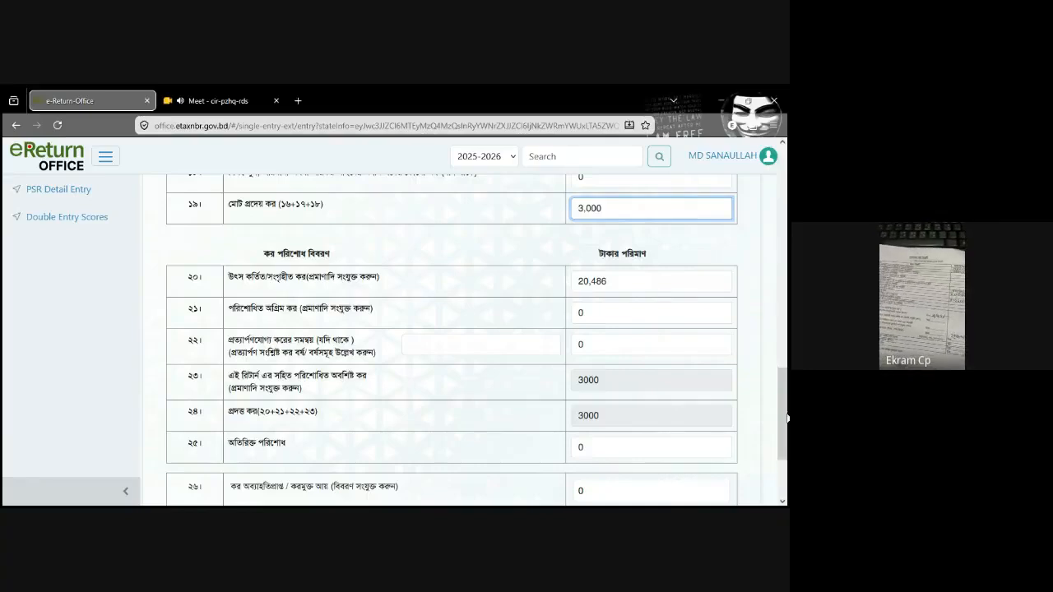
# Step: Enter 3,000 as the income tax chargeable on total taxable income in row 12 of the tax computation
pyautogui.scroll(4, 787, 419)
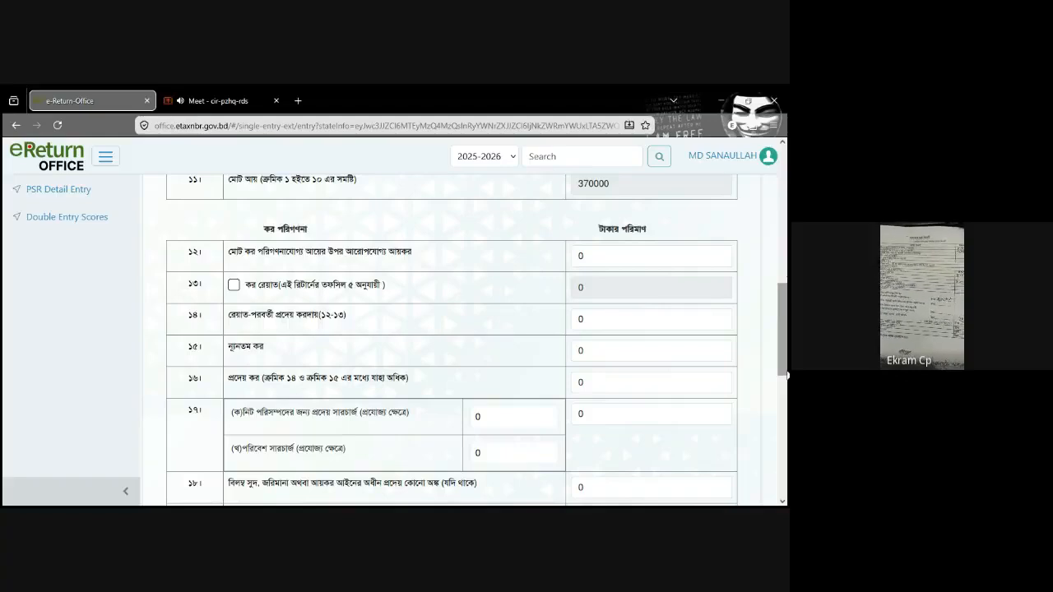
pyautogui.moveTo(786, 313); pyautogui.dragTo(786, 322)
pyautogui.scroll(-3, 786, 322)
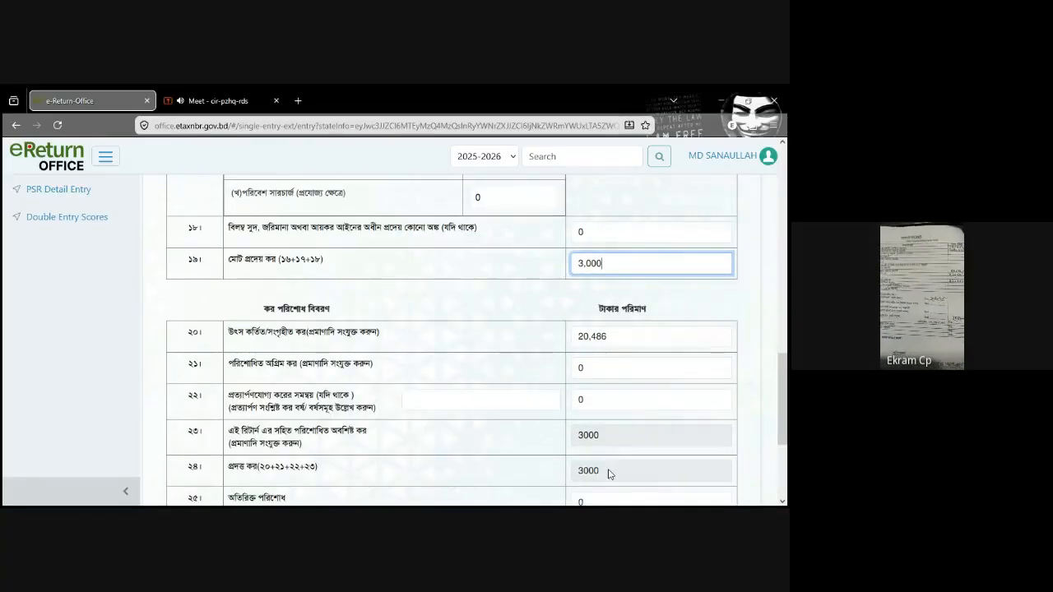
pyautogui.moveTo(786, 403); pyautogui.dragTo(786, 372)
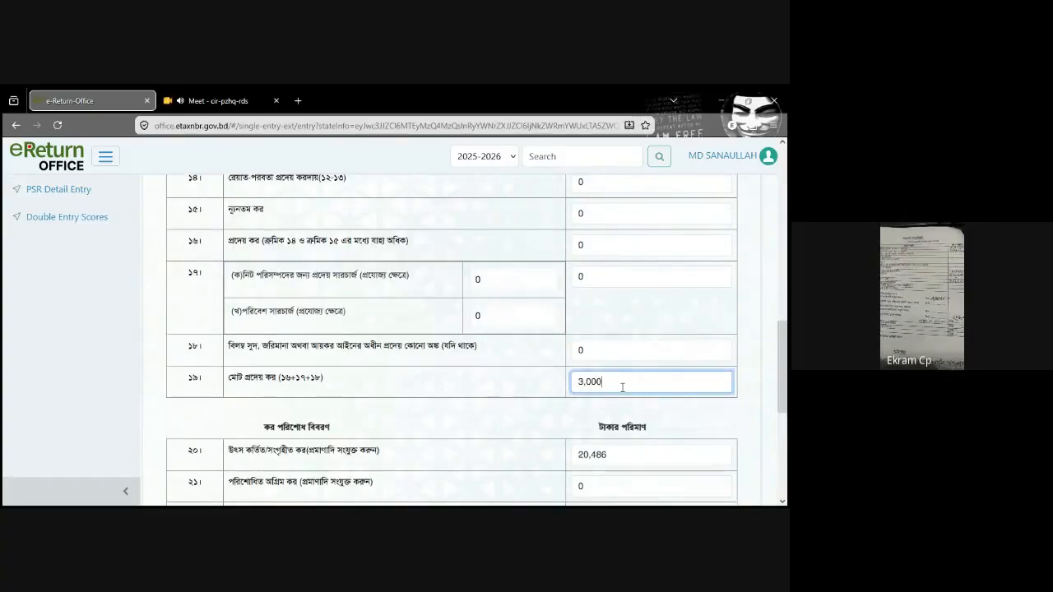
pyautogui.moveTo(623, 382); pyautogui.dragTo(564, 382)
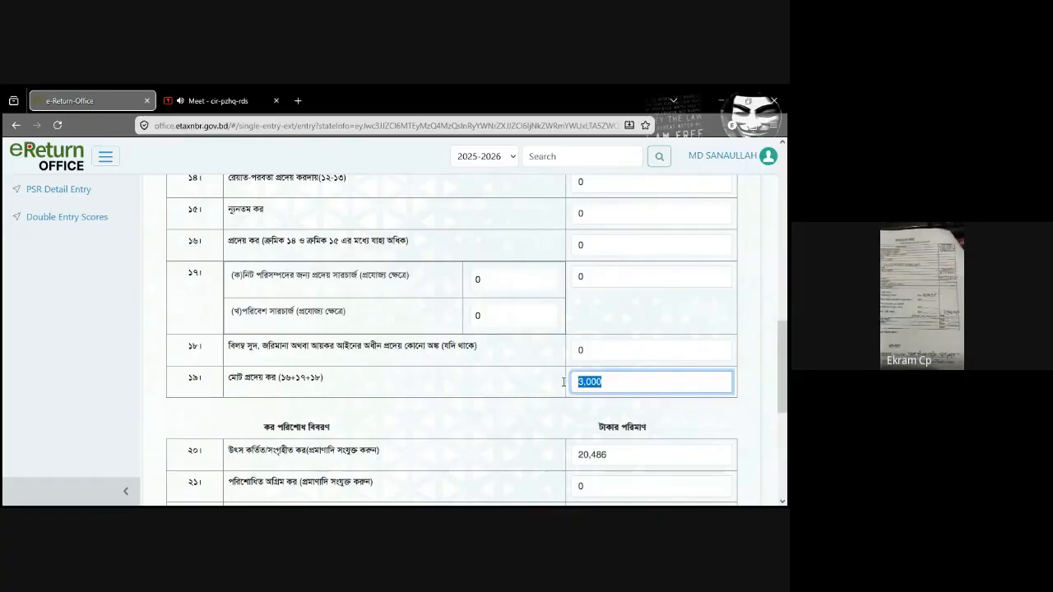
pyautogui.moveTo(788, 394); pyautogui.dragTo(787, 365)
pyautogui.click(644, 223)
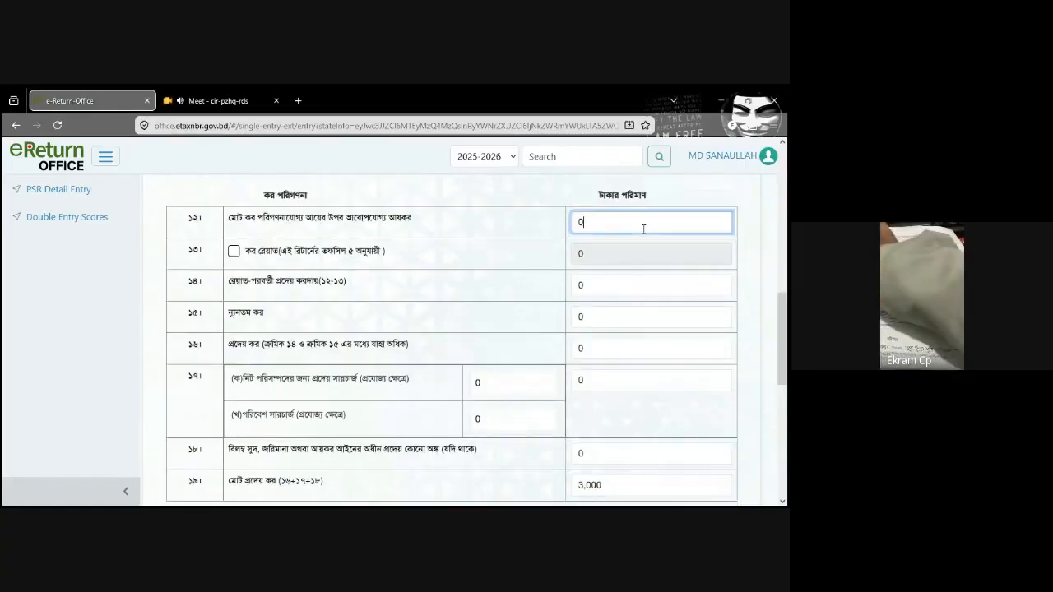
pyautogui.write('3000')
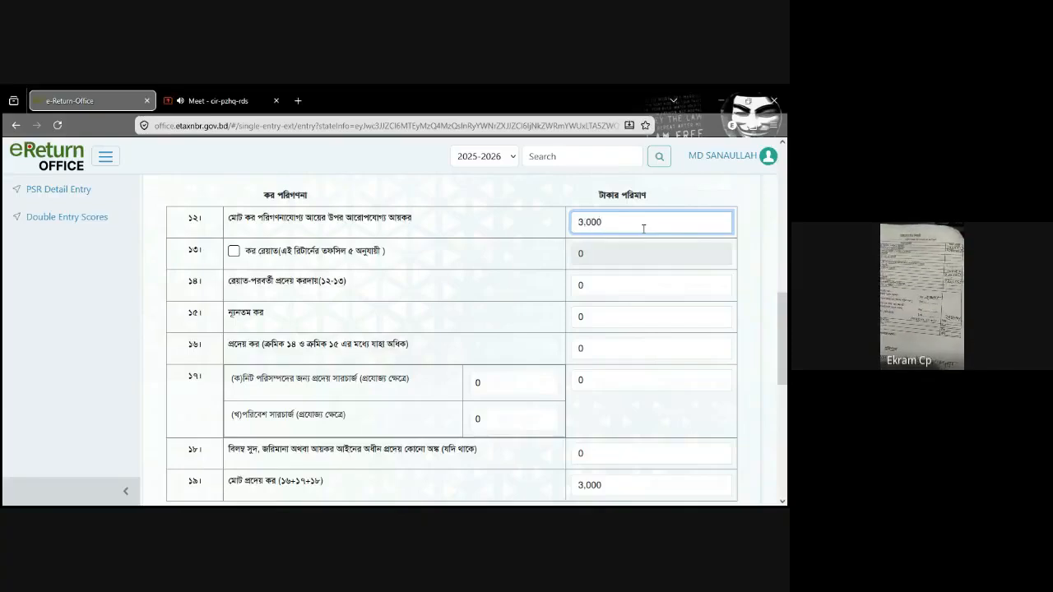
# Step: Include the tax rebate in row 13 of the tax computation so that its schedule becomes part of the return
pyautogui.moveTo(788, 351); pyautogui.dragTo(788, 353)
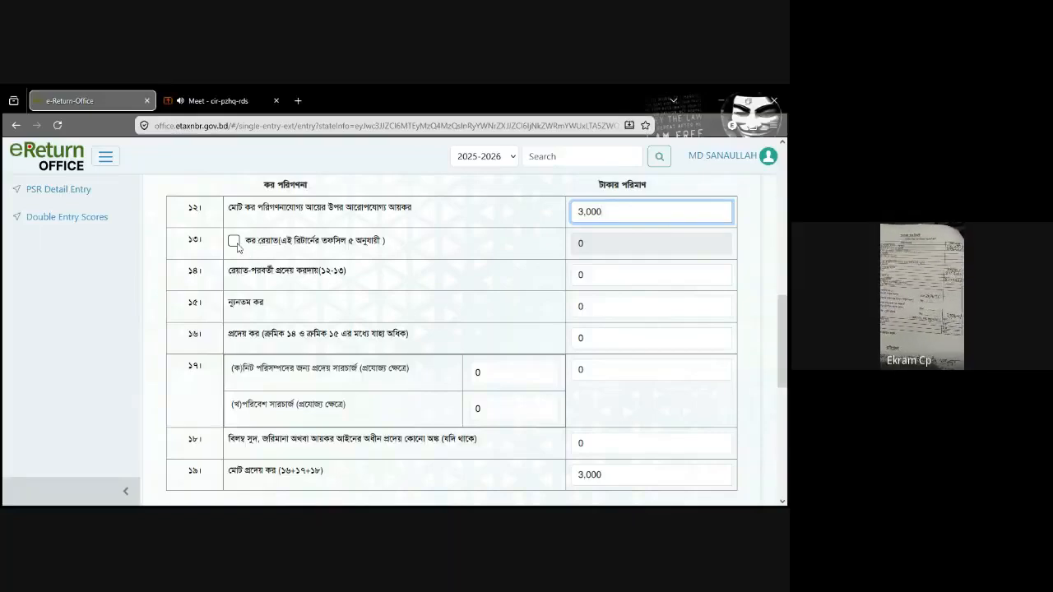
pyautogui.click(234, 242)
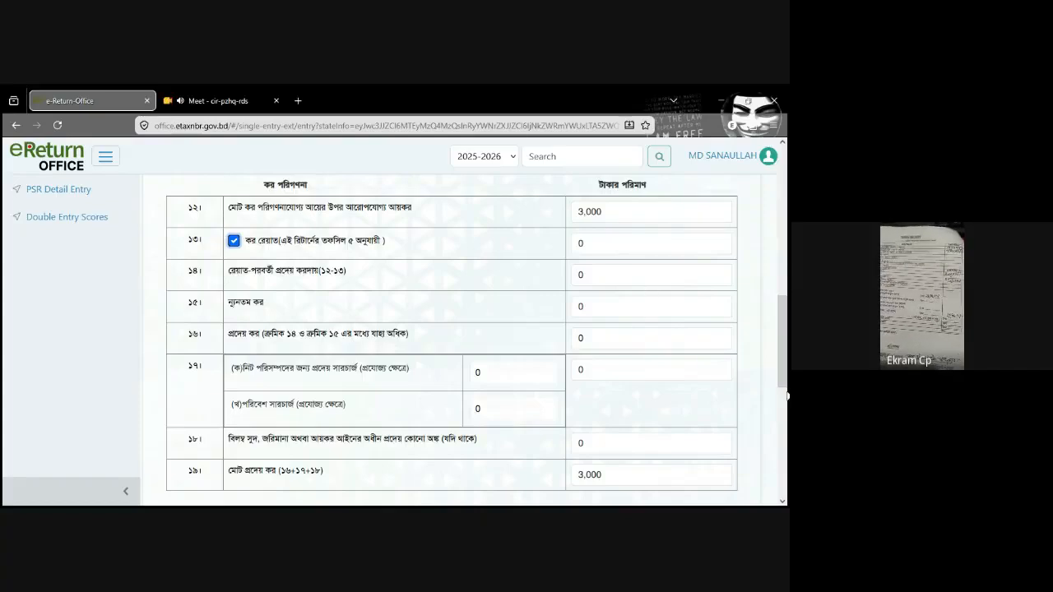
pyautogui.moveTo(787, 397); pyautogui.dragTo(787, 188)
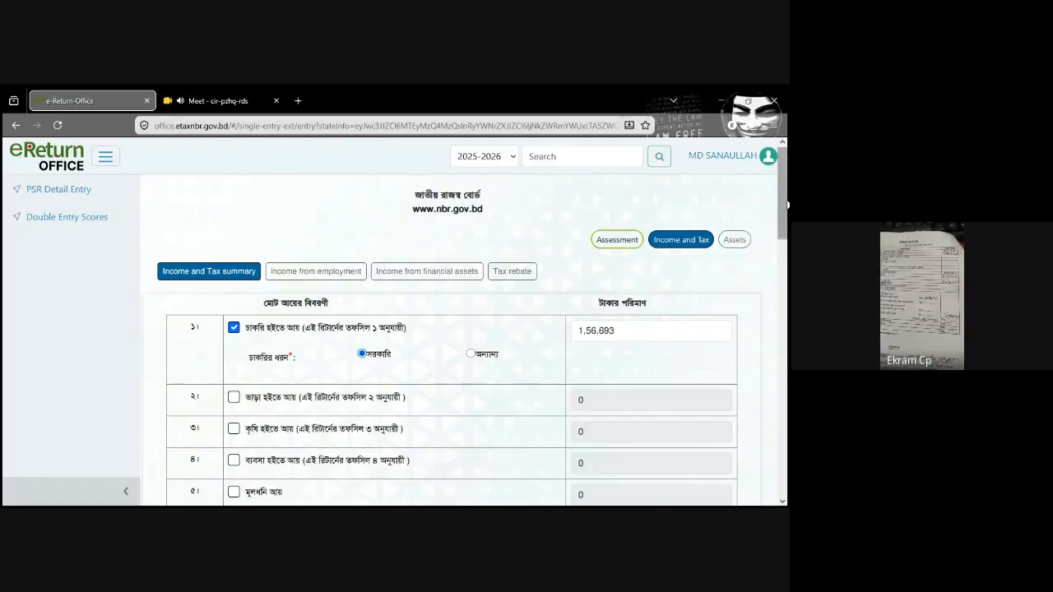
# Step: Review the income heads, tax computation and tax payment rows of the Income and Tax summary before saving
pyautogui.scroll(-6, 276, 283)
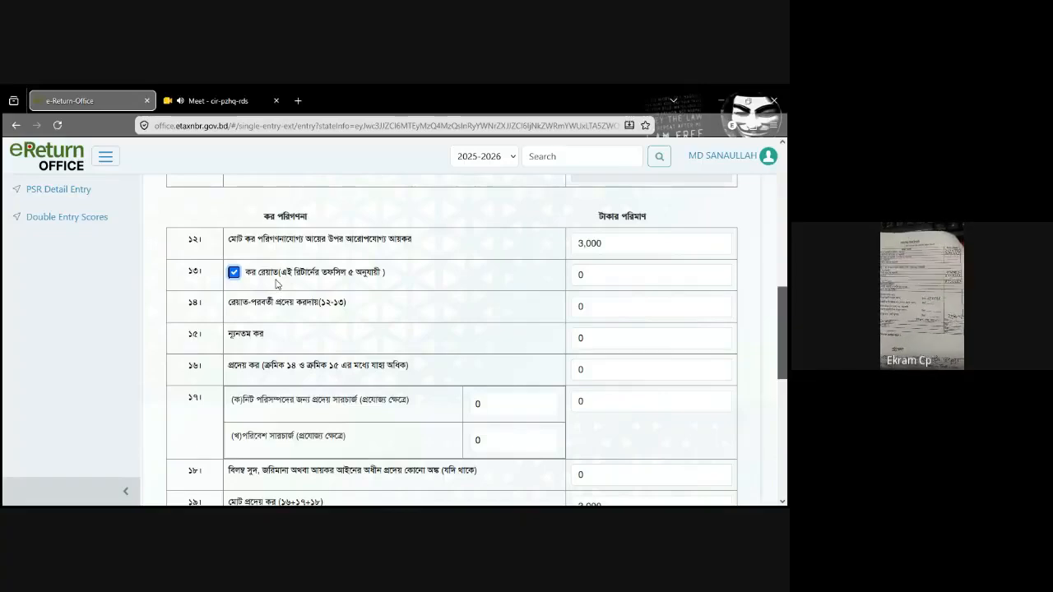
pyautogui.scroll(-1, 292, 227)
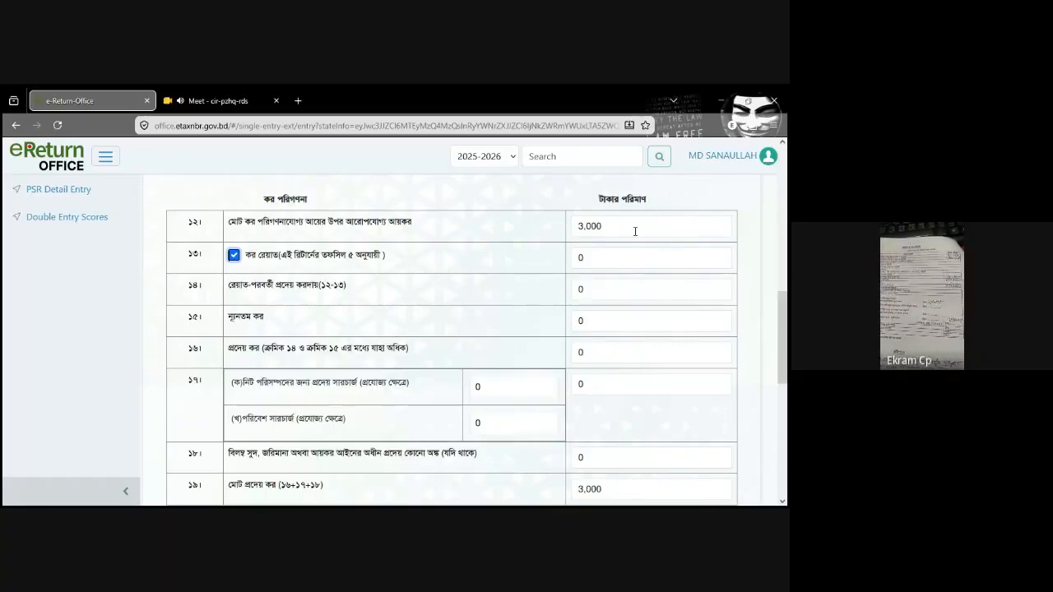
pyautogui.scroll(-1, 635, 232)
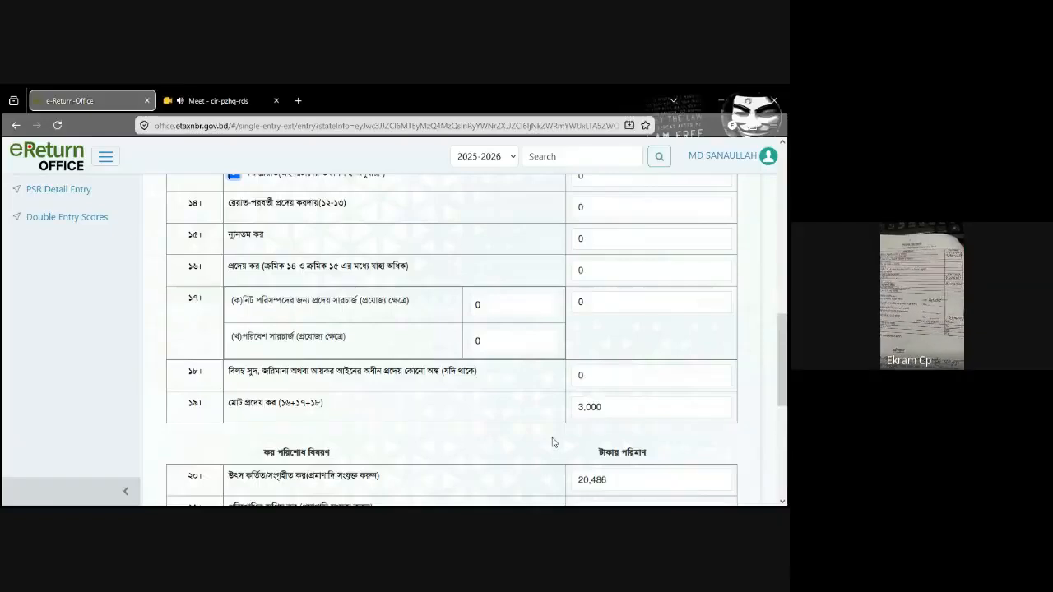
pyautogui.scroll(-2, 707, 411)
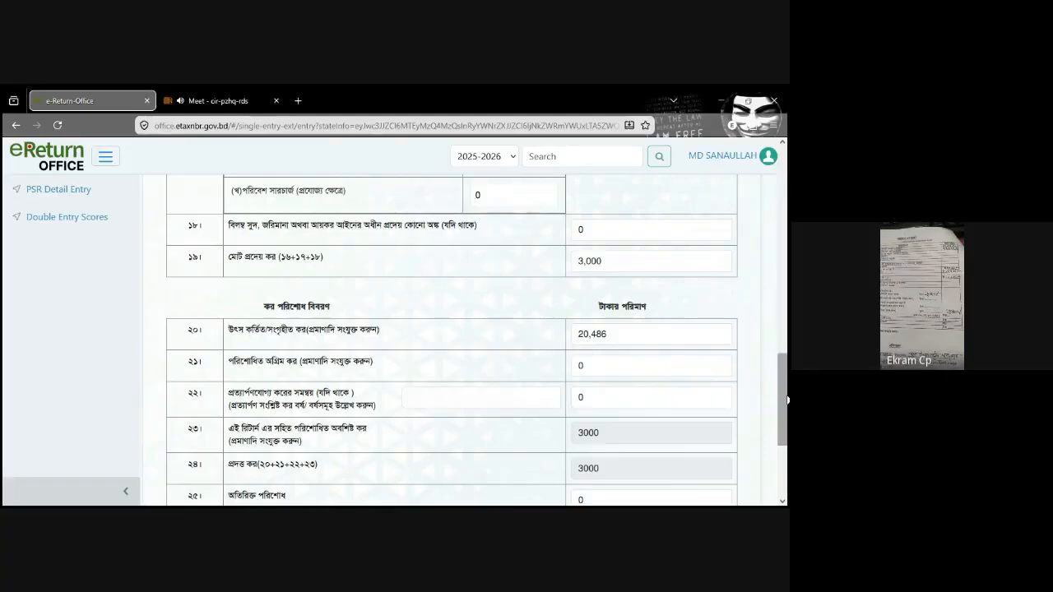
pyautogui.moveTo(786, 400); pyautogui.dragTo(787, 298)
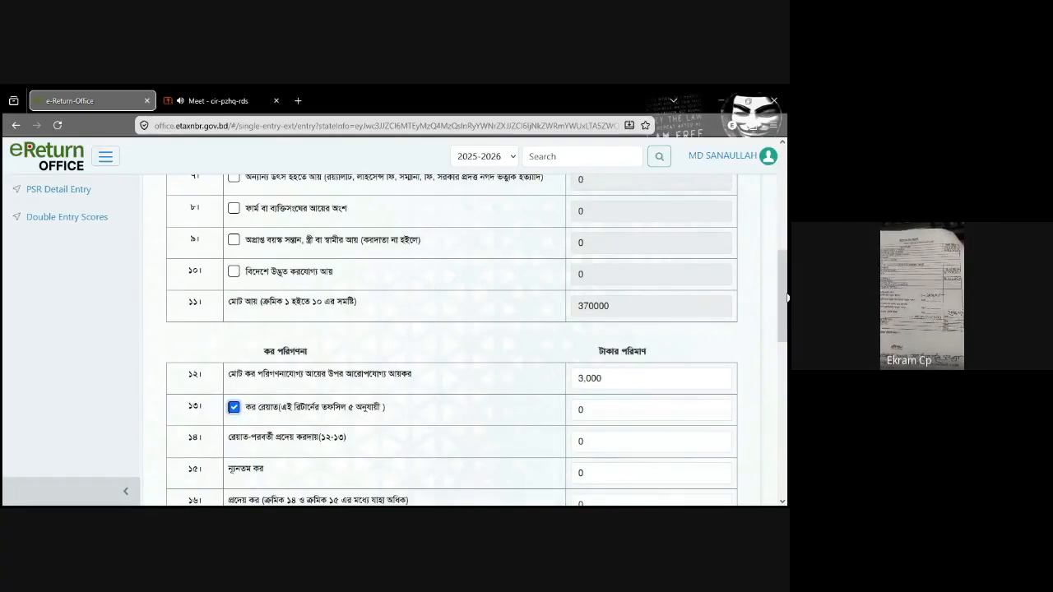
pyautogui.moveTo(787, 298); pyautogui.dragTo(787, 268)
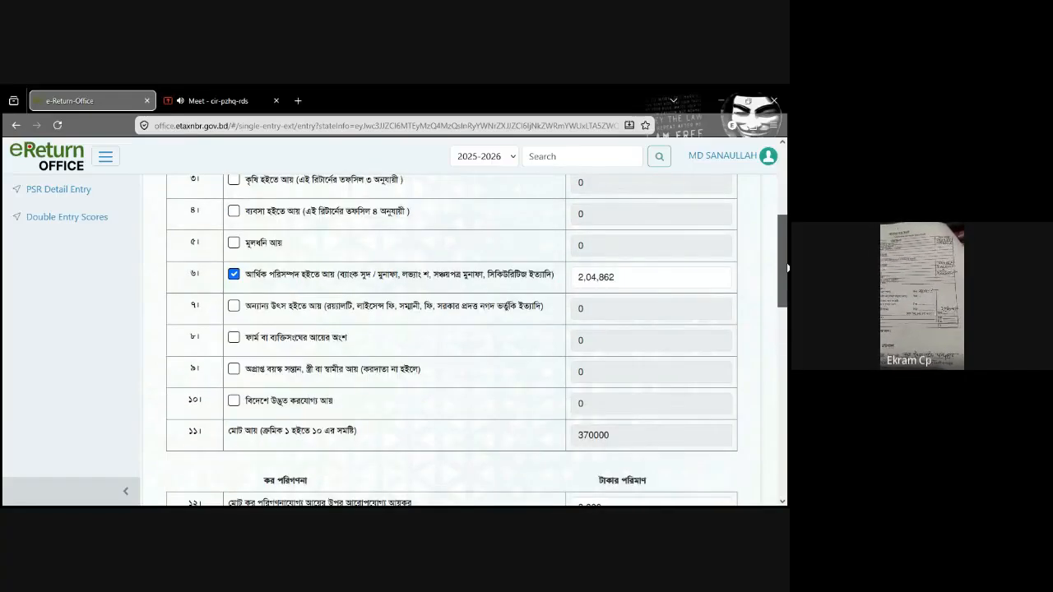
pyautogui.moveTo(787, 267); pyautogui.dragTo(780, 475)
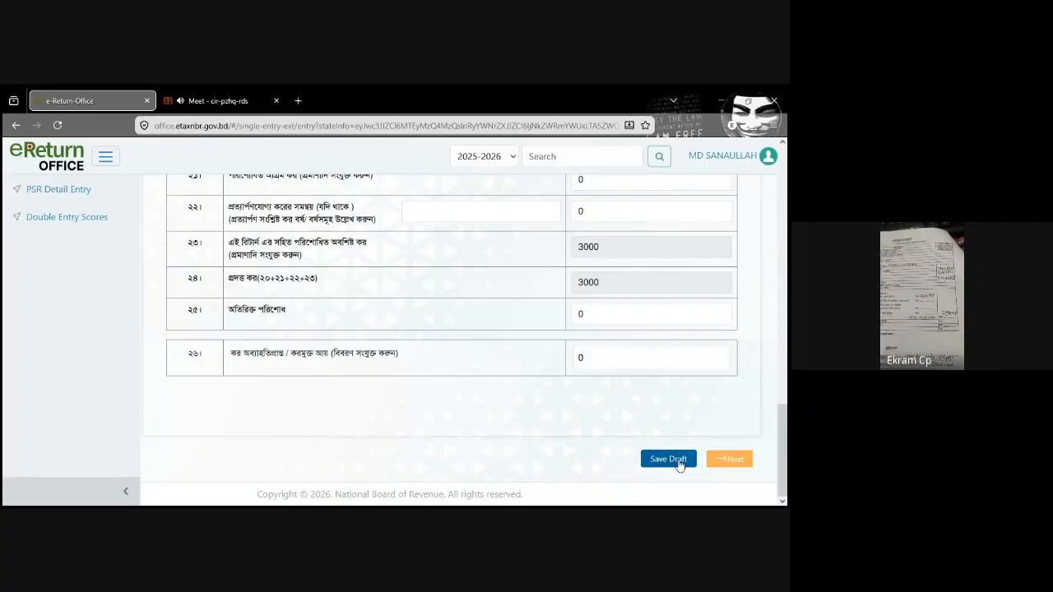
pyautogui.moveTo(786, 418); pyautogui.dragTo(787, 297)
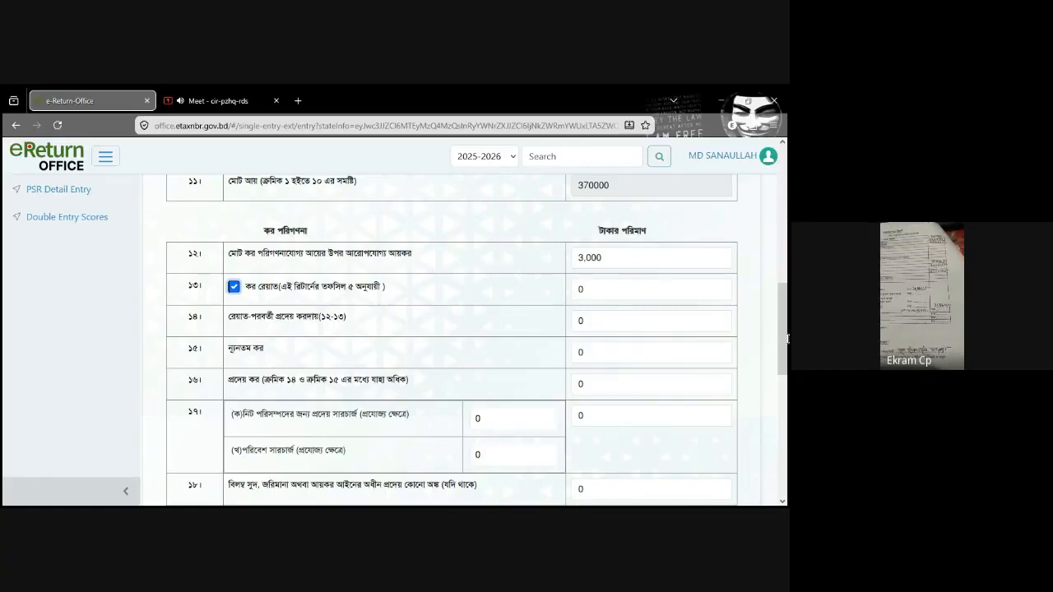
# Step: Save the Income and Tax summary as a draft and proceed to the Income from employment schedule
pyautogui.moveTo(785, 324); pyautogui.dragTo(786, 495)
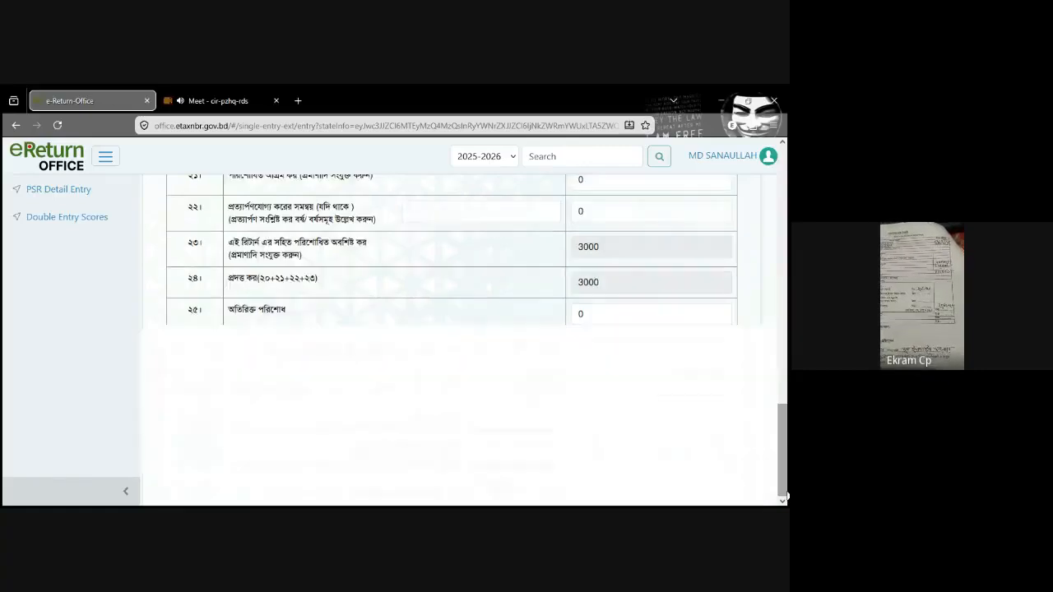
pyautogui.click(669, 464)
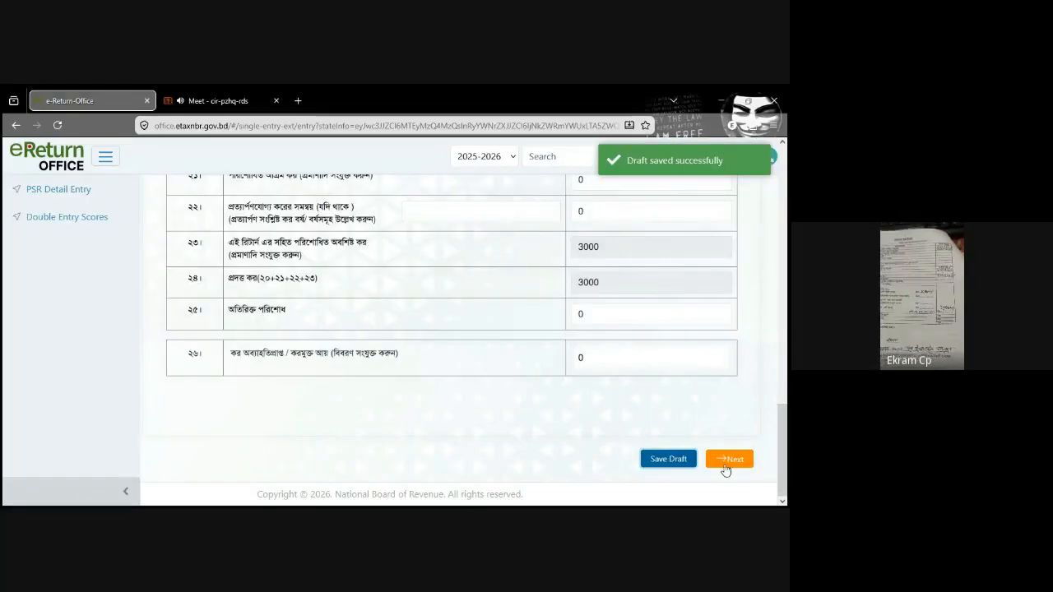
pyautogui.click(728, 463)
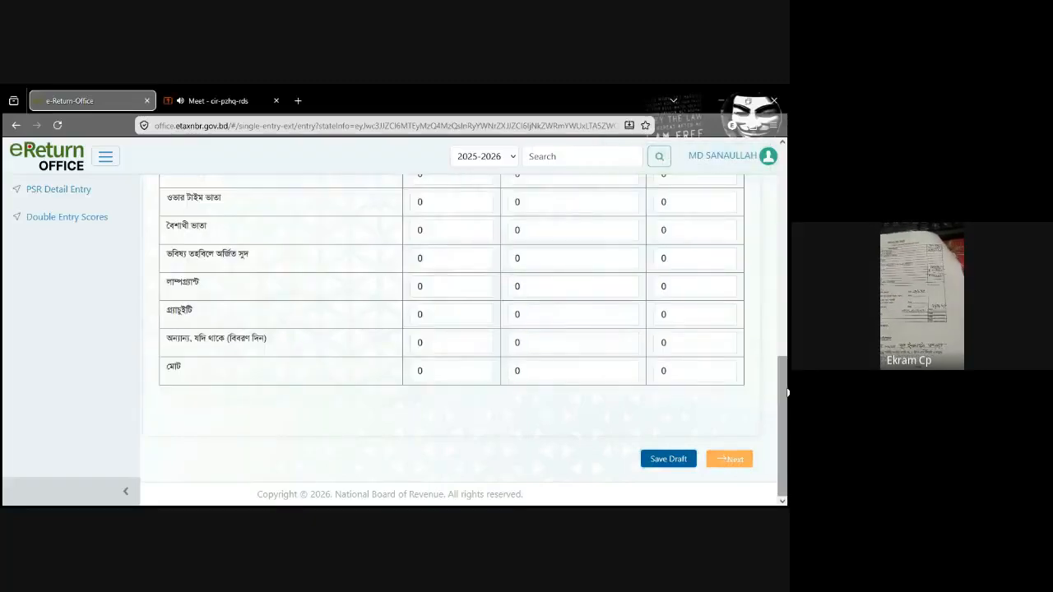
# Step: Look over the salary and allowance rows of the government employee schedule (তফসিল ১), down to its total row
pyautogui.moveTo(786, 392); pyautogui.dragTo(786, 295)
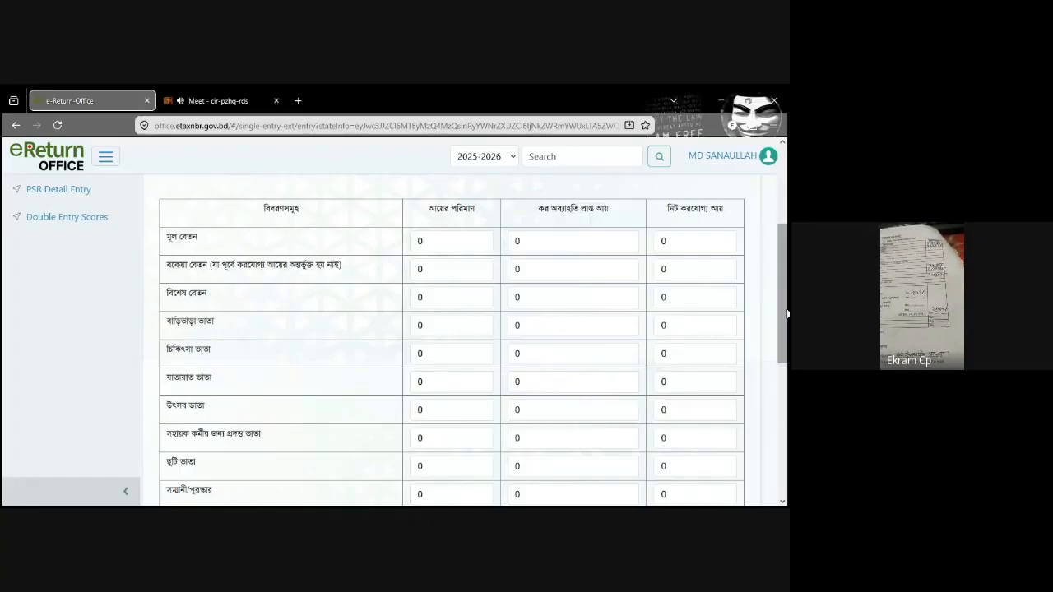
pyautogui.scroll(1, 151, 264)
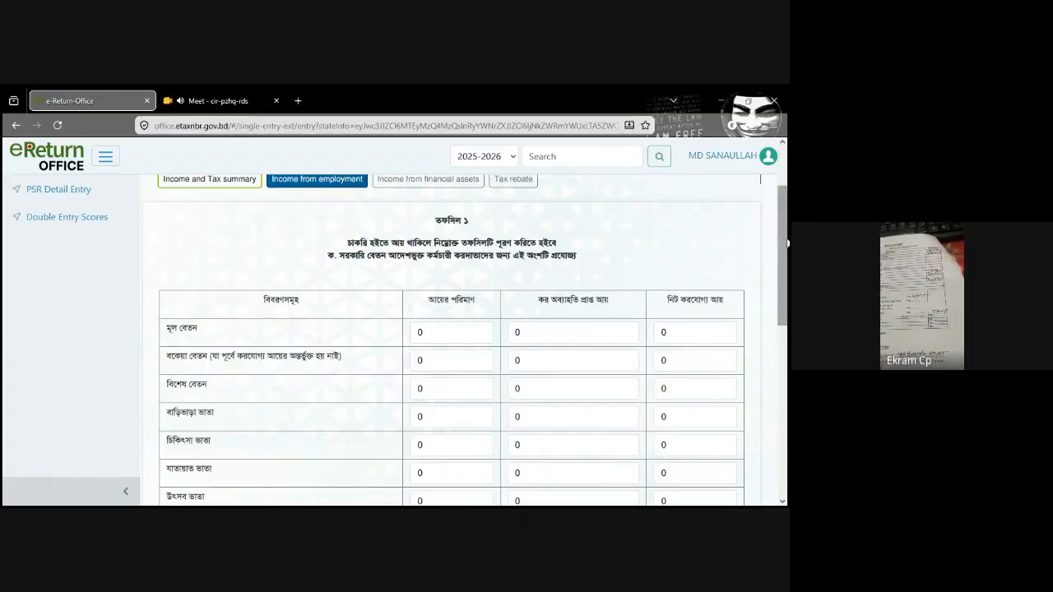
pyautogui.moveTo(787, 243); pyautogui.dragTo(787, 268)
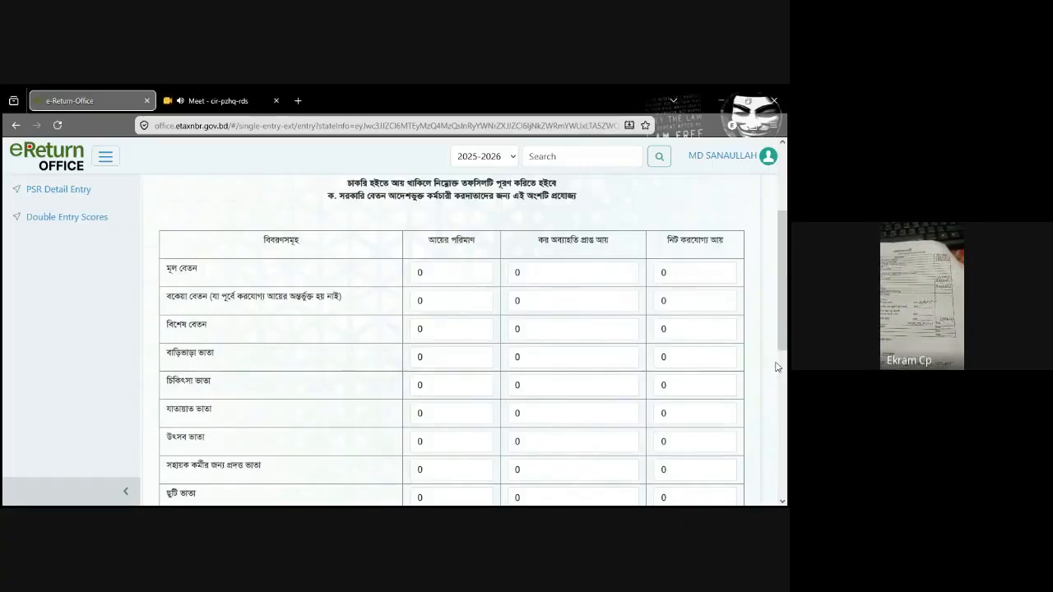
pyautogui.scroll(-6, 782, 395)
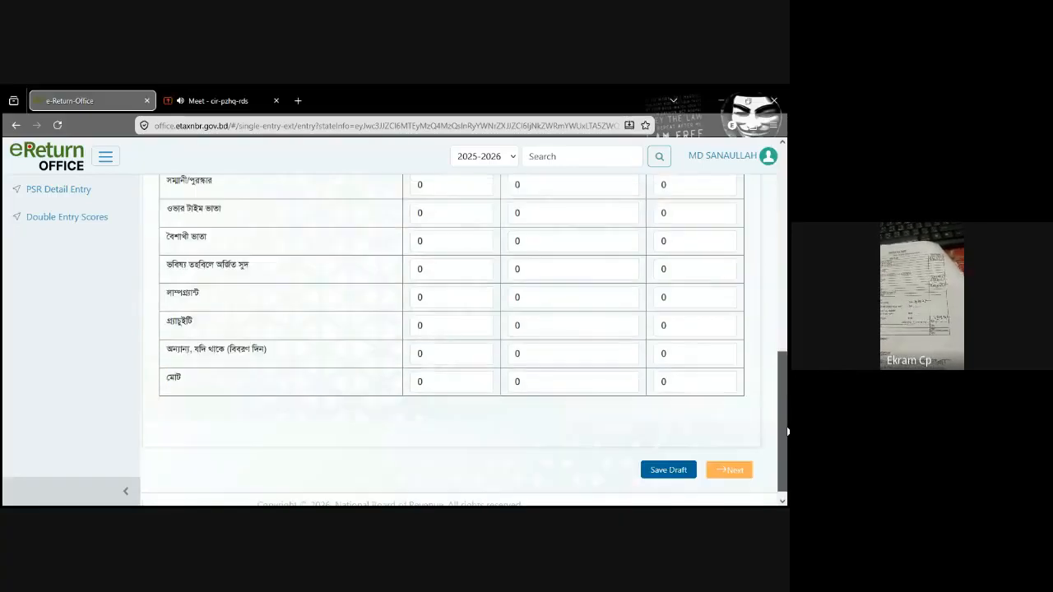
pyautogui.scroll(10, 786, 432)
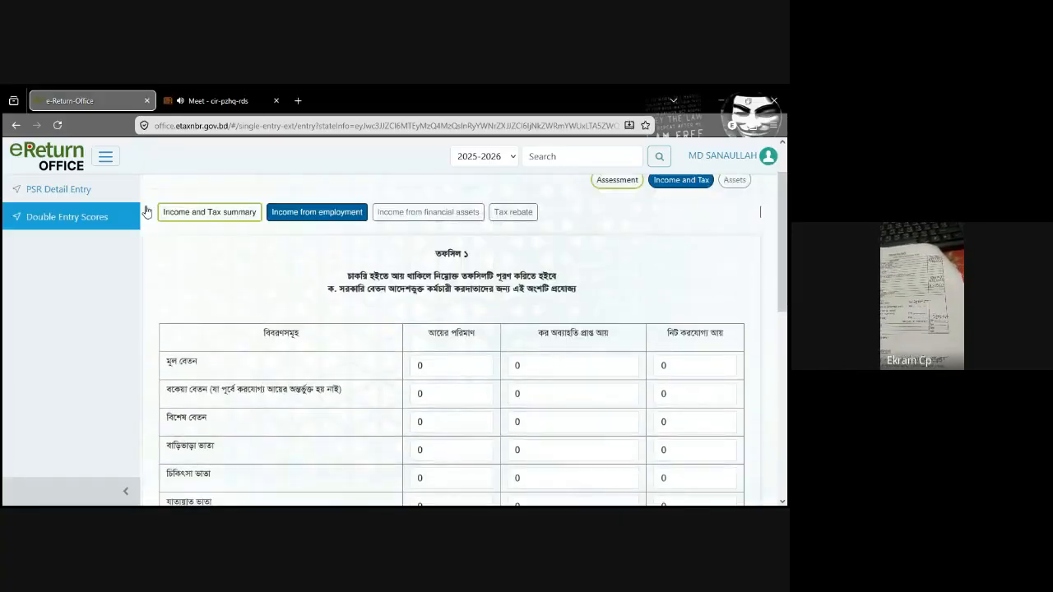
# Step: Check the employment income amount in row 1 of the Income and Tax summary
pyautogui.click(214, 215)
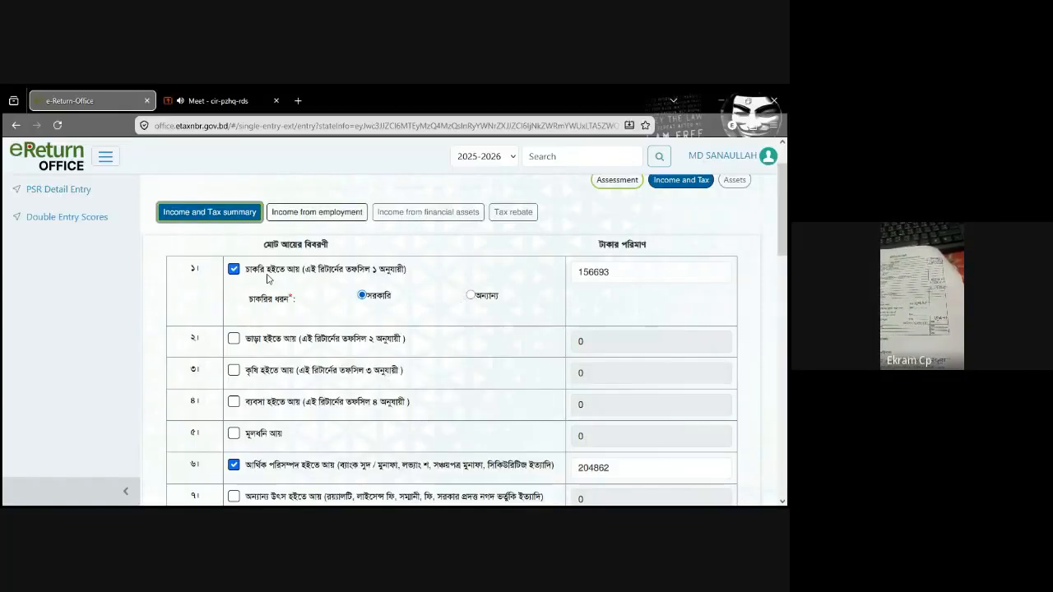
pyautogui.click(613, 272)
pyautogui.moveTo(613, 271); pyautogui.dragTo(546, 275)
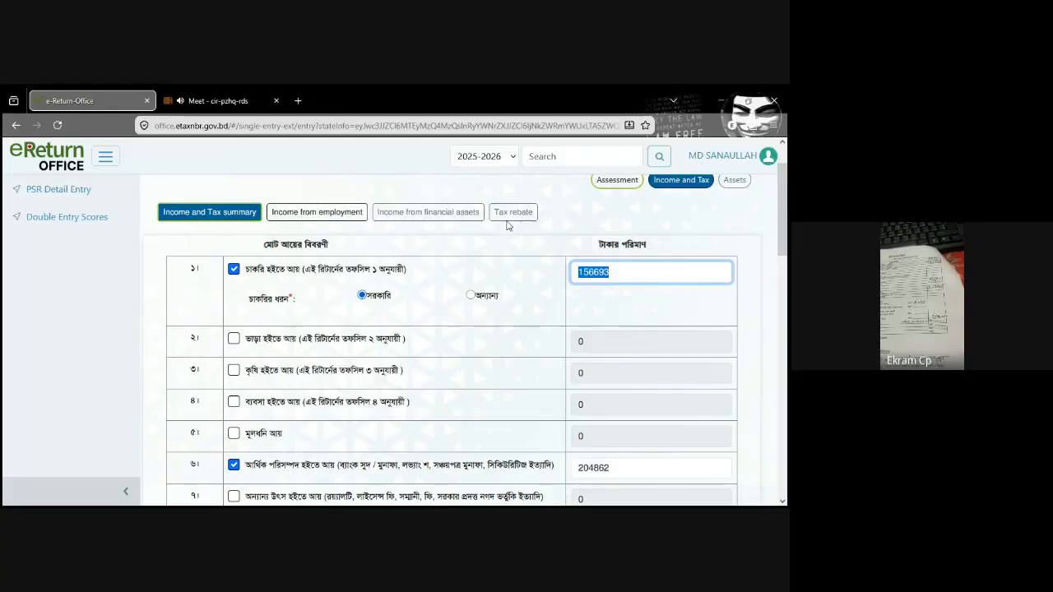
# Step: In the total row (মোট) of the Income from employment schedule, set both the income amount and the net taxable income to 156693
pyautogui.click(341, 216)
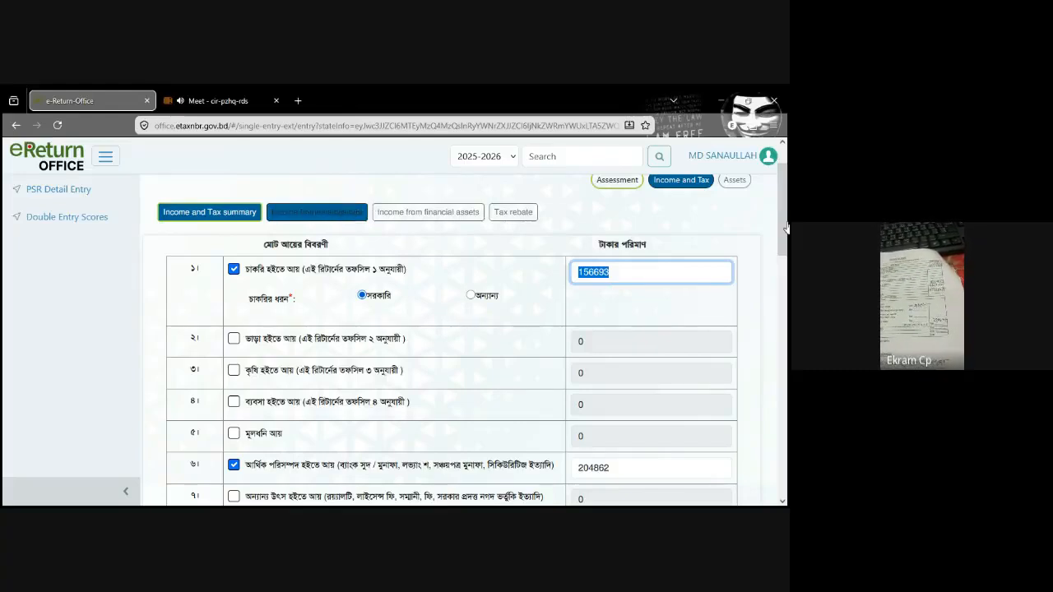
pyautogui.moveTo(786, 228); pyautogui.dragTo(786, 413)
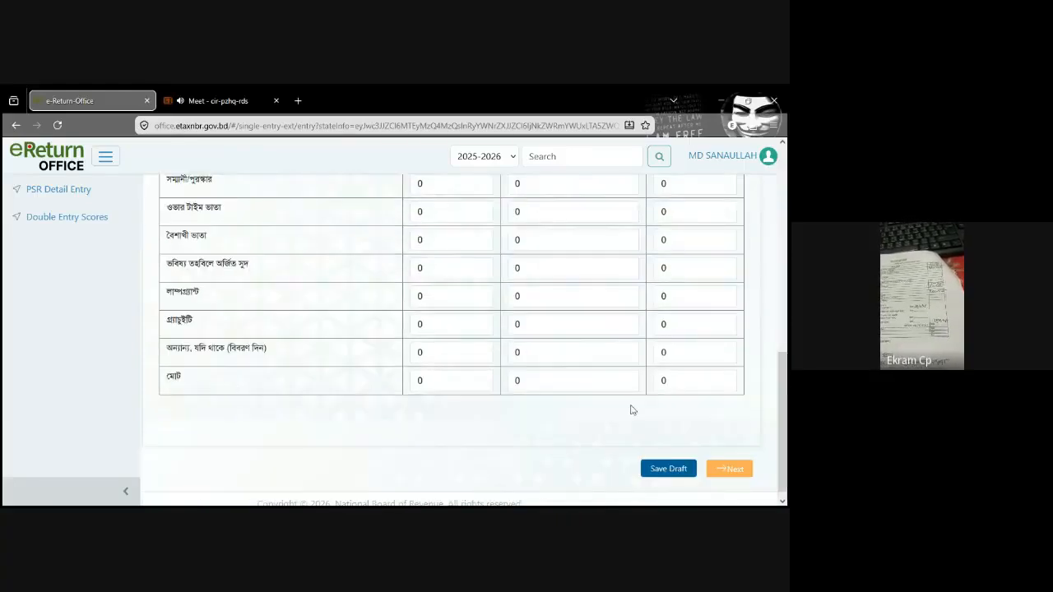
pyautogui.click(443, 382)
pyautogui.write('1,5')
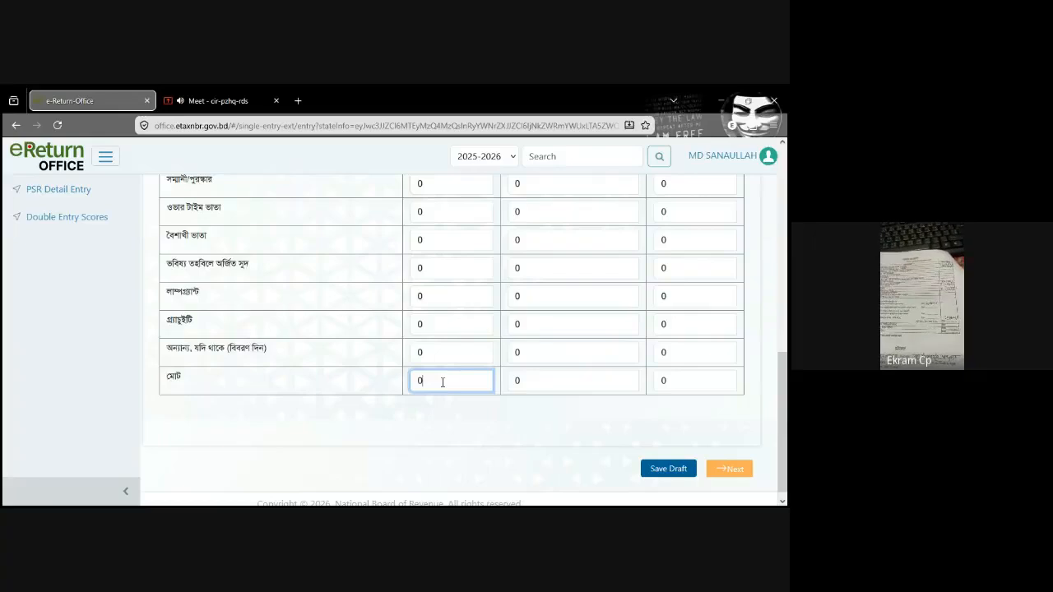
pyautogui.write('6,693')
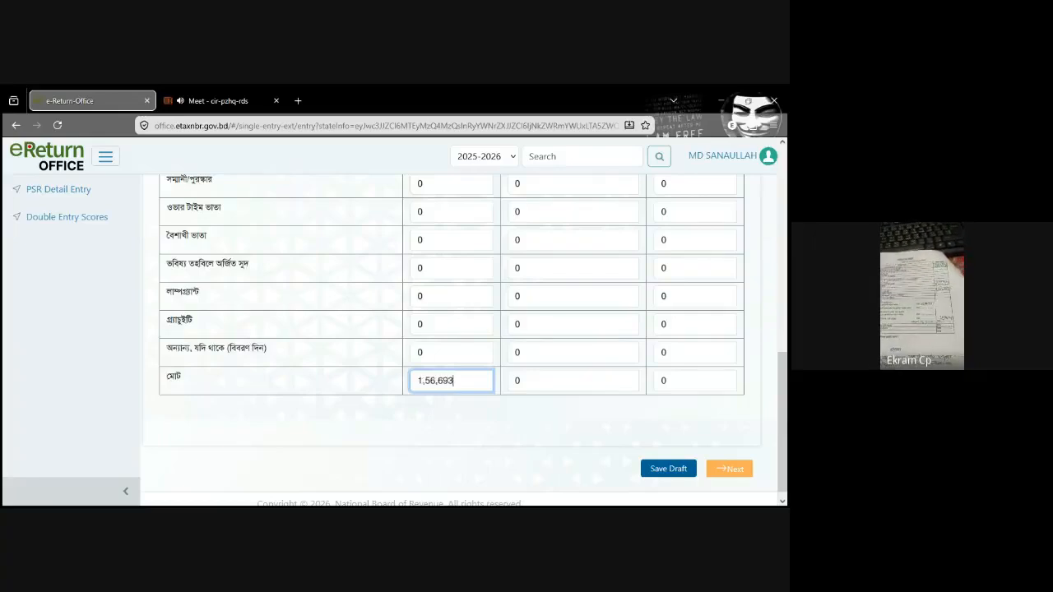
pyautogui.click(688, 380)
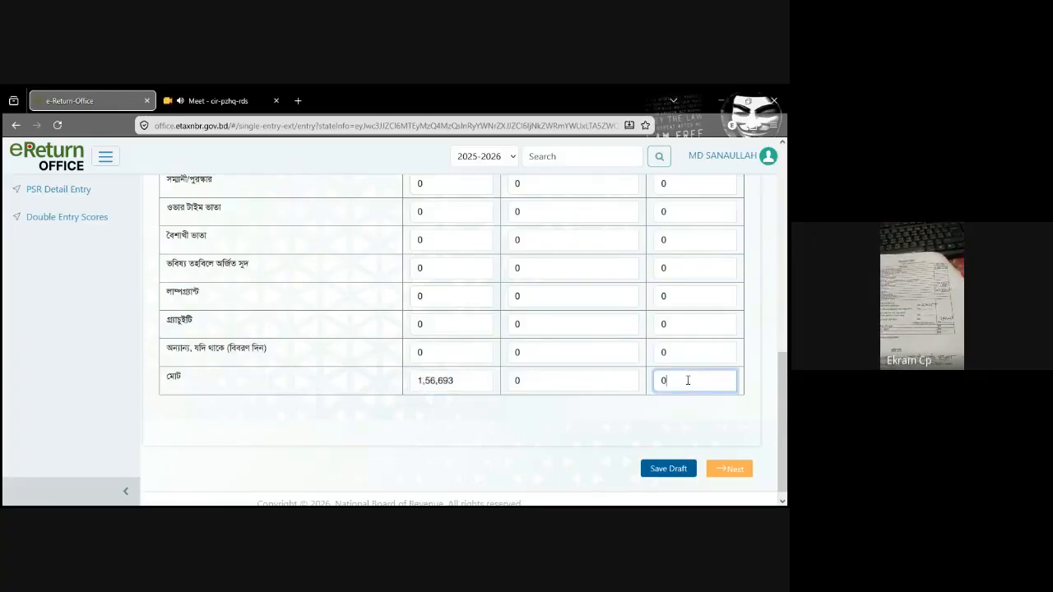
pyautogui.write('156693')
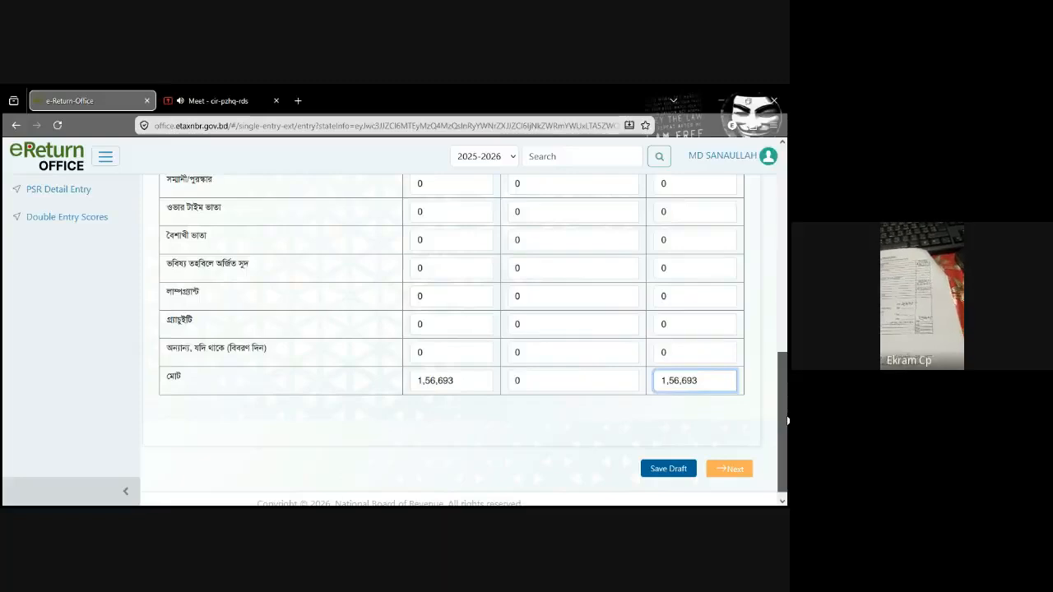
# Step: Save the employment income schedule as a draft and proceed to the Income from financial assets schedule
pyautogui.moveTo(787, 421); pyautogui.dragTo(787, 424)
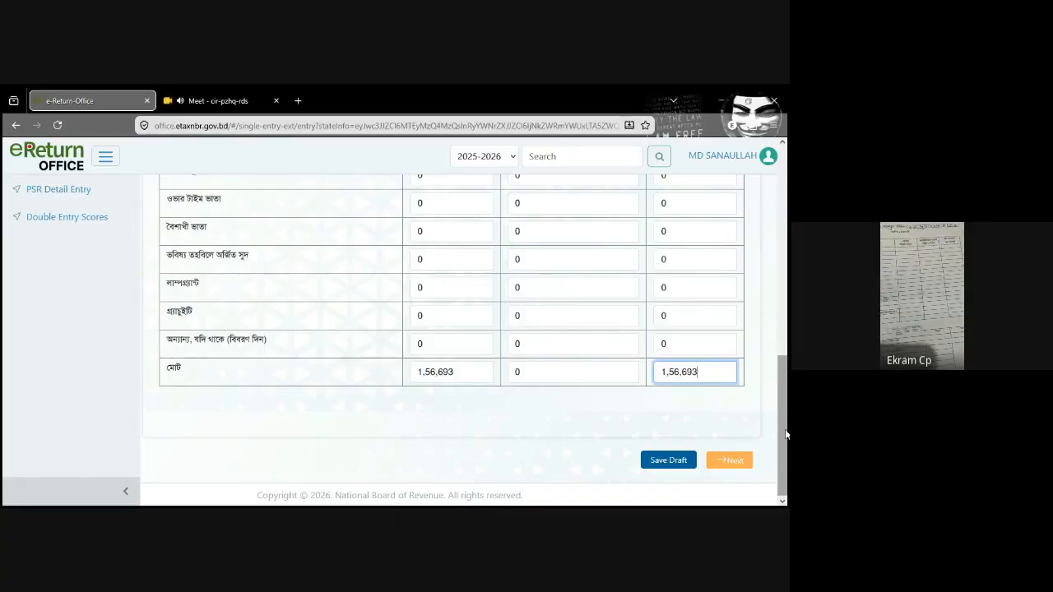
pyautogui.moveTo(788, 427)
pyautogui.mouseDown()
pyautogui.moveTo(787, 339)
pyautogui.moveTo(786, 435)
pyautogui.mouseUp()
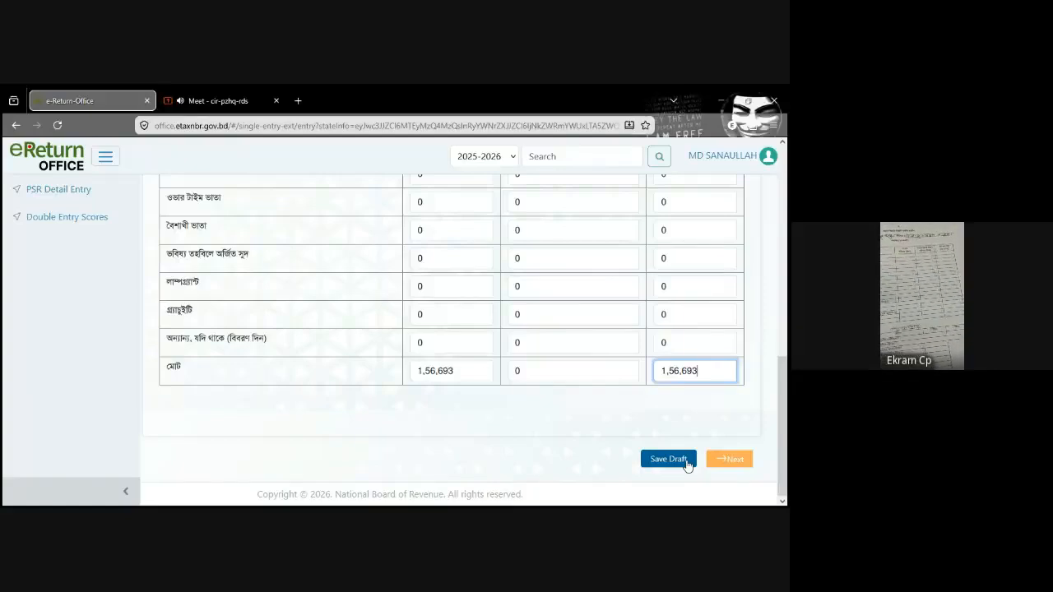
pyautogui.click(660, 462)
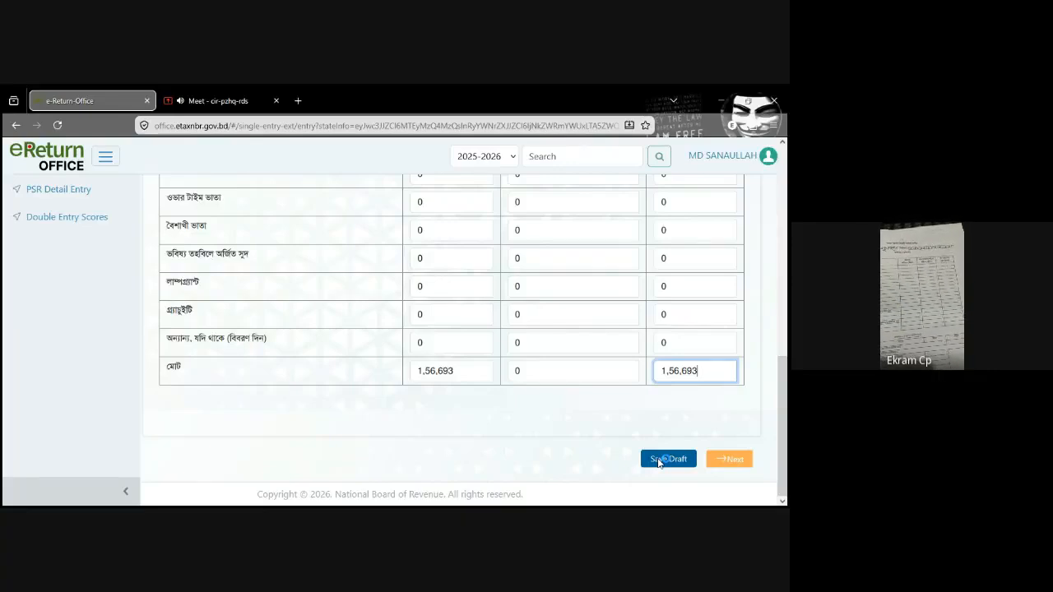
pyautogui.click(741, 455)
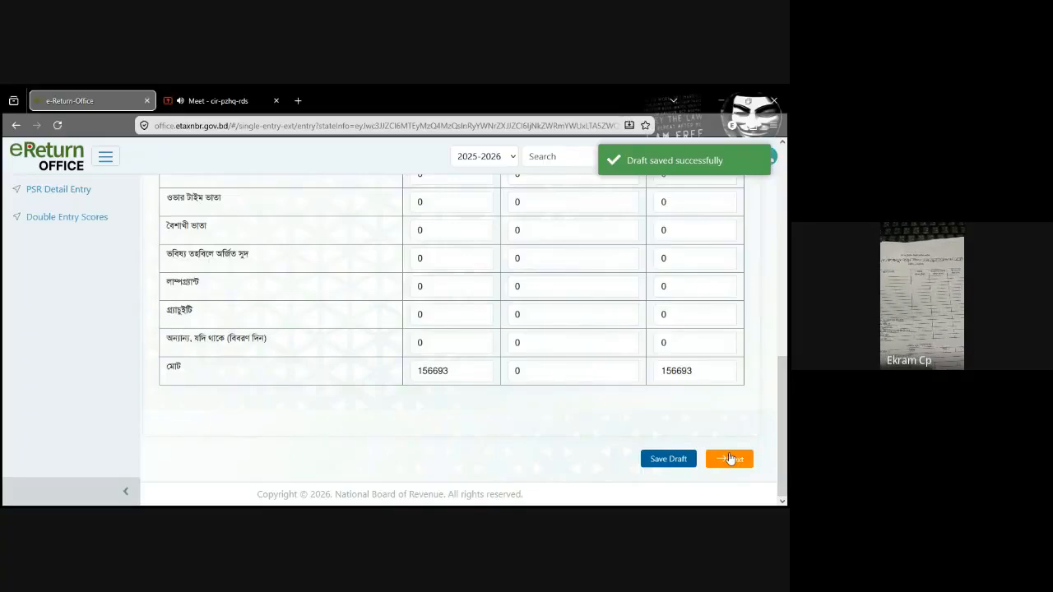
pyautogui.click(730, 460)
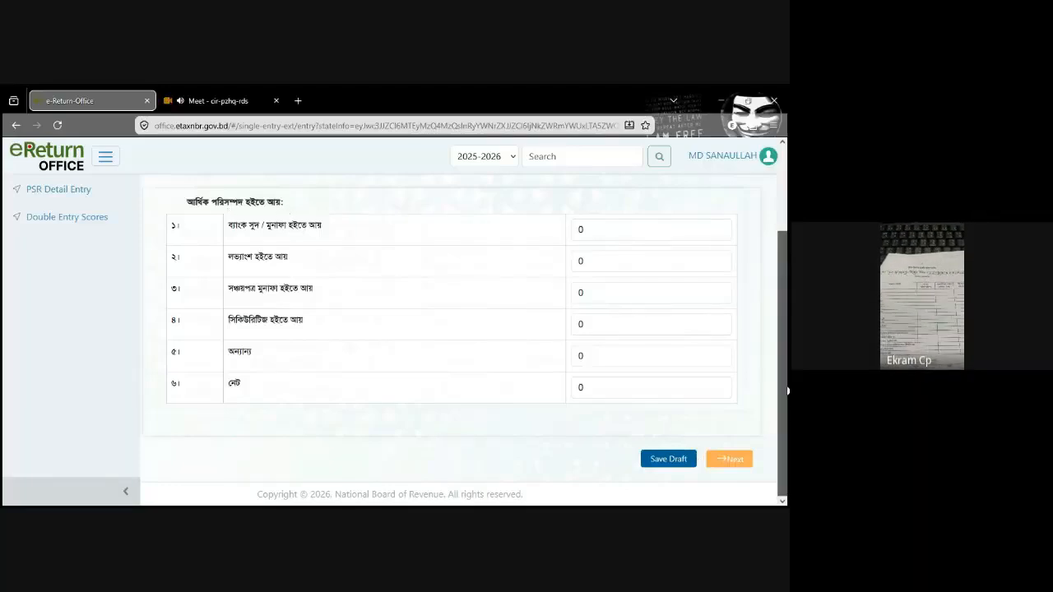
# Step: Check the financial assets income in row 6 of the Income and Tax summary and return to the financial assets schedule
pyautogui.scroll(2, 243, 294)
pyautogui.click(245, 274)
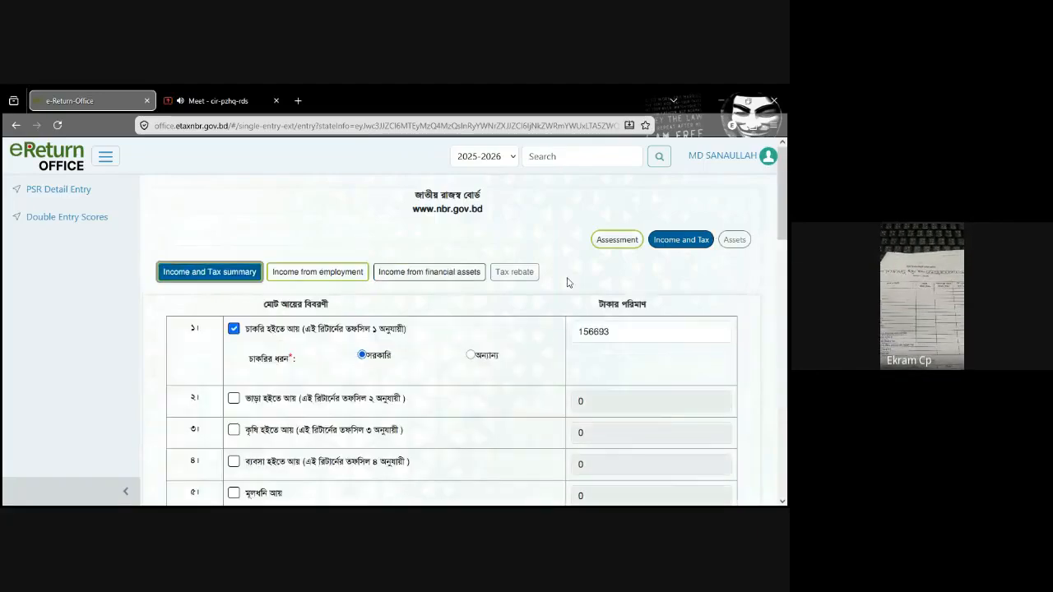
pyautogui.moveTo(786, 211); pyautogui.dragTo(786, 252)
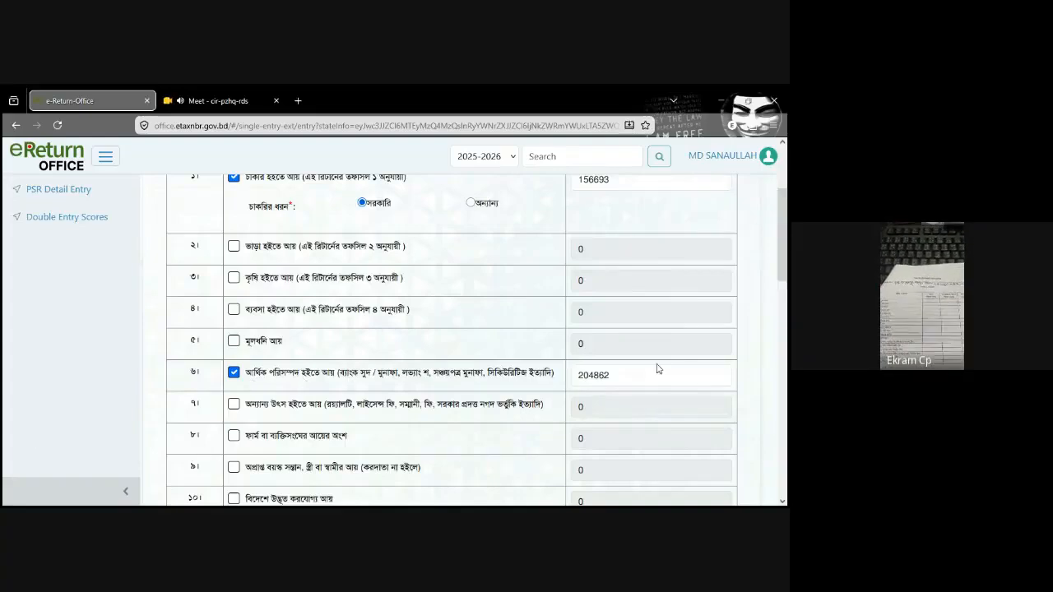
pyautogui.doubleClick(617, 378)
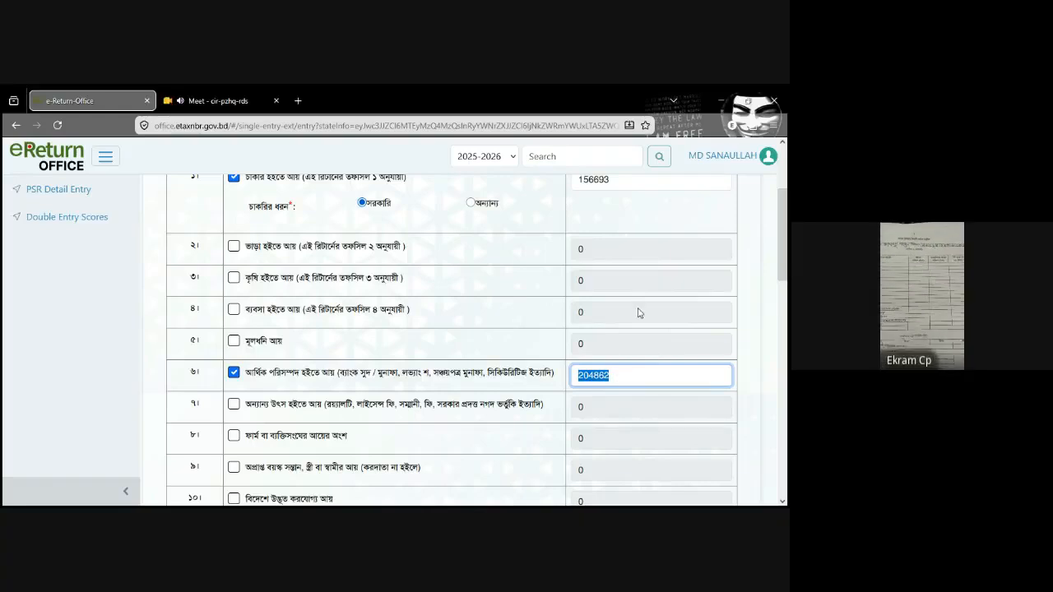
pyautogui.scroll(2, 639, 313)
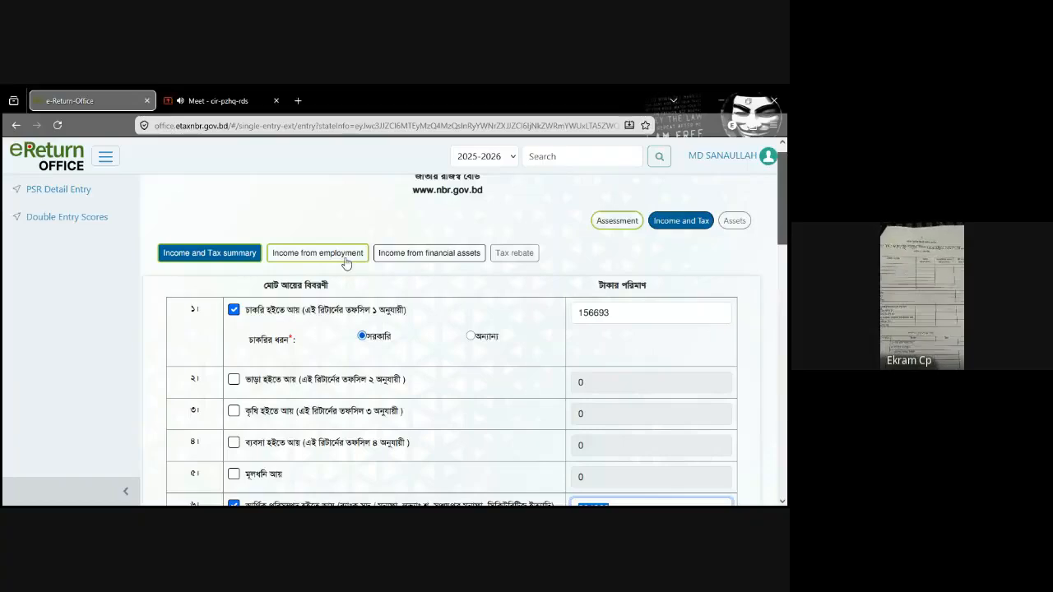
pyautogui.click(345, 260)
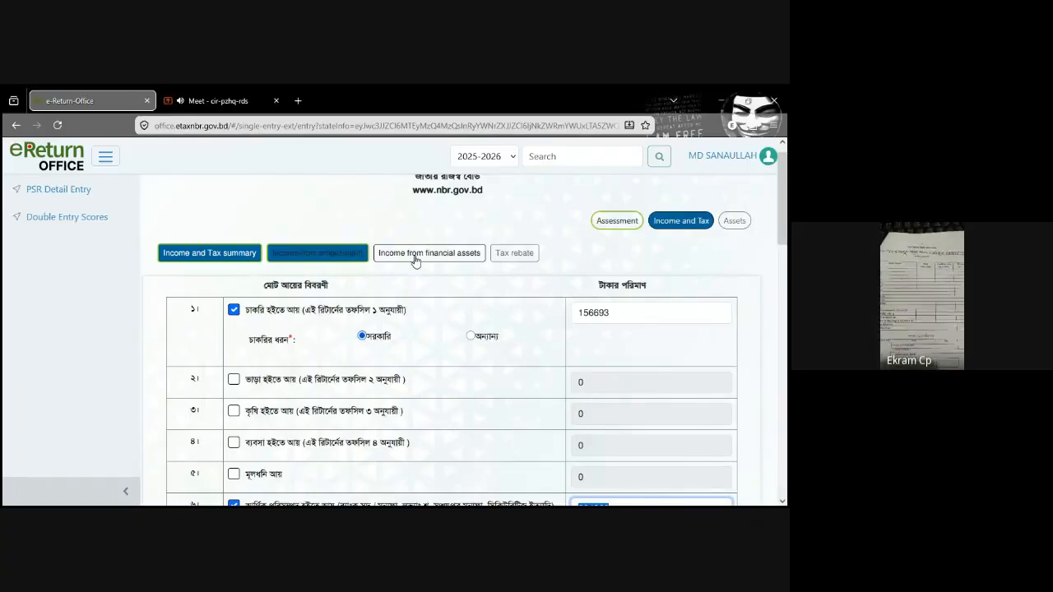
pyautogui.click(414, 253)
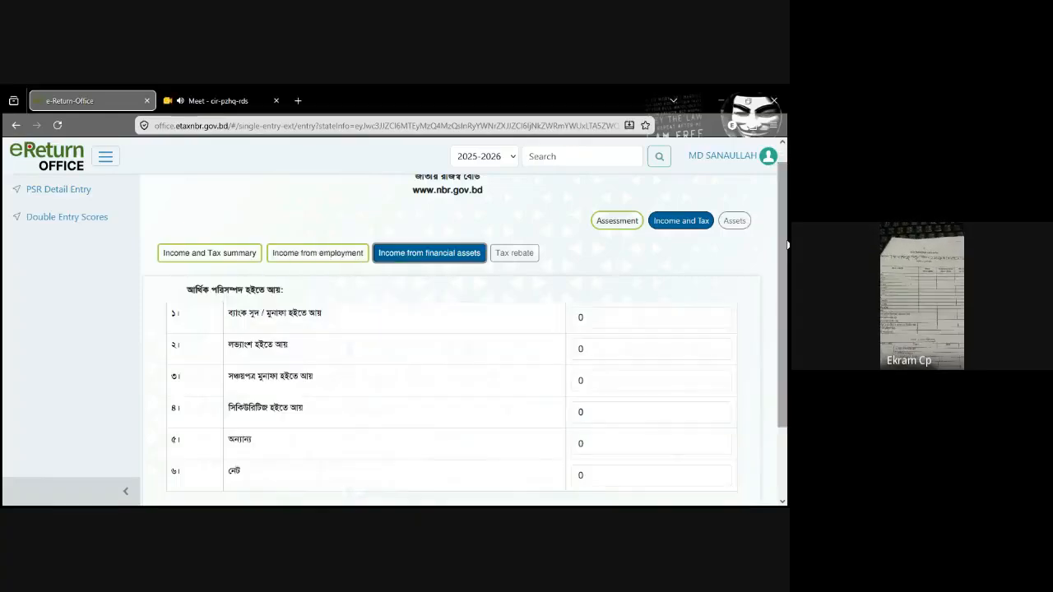
# Step: Review the Income and Tax summary again, comparing the tax deducted at source in row 20 with the income and tax rows
pyautogui.moveTo(786, 246); pyautogui.dragTo(786, 260)
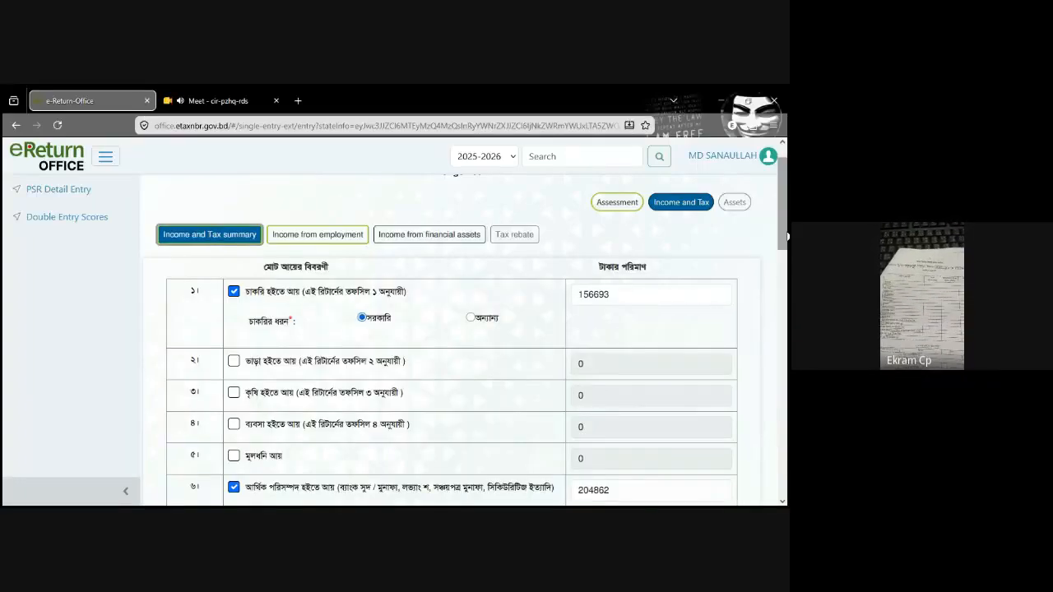
pyautogui.moveTo(786, 237); pyautogui.dragTo(786, 409)
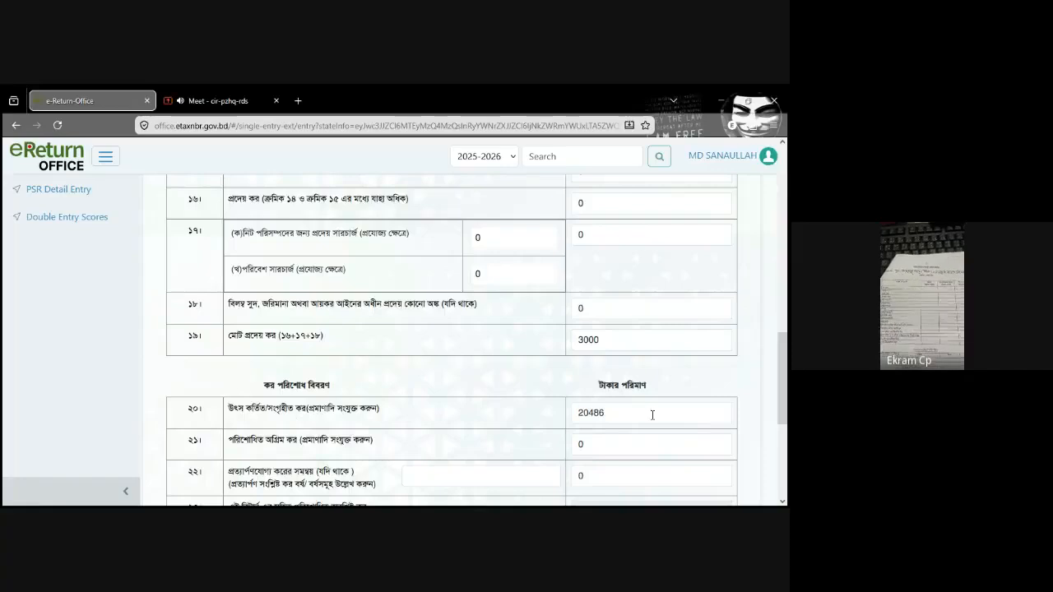
pyautogui.doubleClick(598, 413)
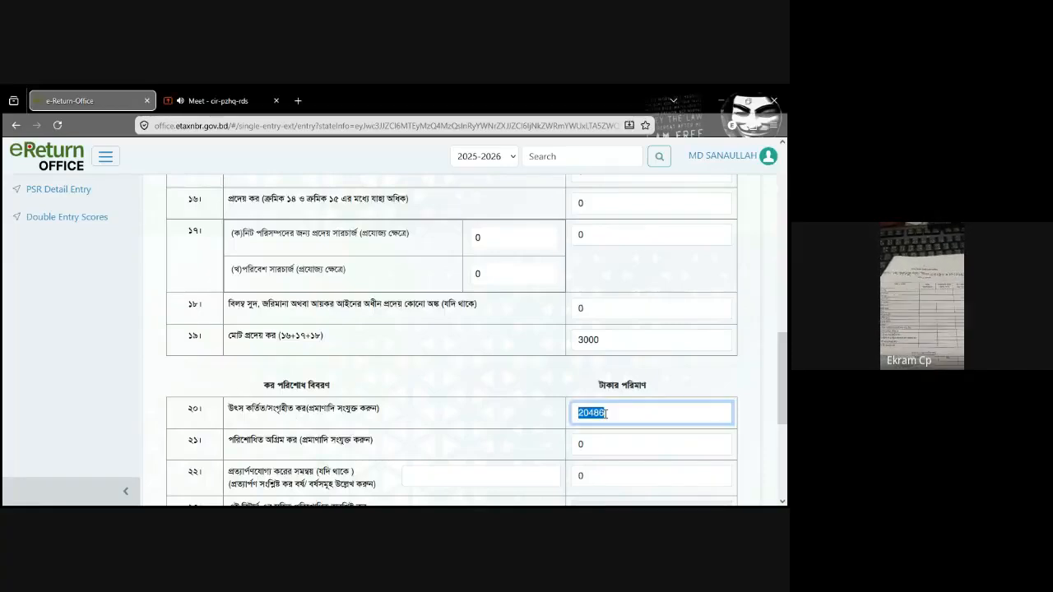
pyautogui.scroll(1, 788, 384)
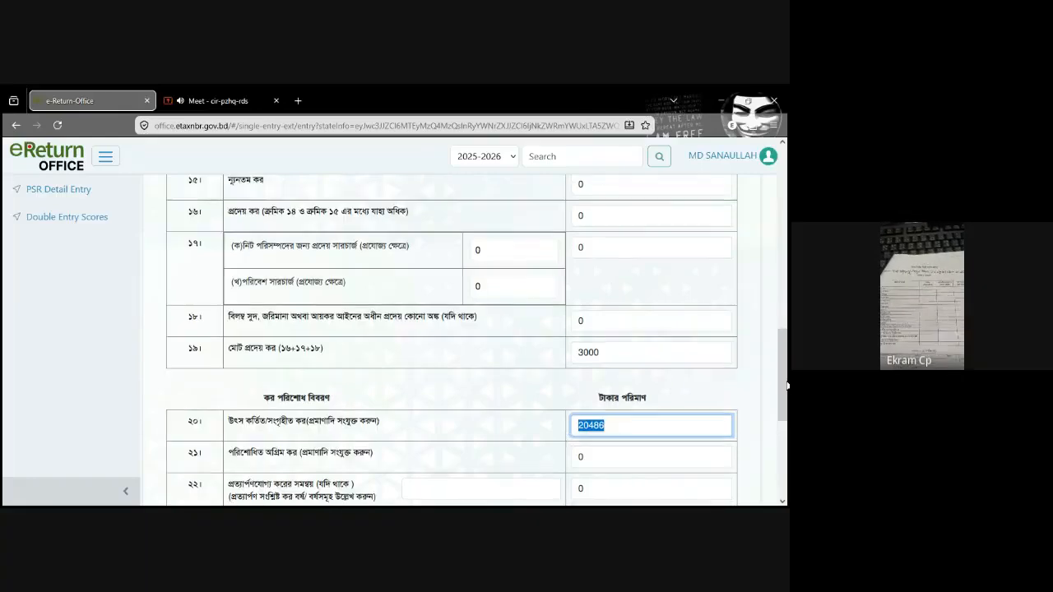
pyautogui.moveTo(787, 384); pyautogui.dragTo(787, 276)
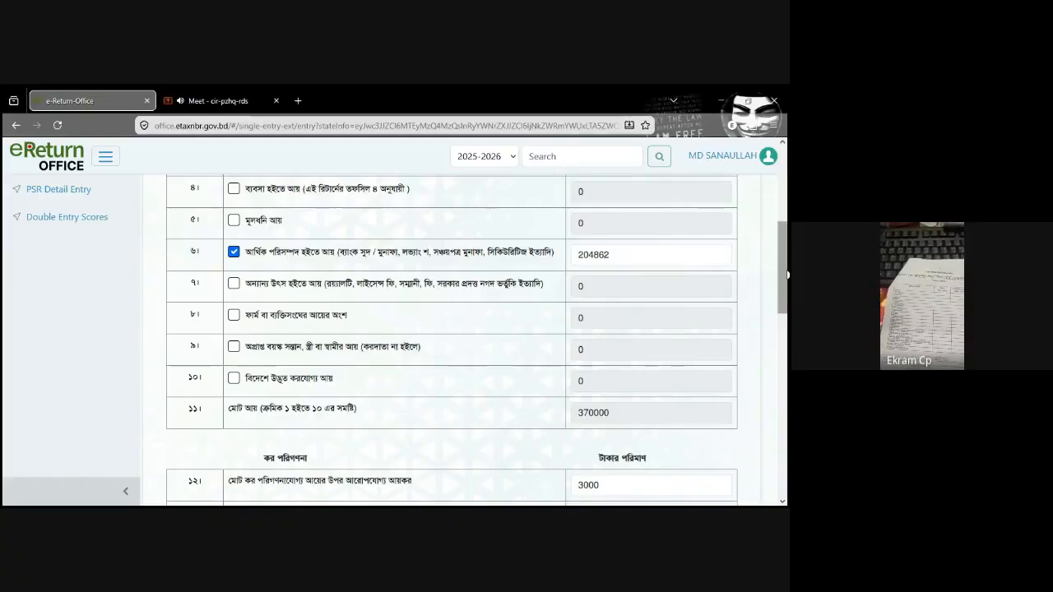
pyautogui.moveTo(787, 275); pyautogui.dragTo(786, 419)
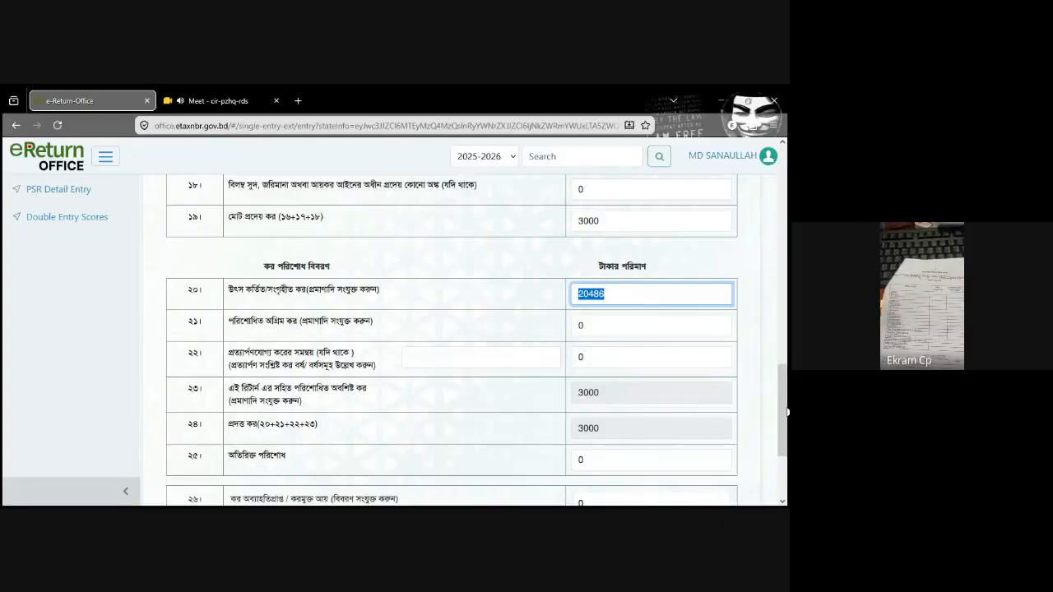
pyautogui.moveTo(786, 411); pyautogui.dragTo(787, 269)
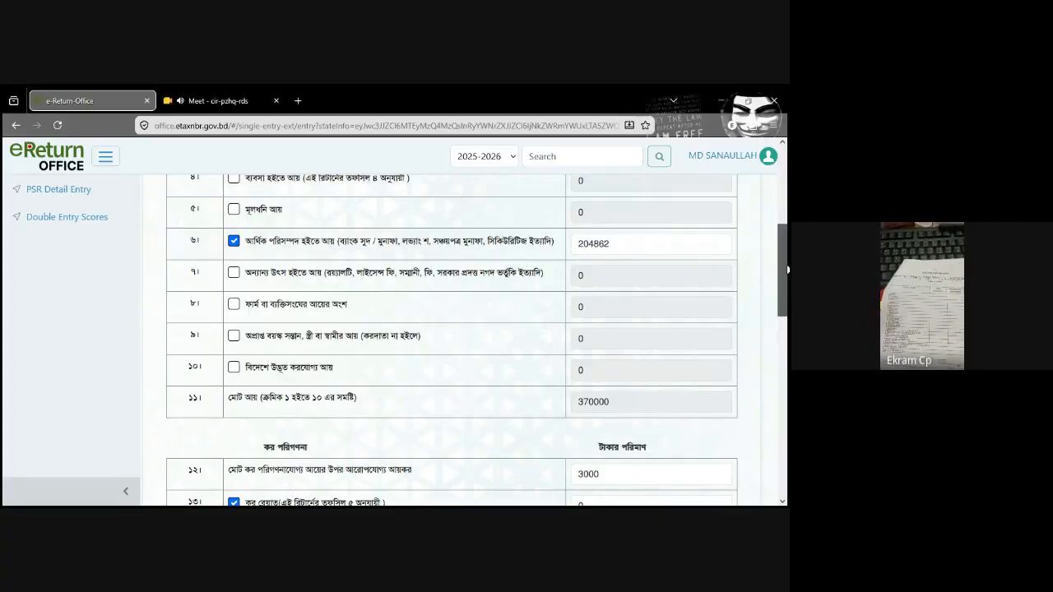
pyautogui.moveTo(786, 269); pyautogui.dragTo(786, 173)
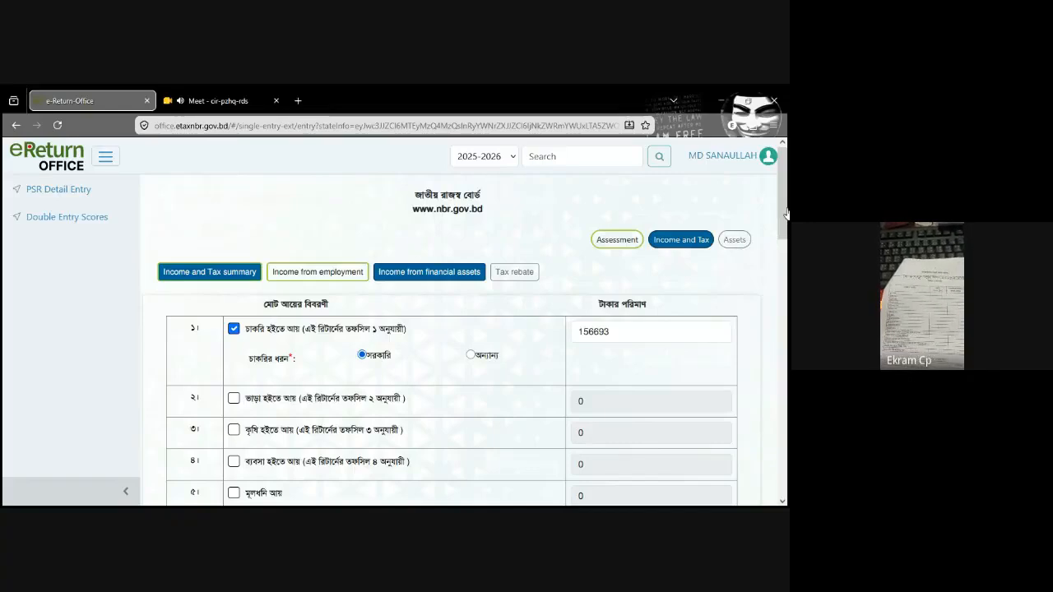
pyautogui.moveTo(786, 216); pyautogui.dragTo(787, 232)
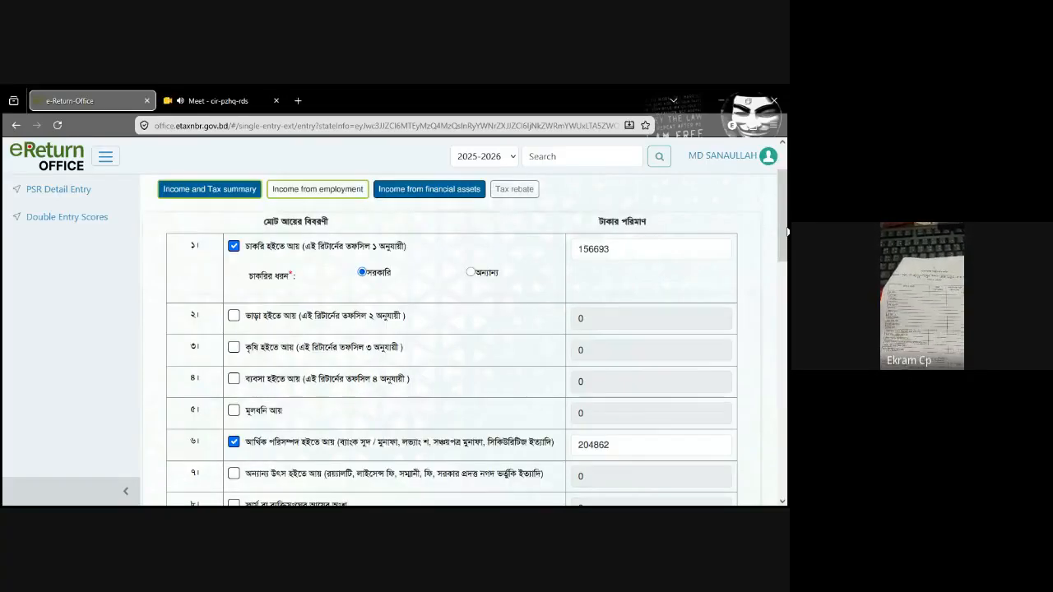
# Step: Enter 204862 as savings certificate profit (সঞ্চয়পত্র মুনাফা) in row 3 of the financial assets schedule and save the draft
pyautogui.click(449, 189)
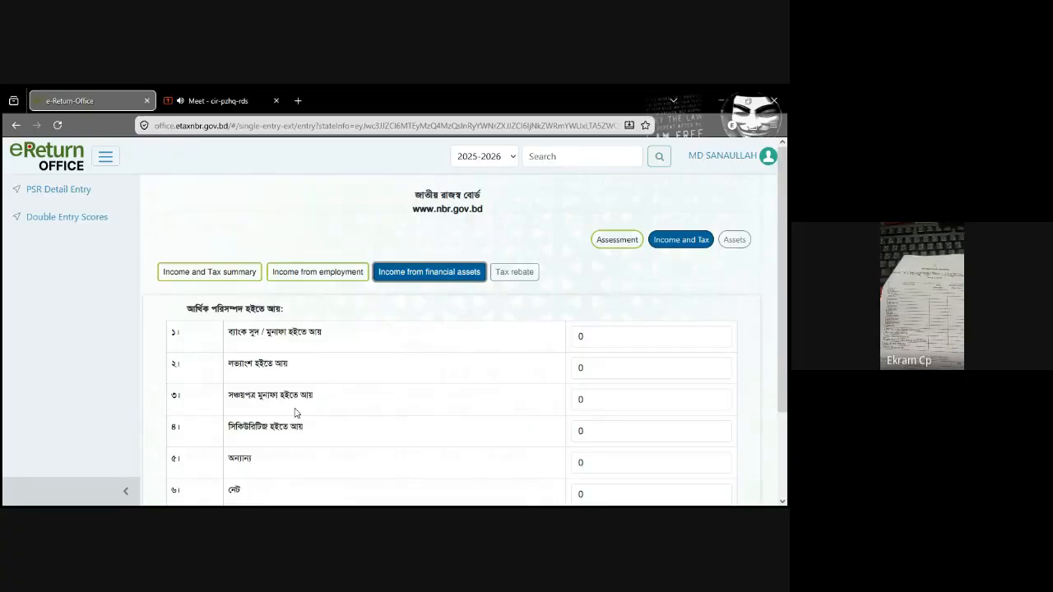
pyautogui.click(607, 403)
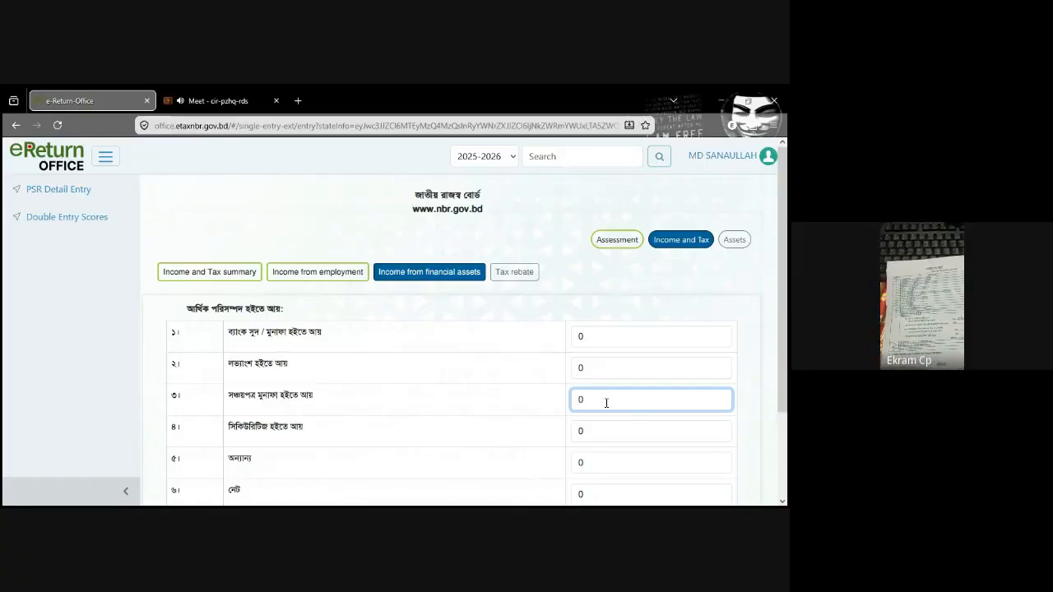
pyautogui.write('2,04,')
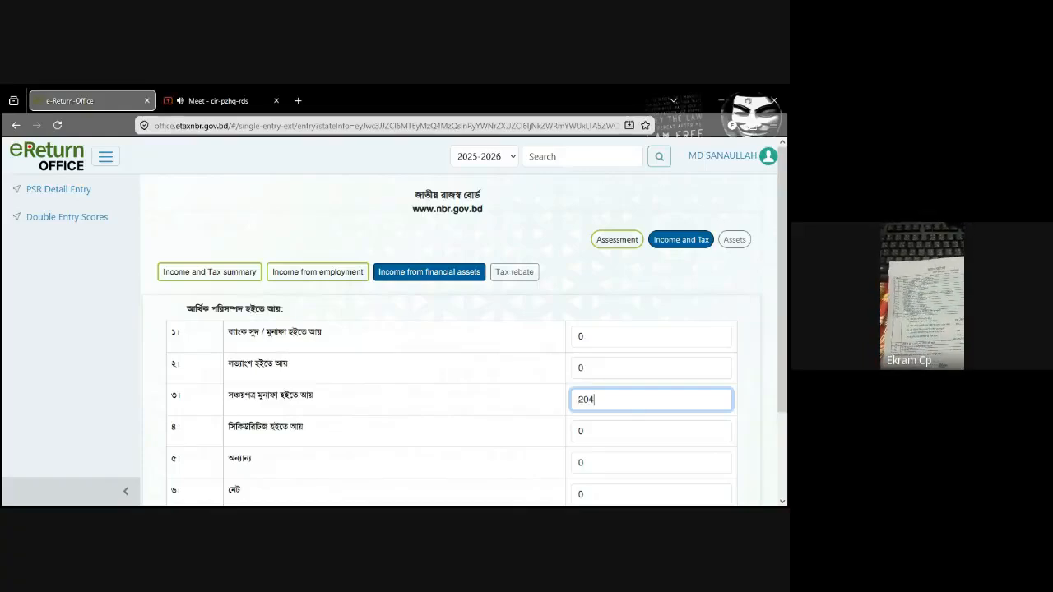
pyautogui.write('862')
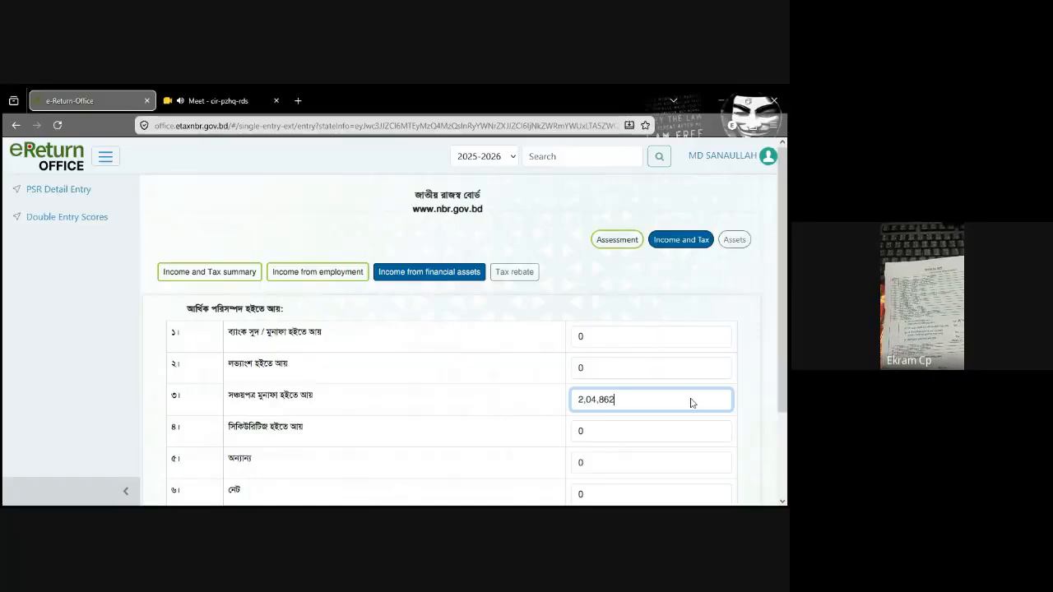
pyautogui.scroll(-2, 680, 471)
pyautogui.click(673, 466)
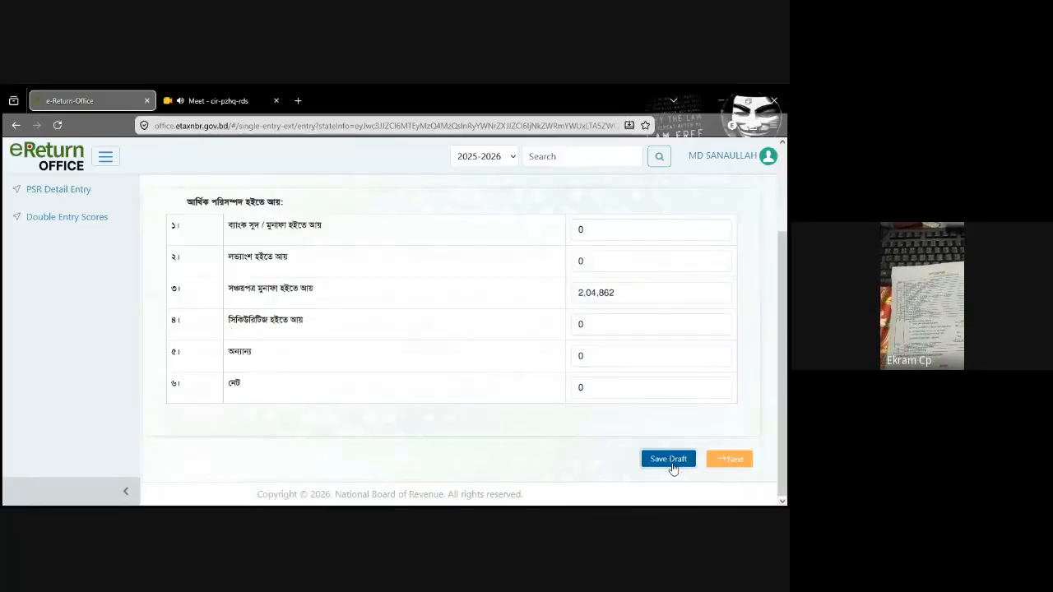
pyautogui.click(669, 459)
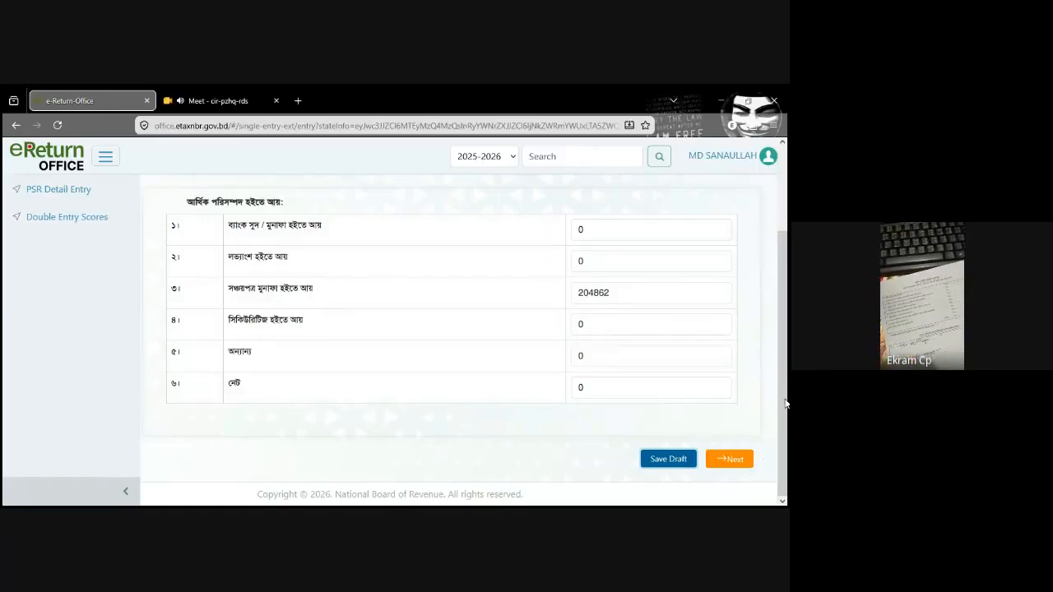
pyautogui.scroll(1, 757, 462)
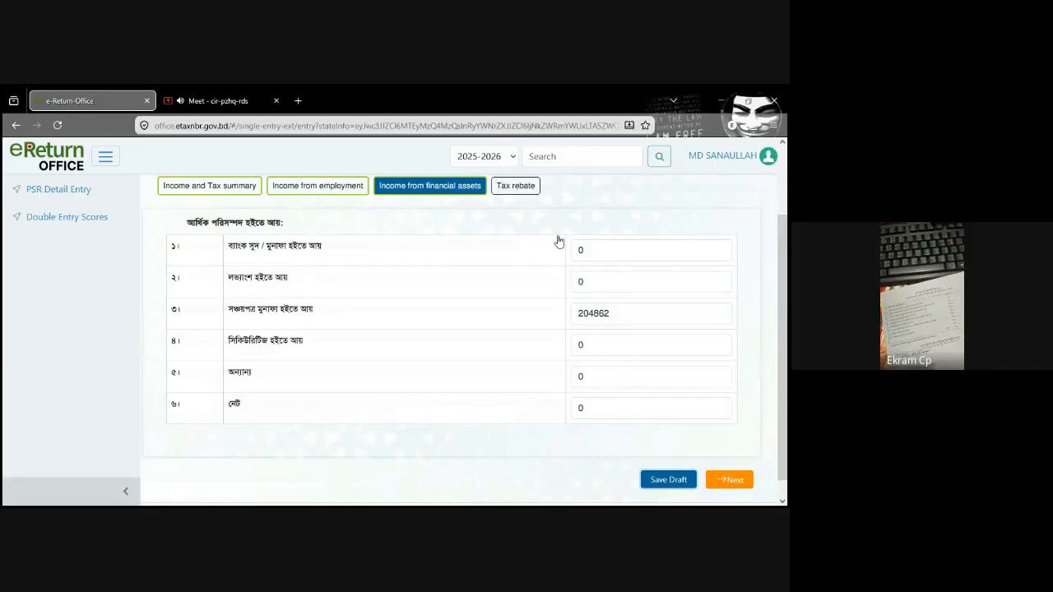
# Step: Review the investment rows of the Tax rebate schedule, save it as a draft and proceed to the Assets section
pyautogui.click(516, 195)
pyautogui.moveTo(784, 271); pyautogui.dragTo(787, 249)
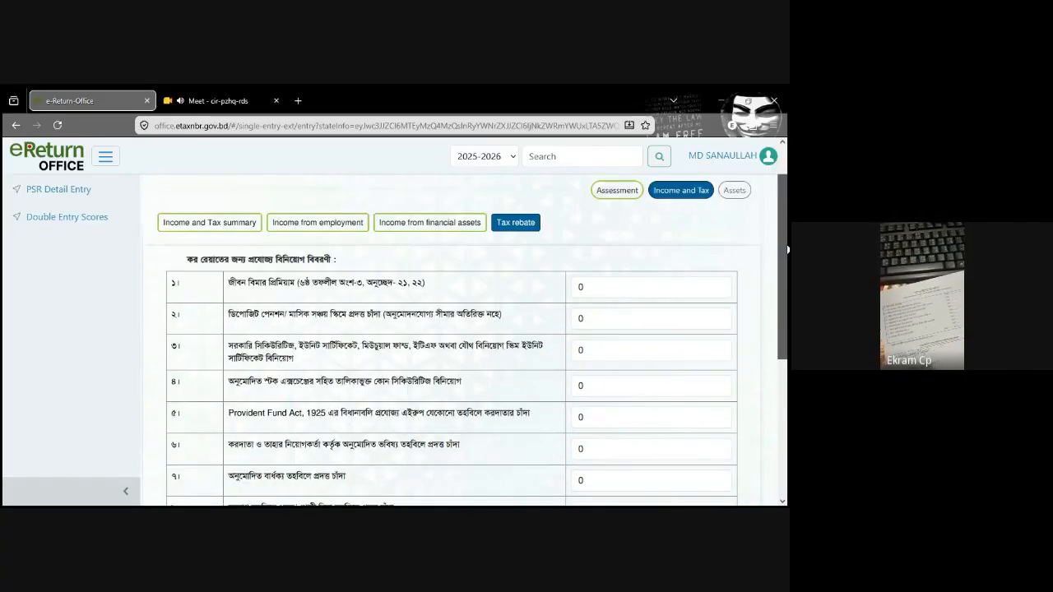
pyautogui.moveTo(788, 249); pyautogui.dragTo(787, 270)
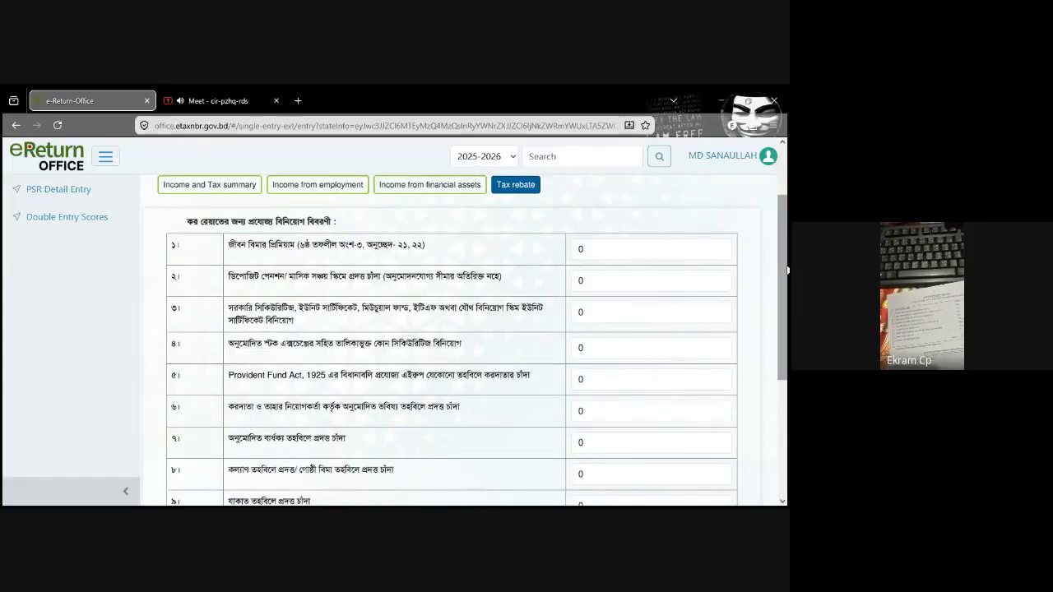
pyautogui.moveTo(788, 270)
pyautogui.mouseDown()
pyautogui.moveTo(787, 337)
pyautogui.moveTo(788, 274)
pyautogui.mouseUp()
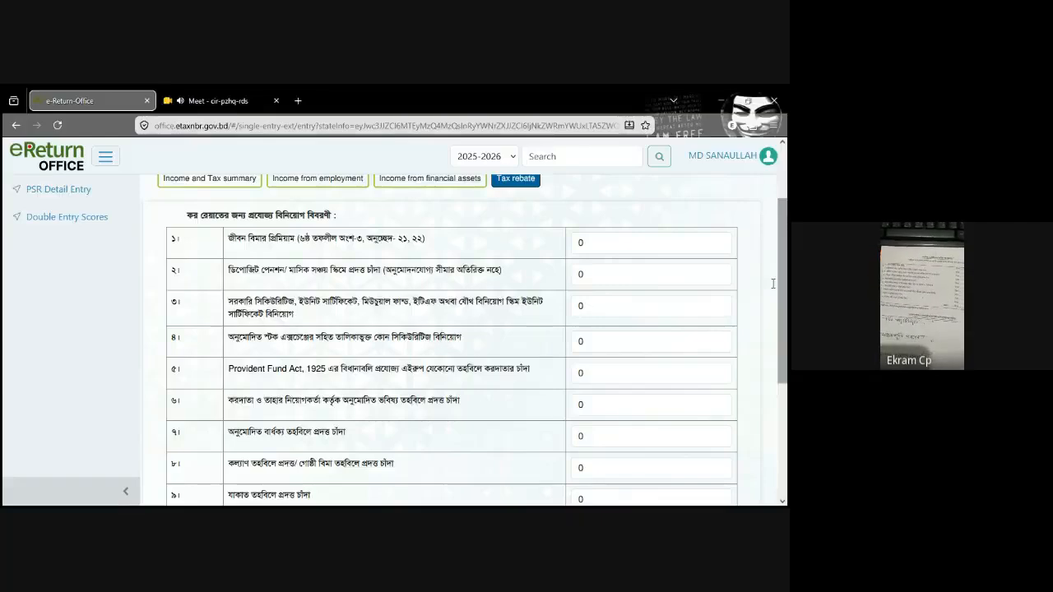
pyautogui.moveTo(787, 272); pyautogui.dragTo(788, 439)
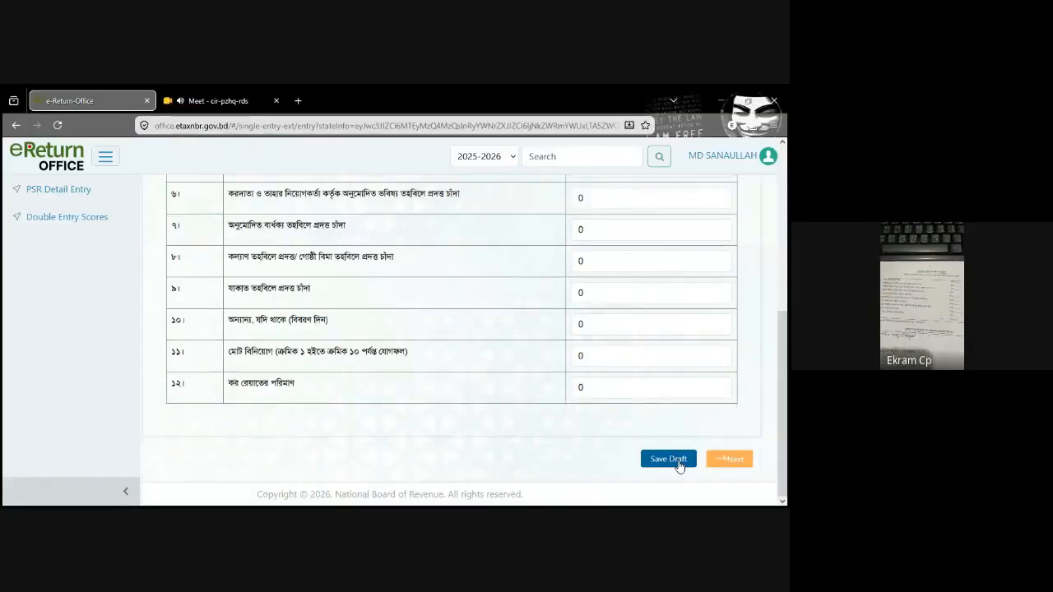
pyautogui.click(713, 463)
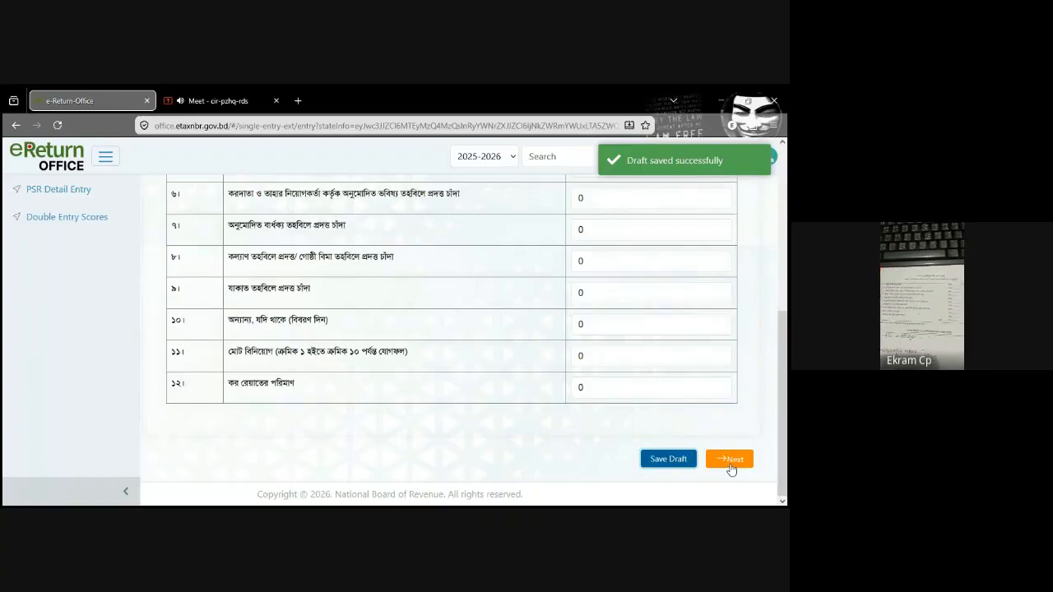
pyautogui.click(731, 467)
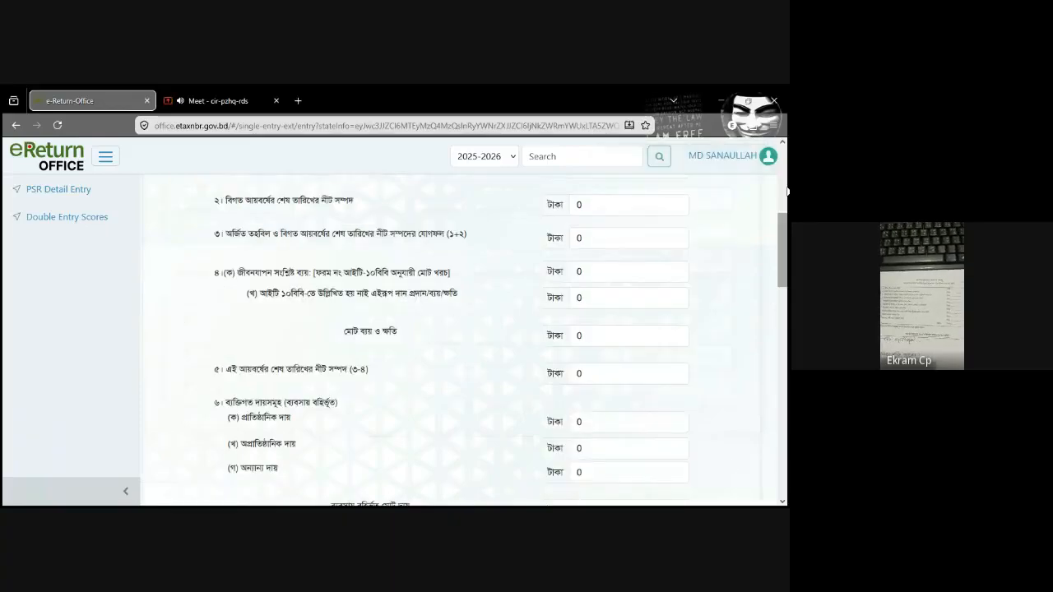
# Step: Enter 4,11,555 as the total income shown in the return in row 1(ক) of the Assets Summary
pyautogui.moveTo(786, 252); pyautogui.dragTo(787, 188)
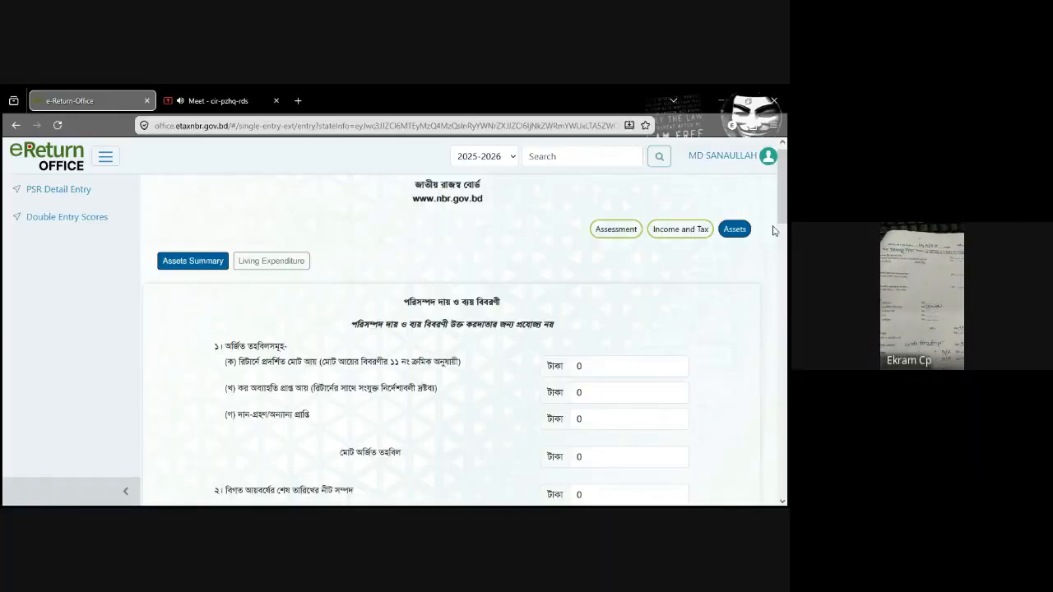
pyautogui.scroll(-2, 782, 222)
pyautogui.moveTo(787, 217)
pyautogui.mouseDown()
pyautogui.moveTo(788, 205)
pyautogui.moveTo(788, 225)
pyautogui.mouseUp()
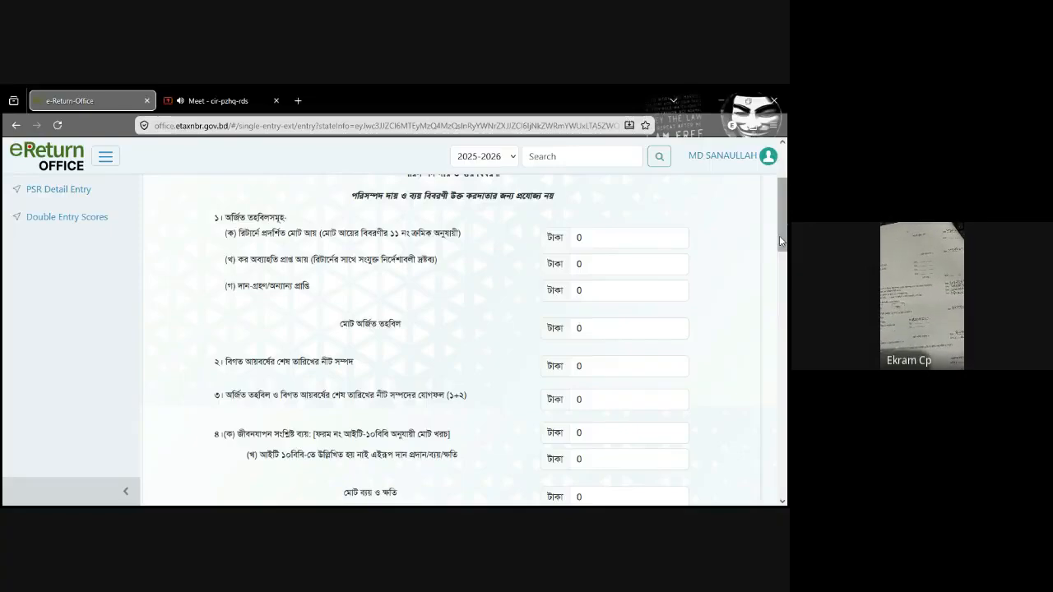
pyautogui.scroll(1, 782, 232)
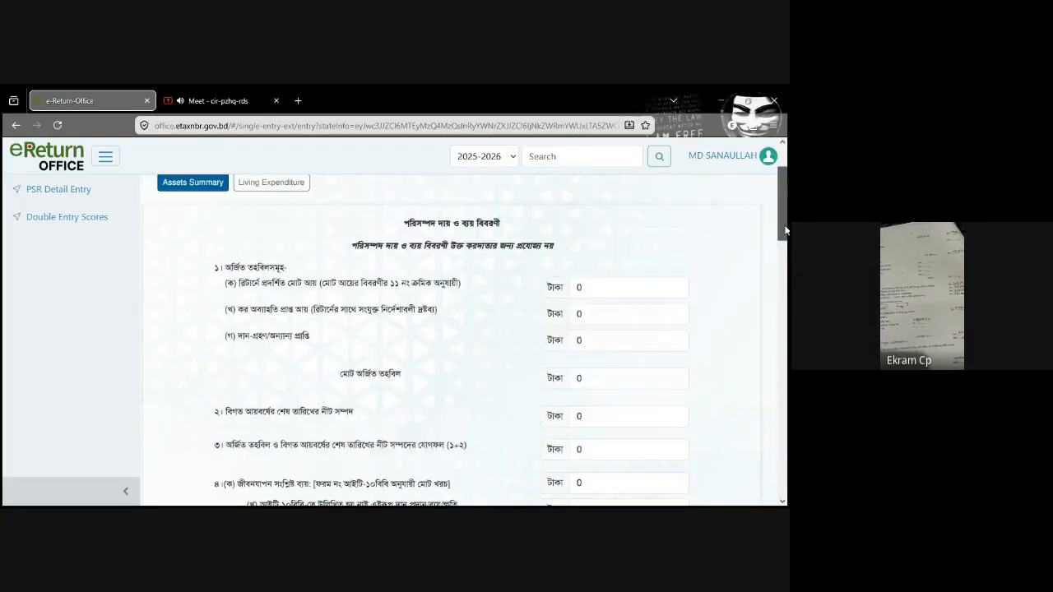
pyautogui.click(591, 290)
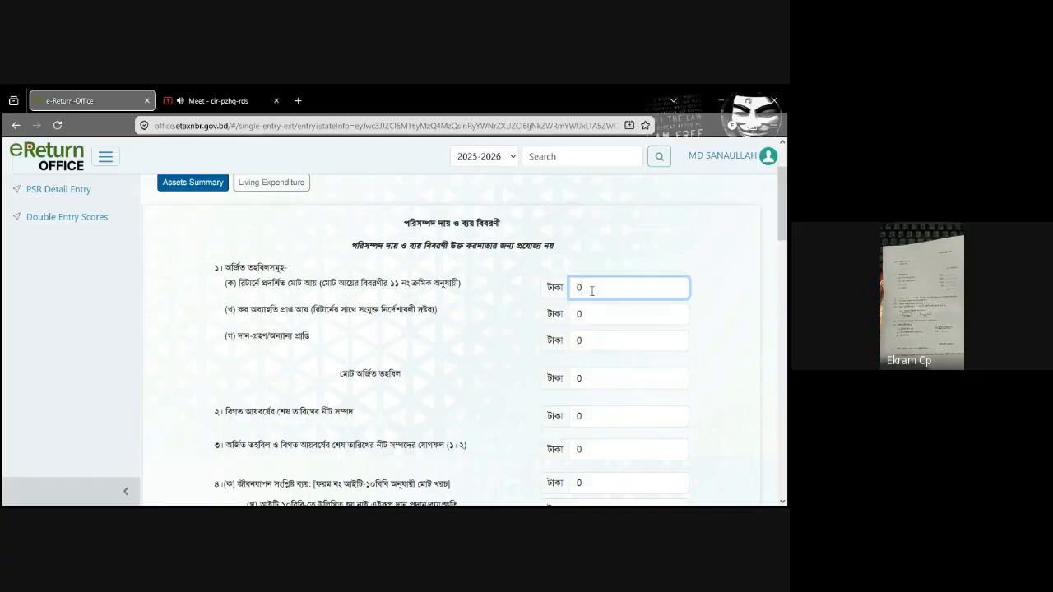
pyautogui.press('BackSpace')
pyautogui.write('4,11,555')
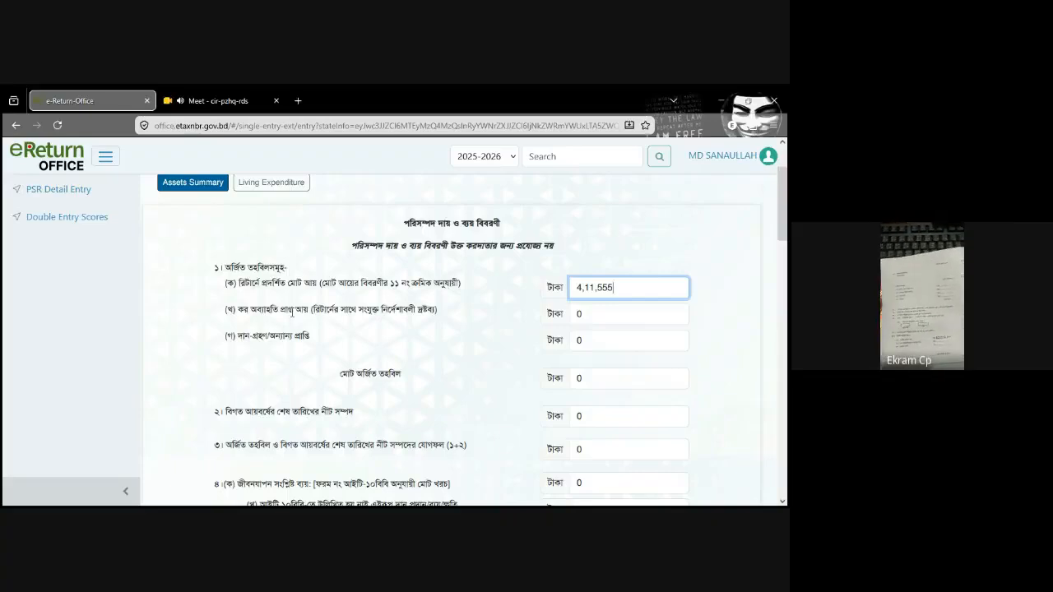
# Step: Keep rows 1(খ) and 1(গ) at 0 and enter 4,11,555 as the total acquired fund (মোট অর্জিত তহবিল)
pyautogui.click(609, 316)
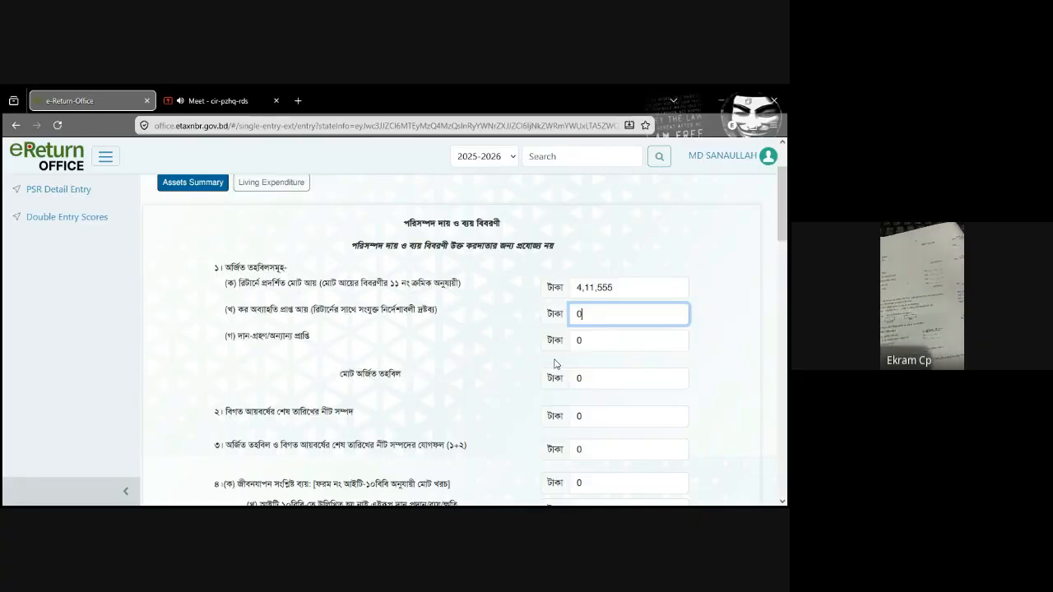
pyautogui.press('Tab')
pyautogui.press('Tab')
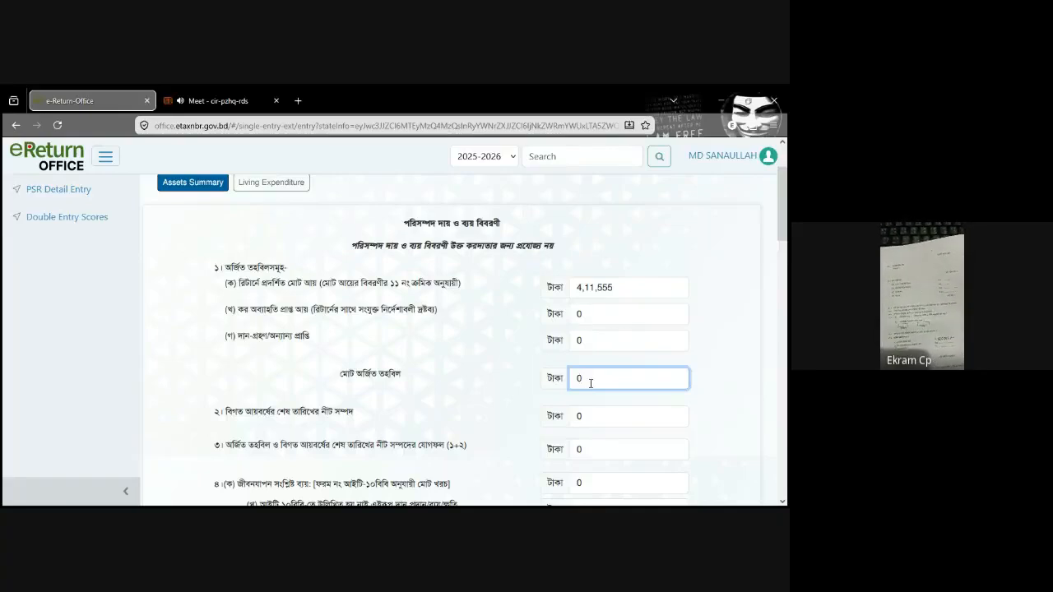
pyautogui.press('BackSpace')
pyautogui.write('4,11,')
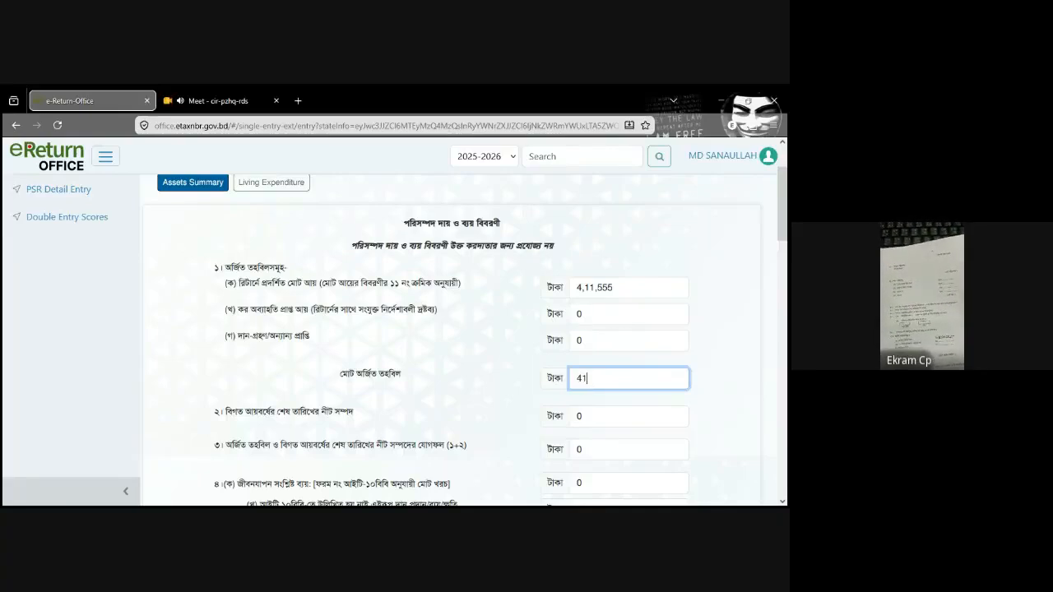
pyautogui.write('555')
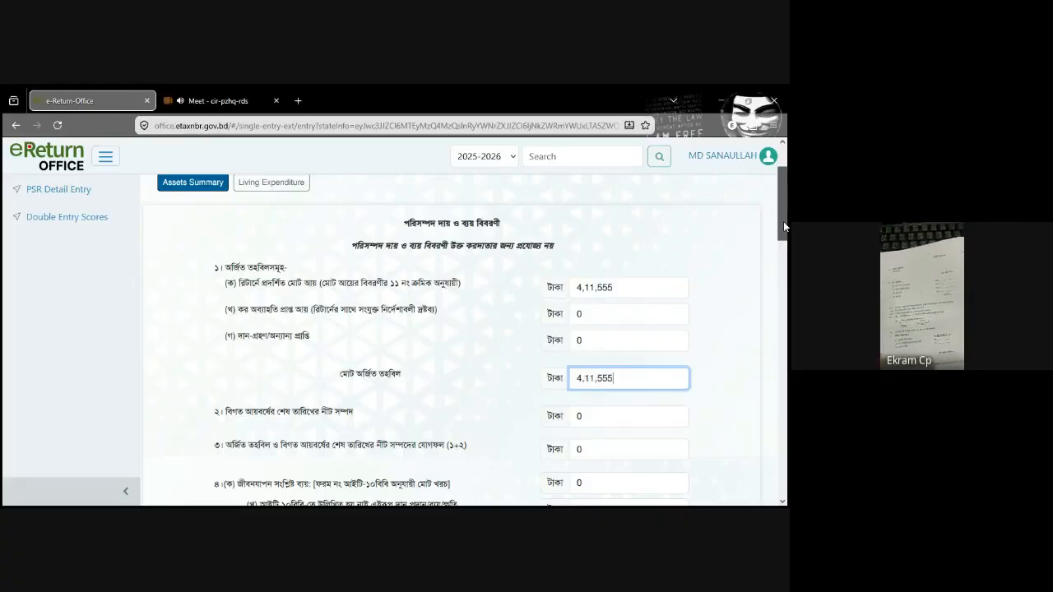
# Step: Enter 35,63,869 in row 2 as the net wealth on the last date of the previous income year
pyautogui.scroll(-1, 174, 388)
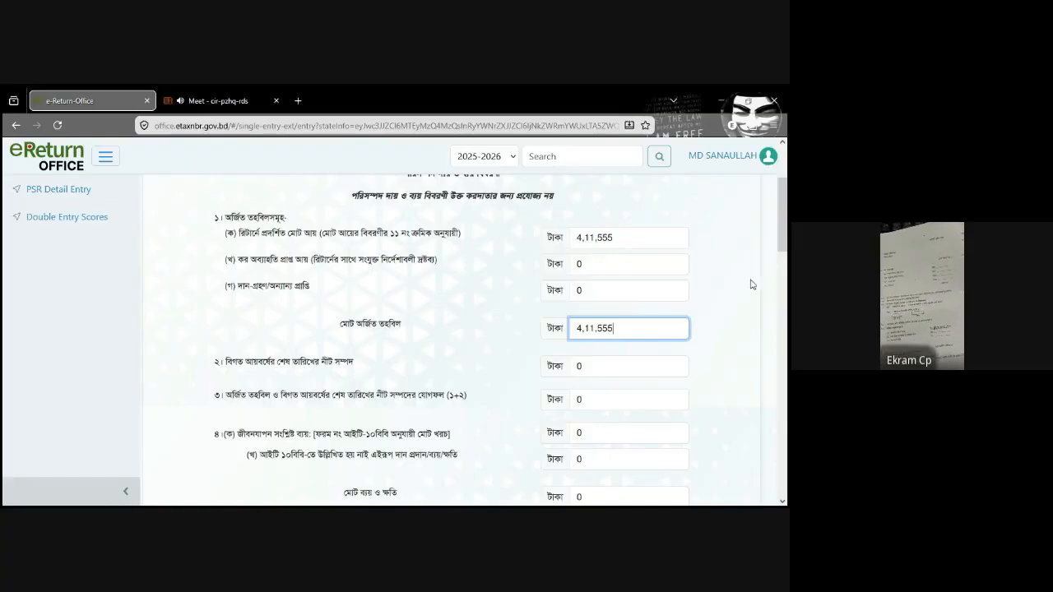
pyautogui.click(596, 373)
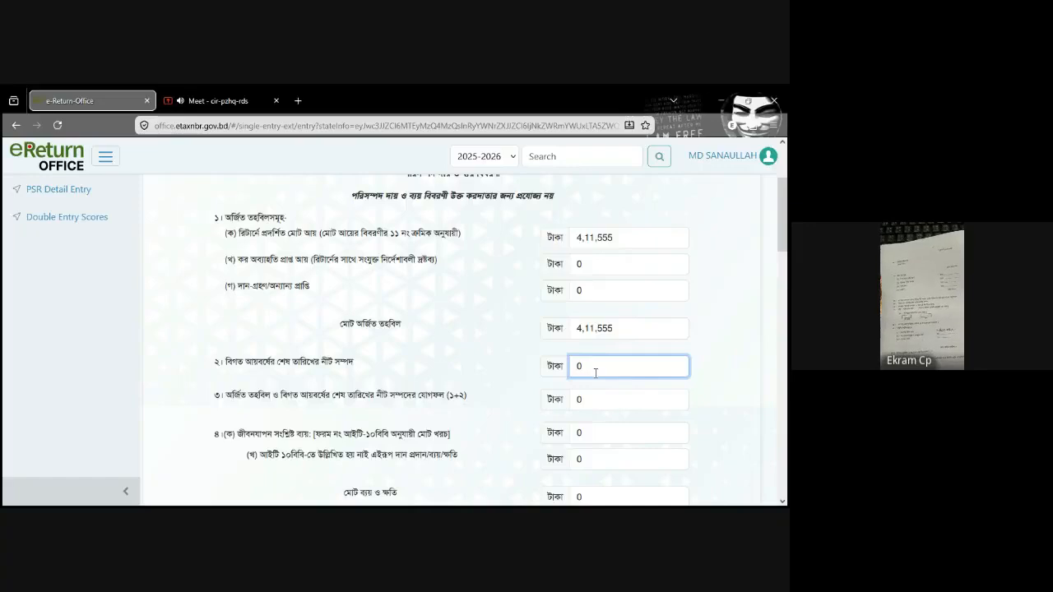
pyautogui.press('BackSpace')
pyautogui.write('3')
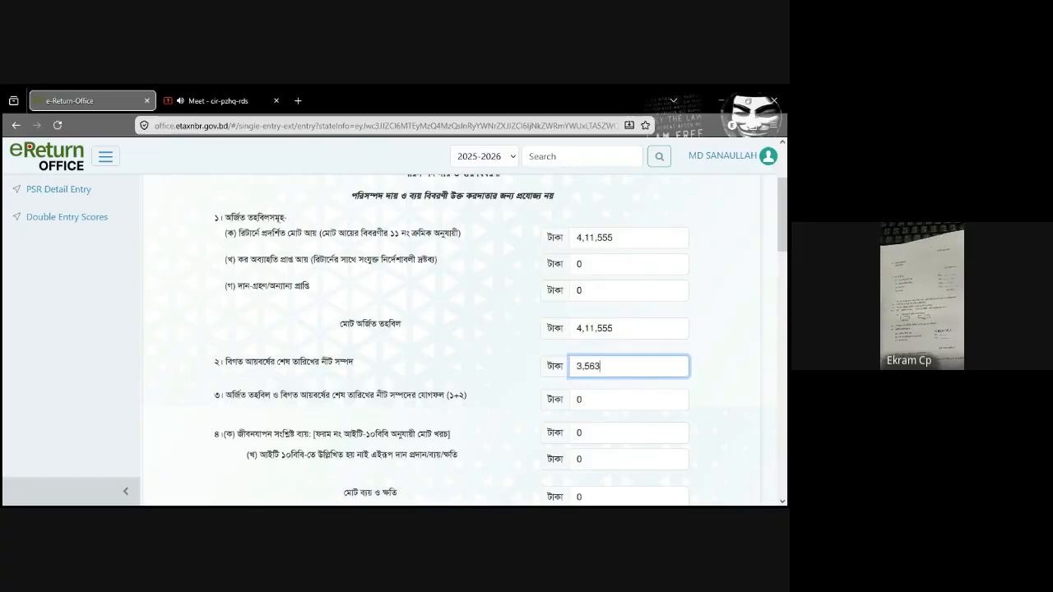
pyautogui.write('5,63,869')
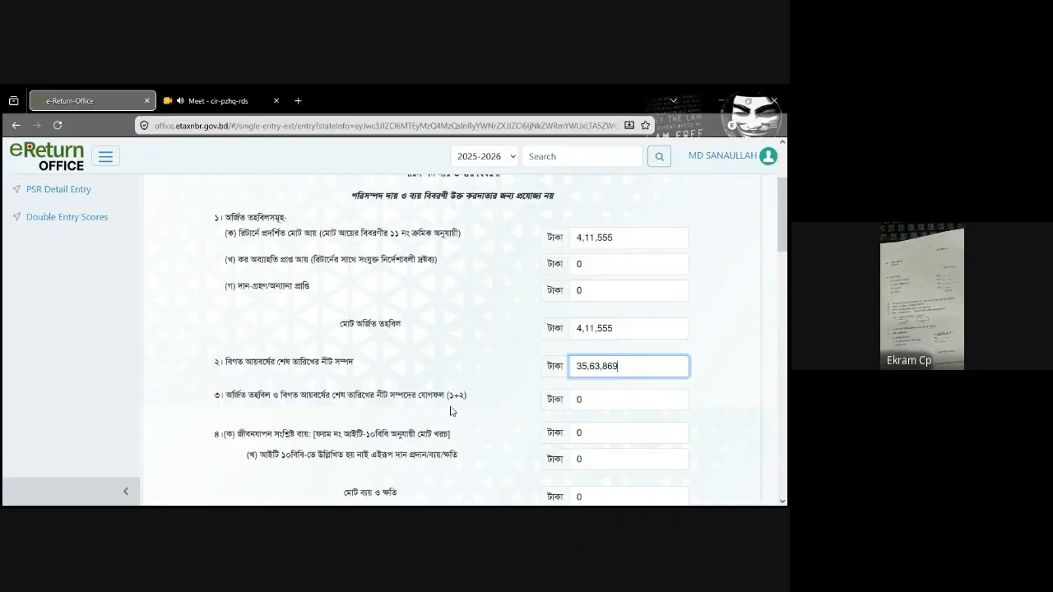
# Step: Enter 37,93,869 in row 3 as the sum of the acquired fund and previous net wealth
pyautogui.click(615, 399)
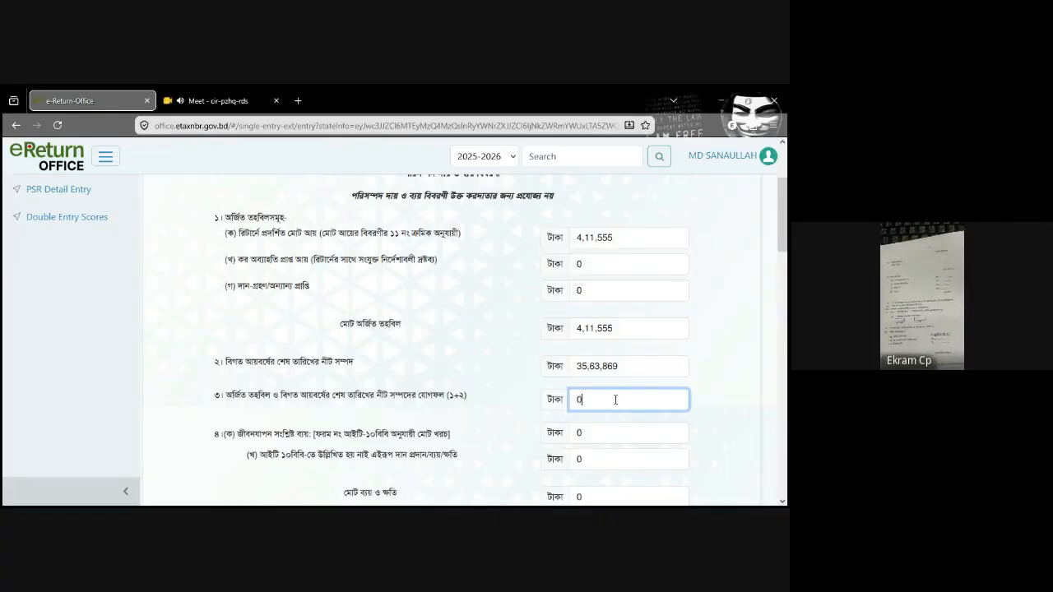
pyautogui.write('3793869')
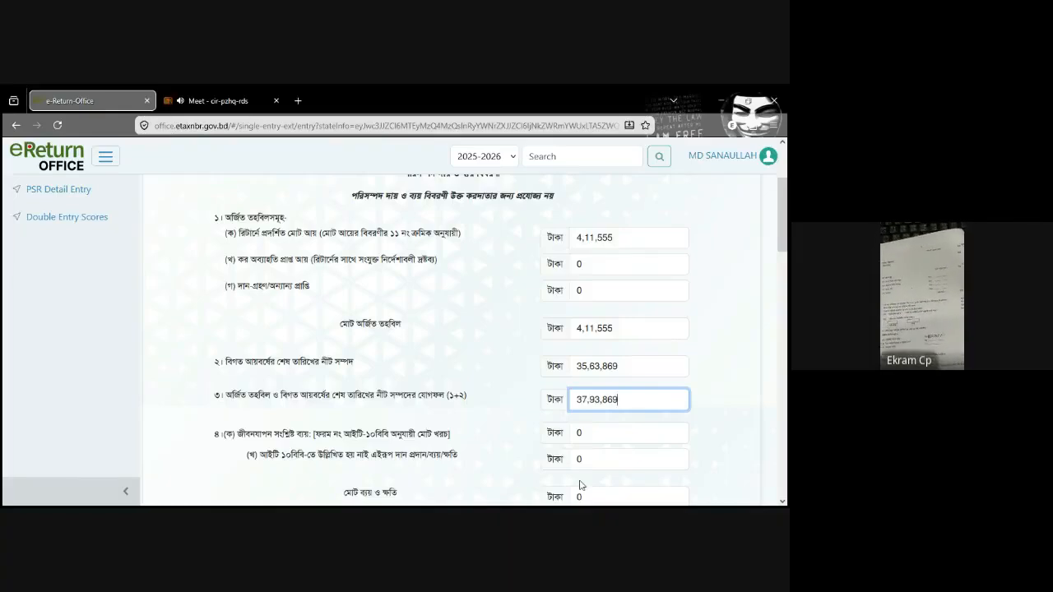
# Step: Enter 1,81,555 as the living expenditure in row 4(ক) of the Assets Summary
pyautogui.scroll(-1, 788, 244)
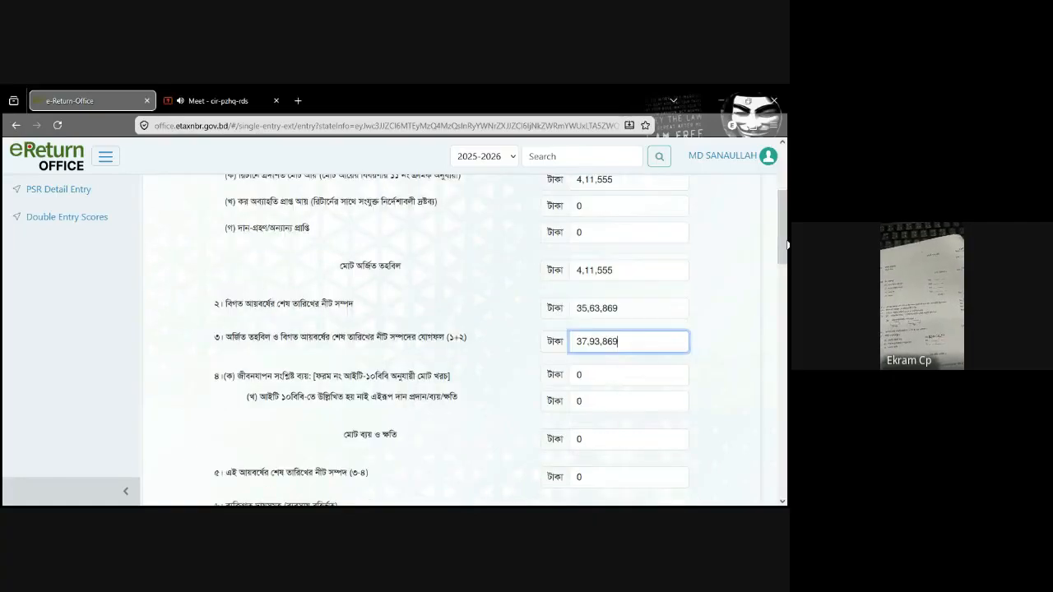
pyautogui.click(605, 376)
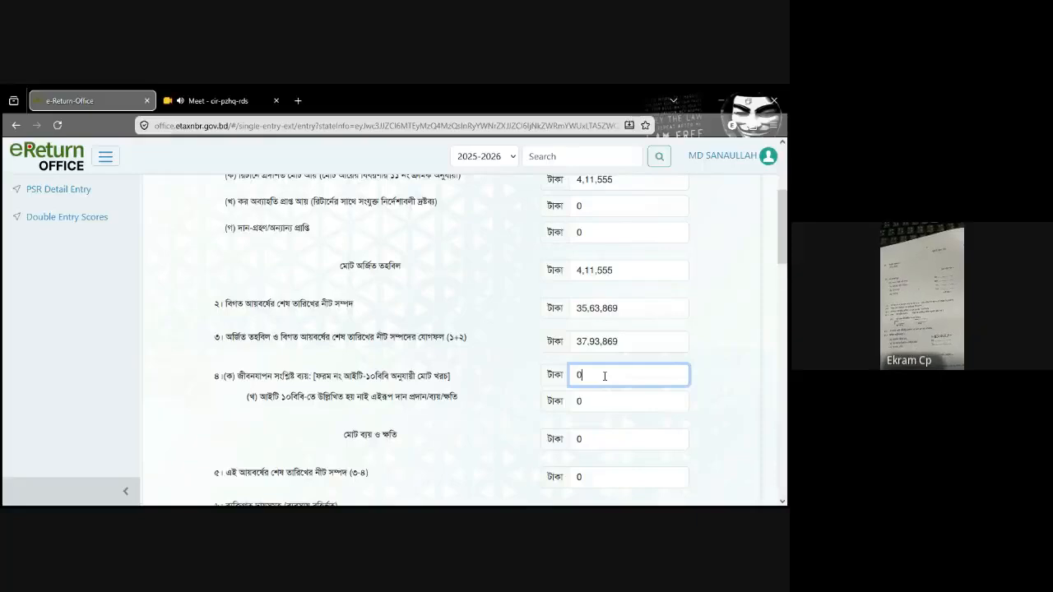
pyautogui.press('BackSpace')
pyautogui.write('1,81,55')
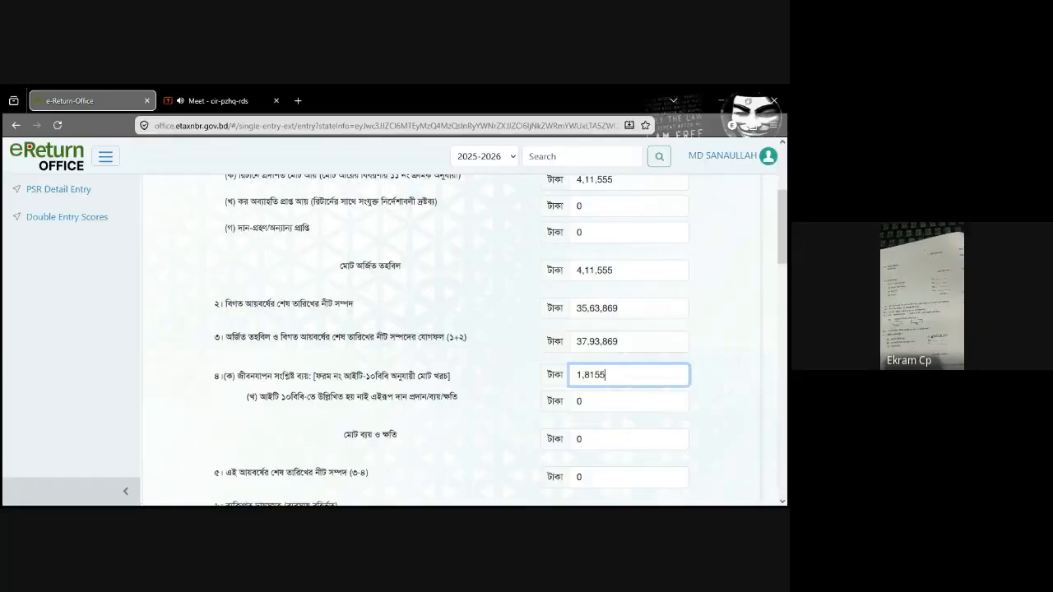
pyautogui.write('5')
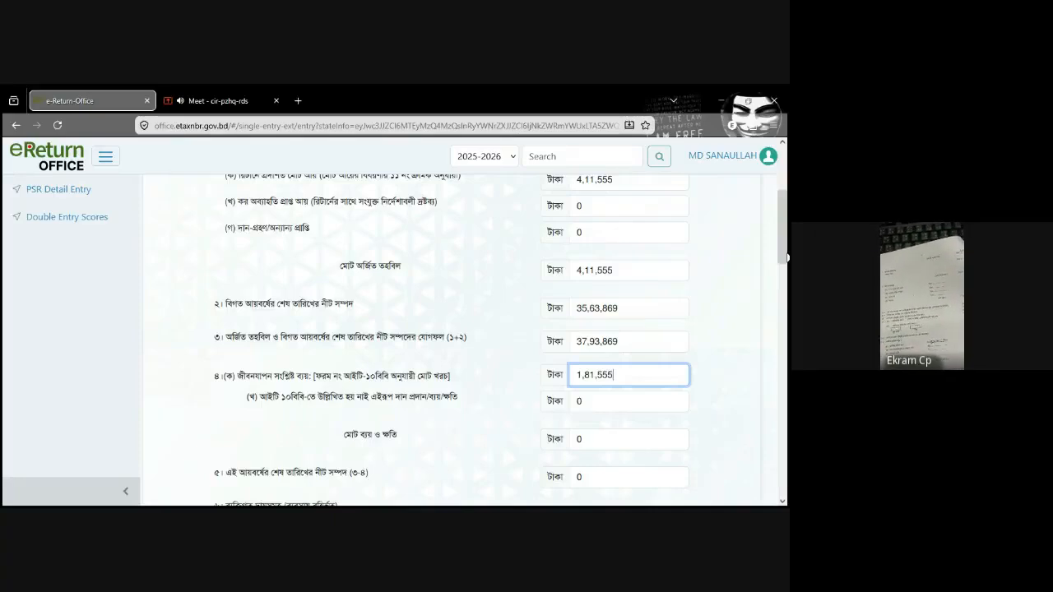
pyautogui.scroll(-1, 787, 258)
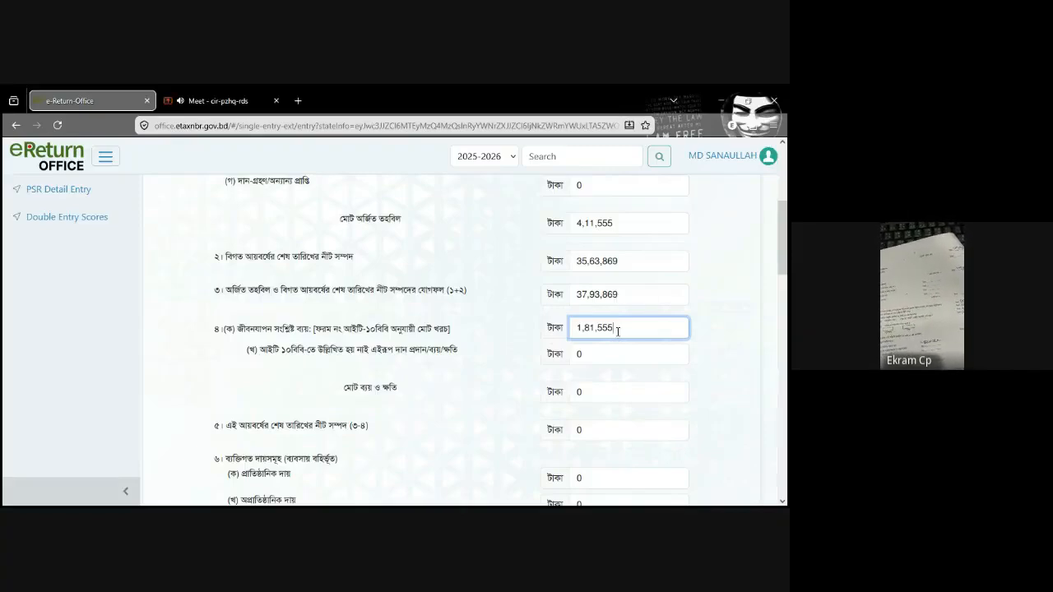
pyautogui.scroll(-1, 787, 262)
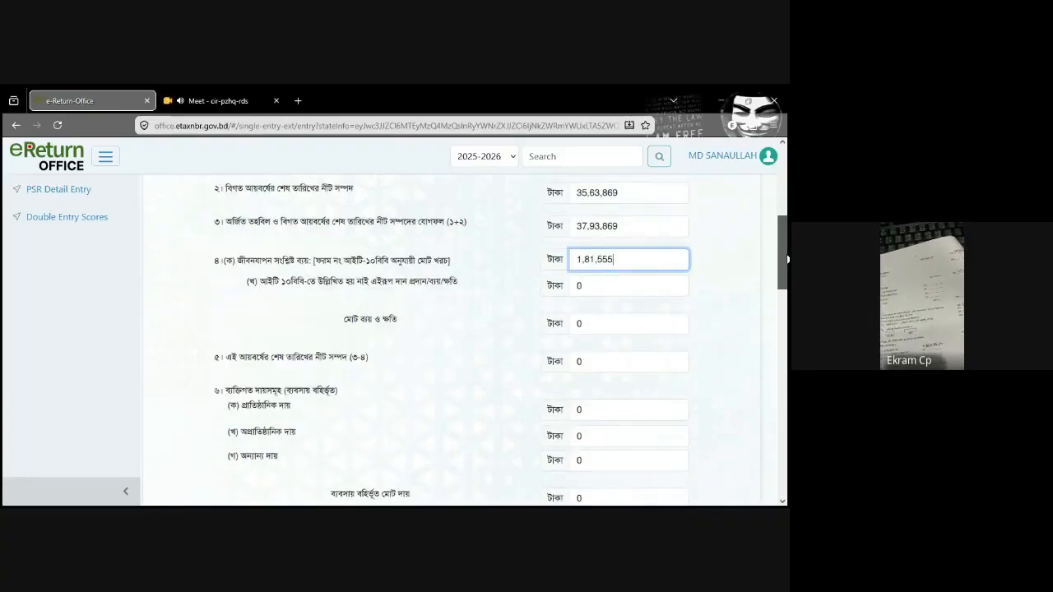
# Step: Correct the row 3 sum of acquired fund and previous net wealth (১+২) to 39,75,424
pyautogui.scroll(1, 786, 258)
pyautogui.scroll(2, 787, 258)
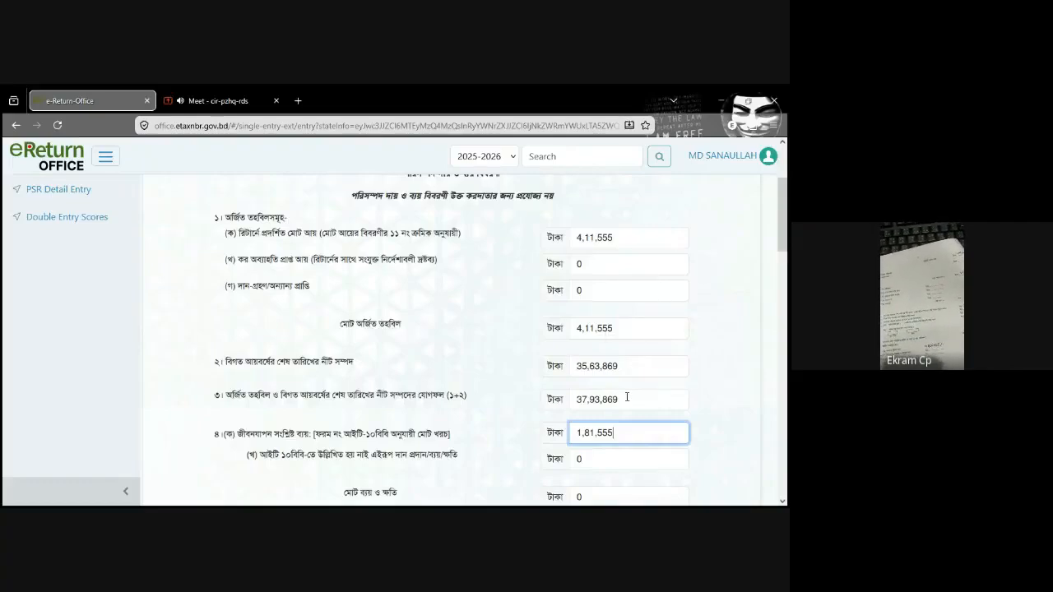
pyautogui.moveTo(617, 400); pyautogui.dragTo(561, 403)
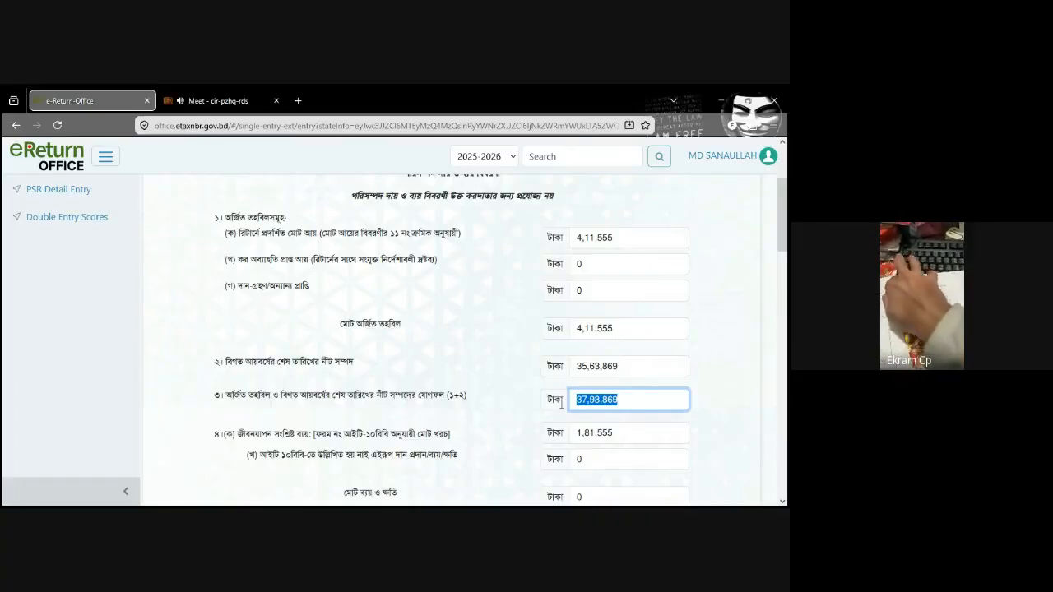
pyautogui.write('0')
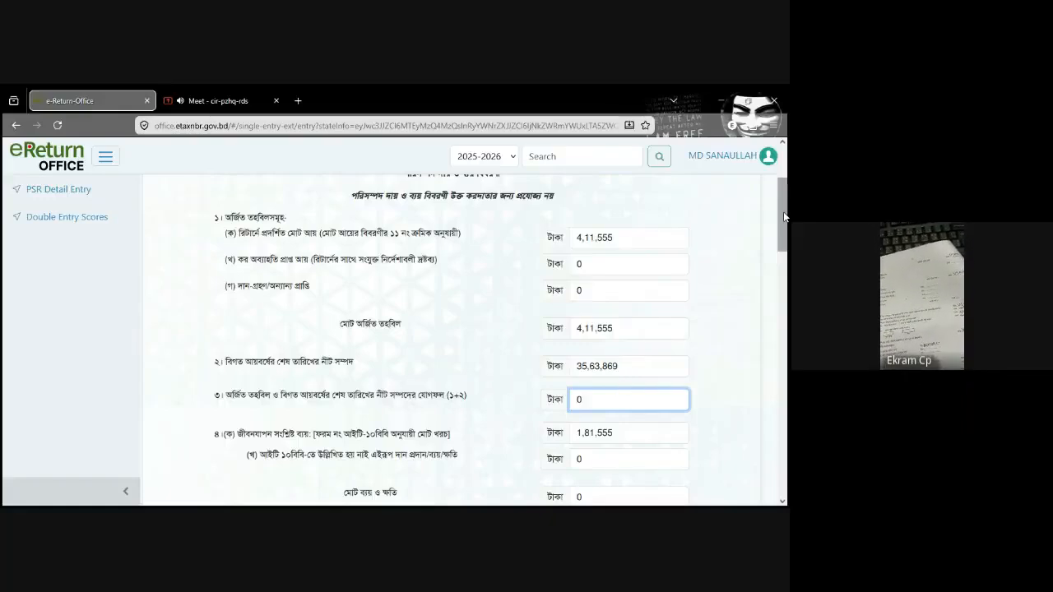
pyautogui.scroll(-1, 783, 247)
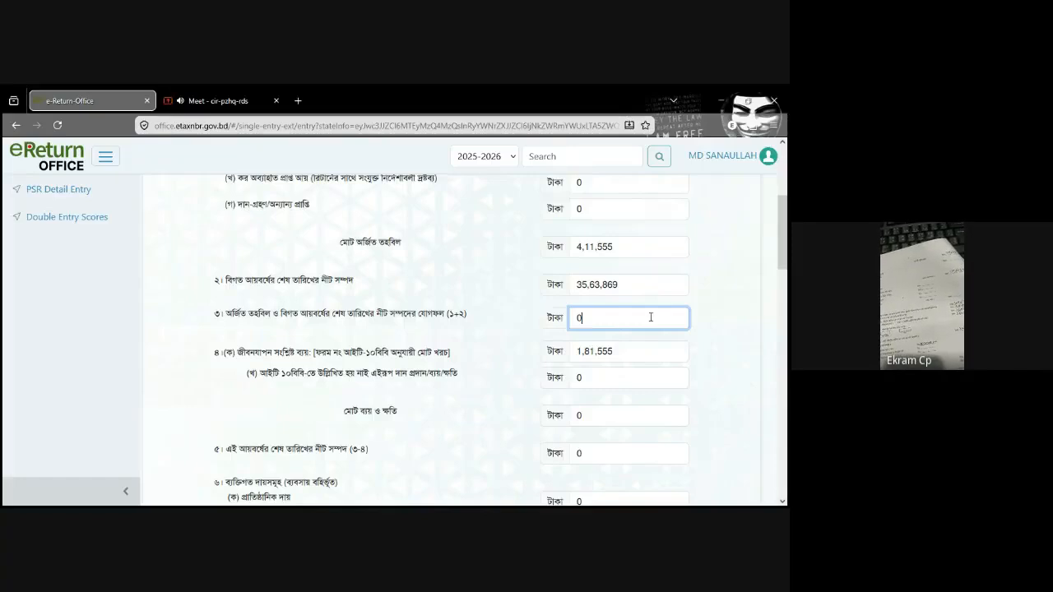
pyautogui.moveTo(787, 239); pyautogui.dragTo(787, 246)
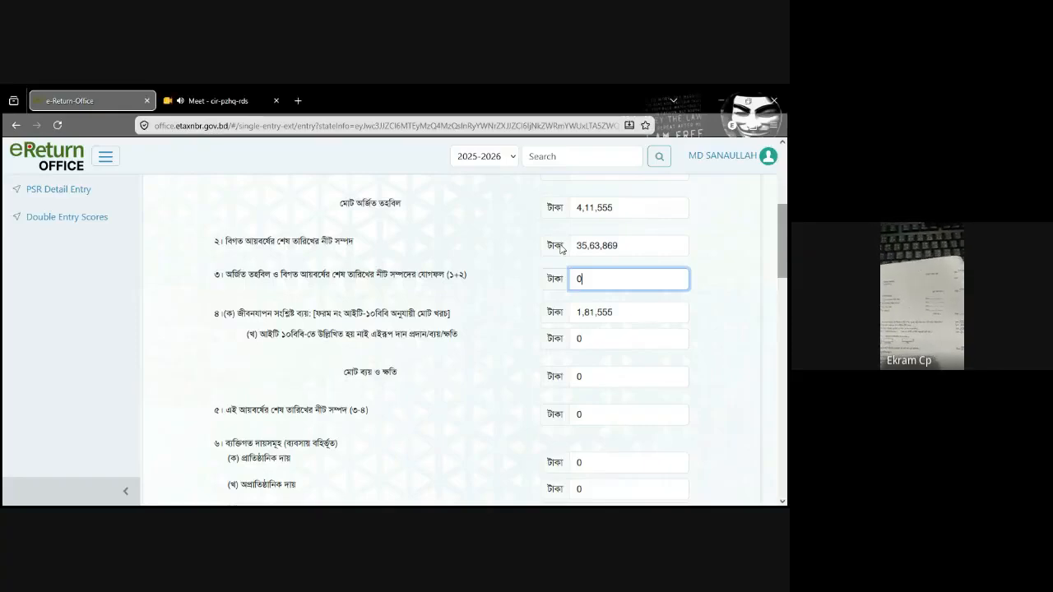
pyautogui.press('BackSpace')
pyautogui.write('39')
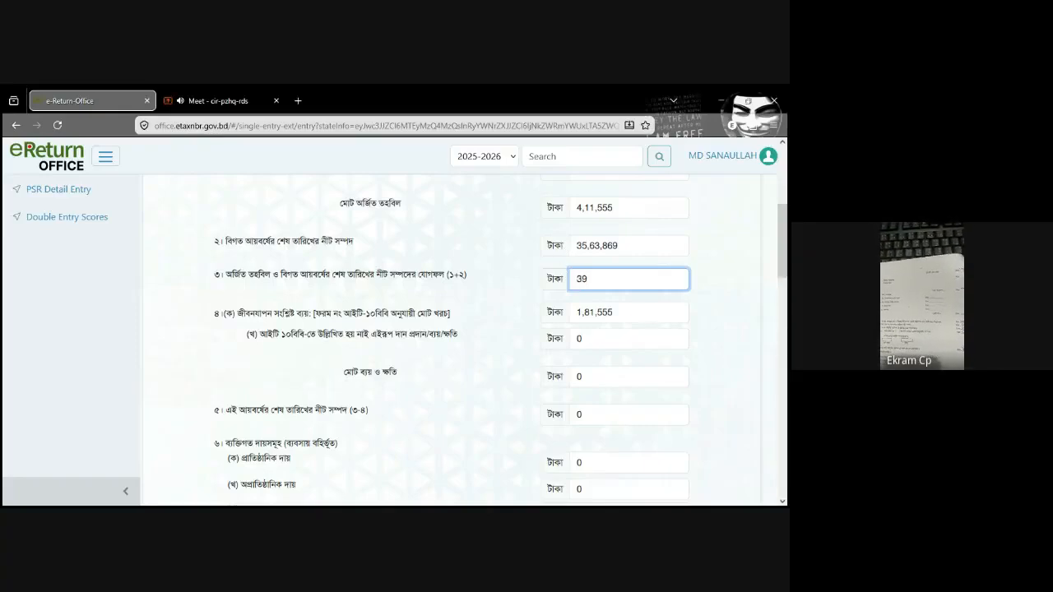
pyautogui.write(',75,424')
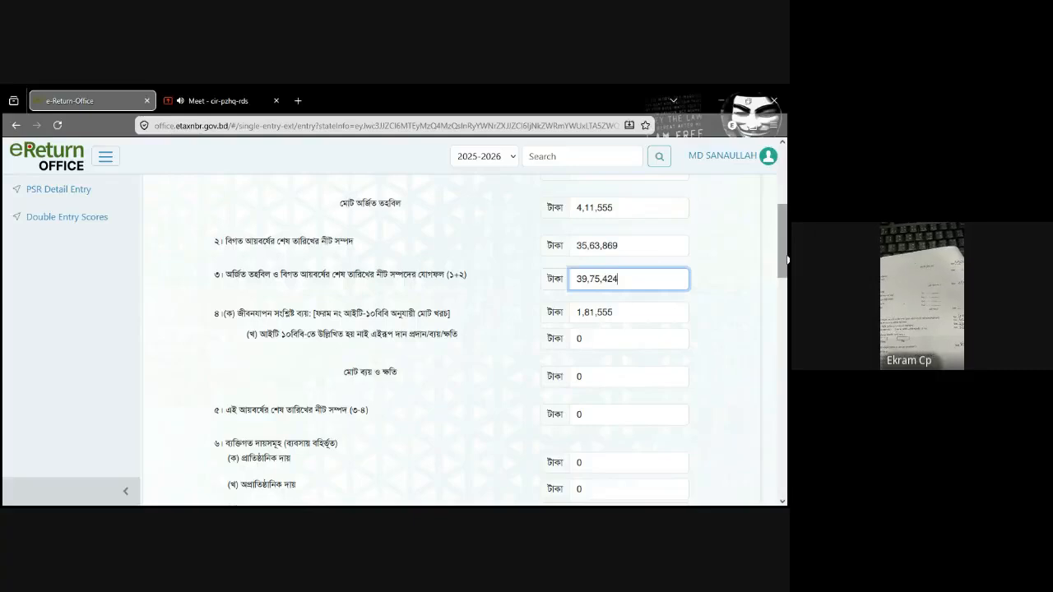
pyautogui.scroll(-1, 786, 260)
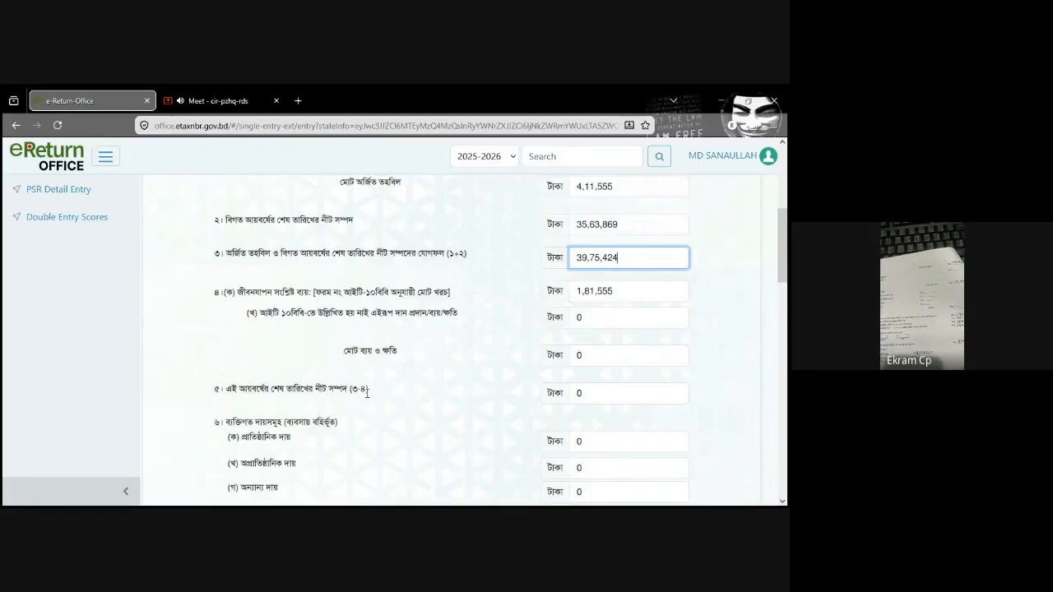
# Step: Enter 37,93,869 in row 5 of the Assets Summary as the net wealth on the last date of this income year (৩-৪)
pyautogui.doubleClick(623, 259)
pyautogui.click(636, 293)
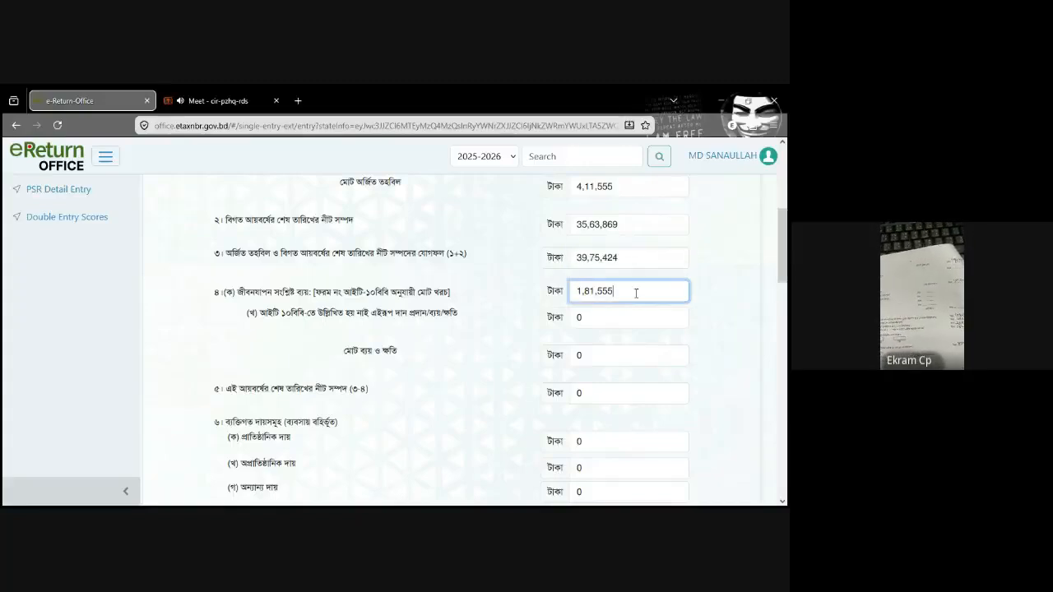
pyautogui.doubleClick(636, 293)
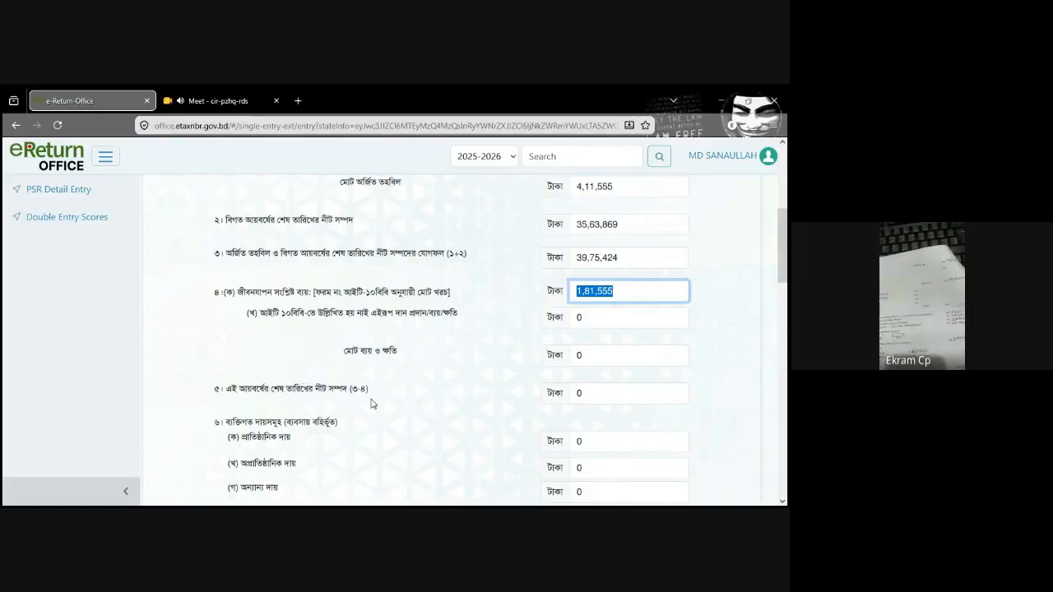
pyautogui.click(621, 394)
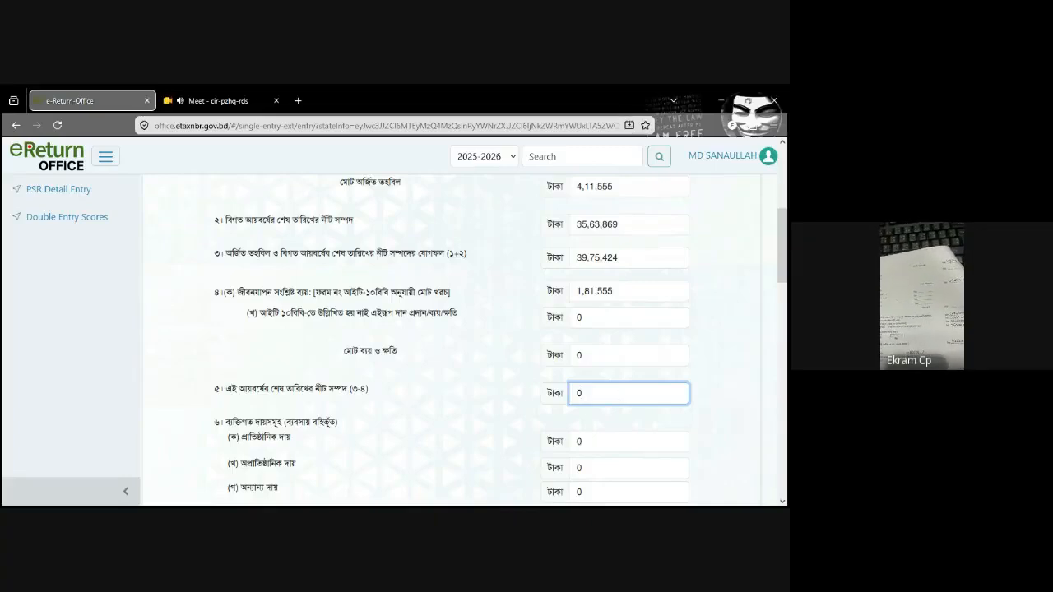
pyautogui.write('37,93,86')
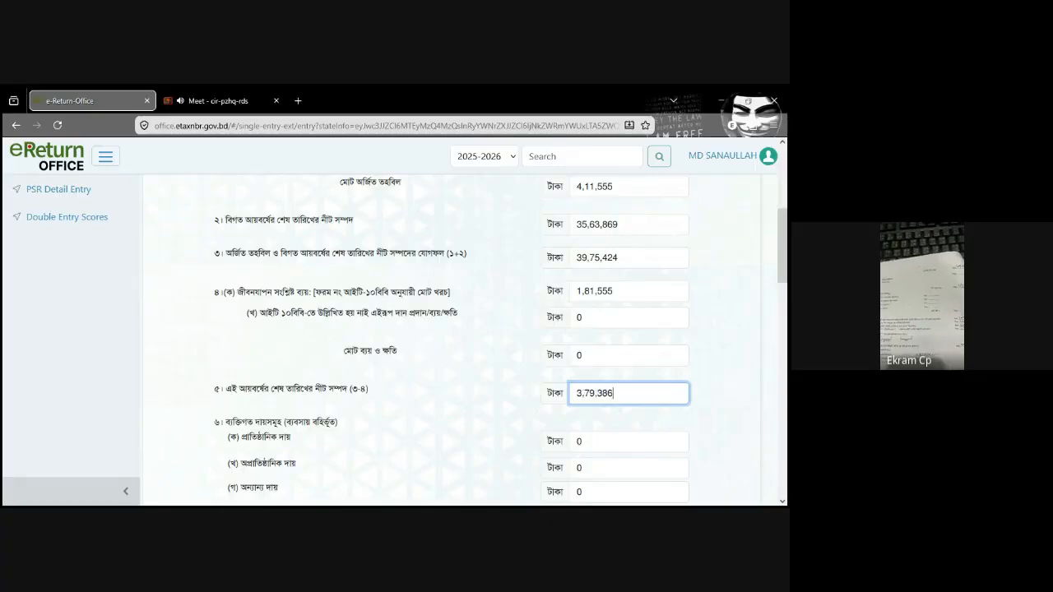
pyautogui.write('9')
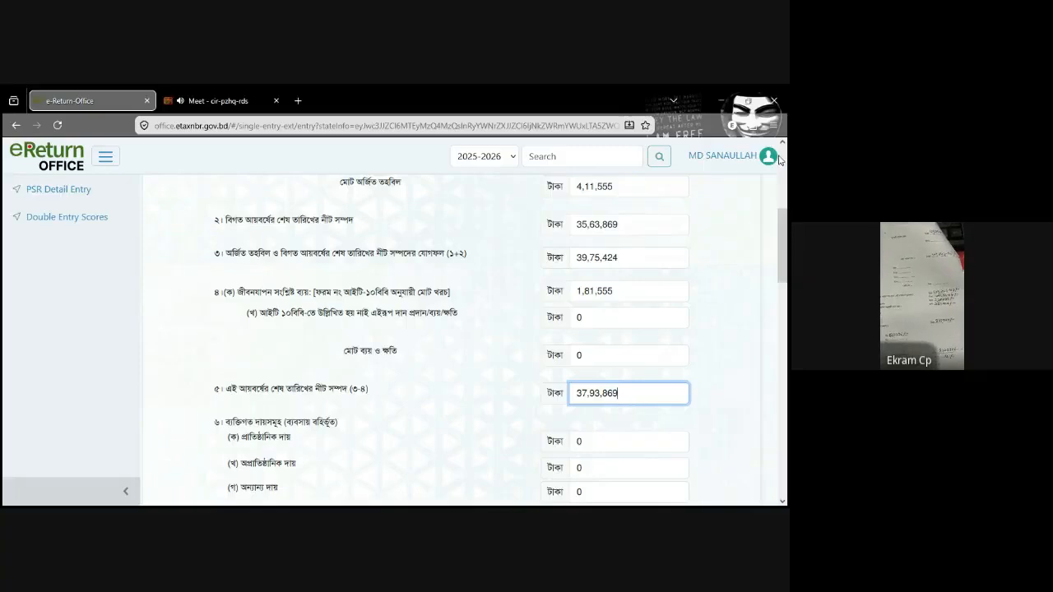
# Step: Review the total acquired fund, previous net wealth, row 3 sum and row 5 net wealth against the paper return
pyautogui.scroll(1, 786, 209)
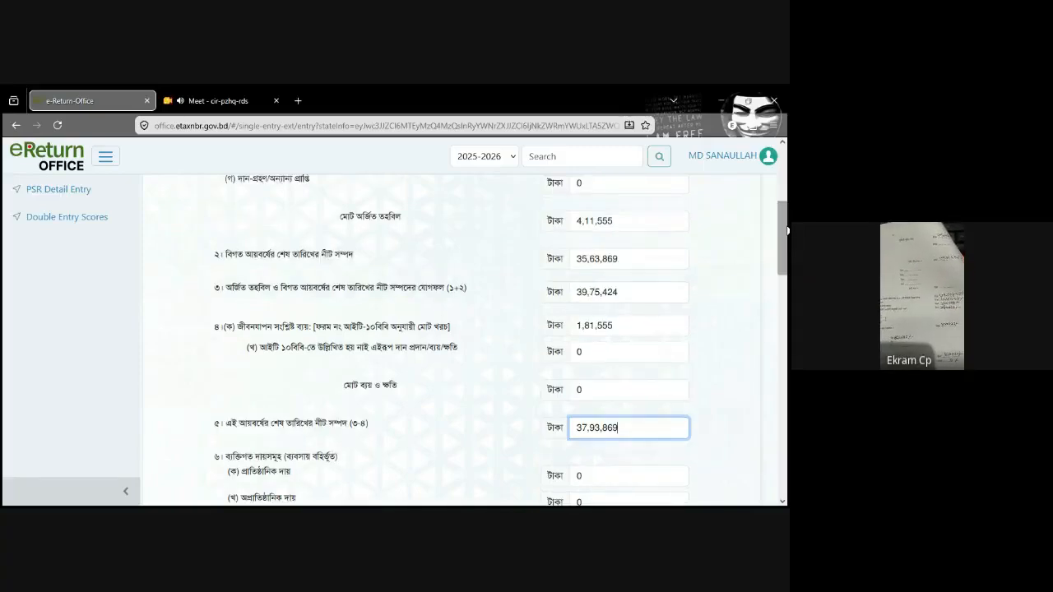
pyautogui.scroll(1, 786, 231)
pyautogui.click(615, 245)
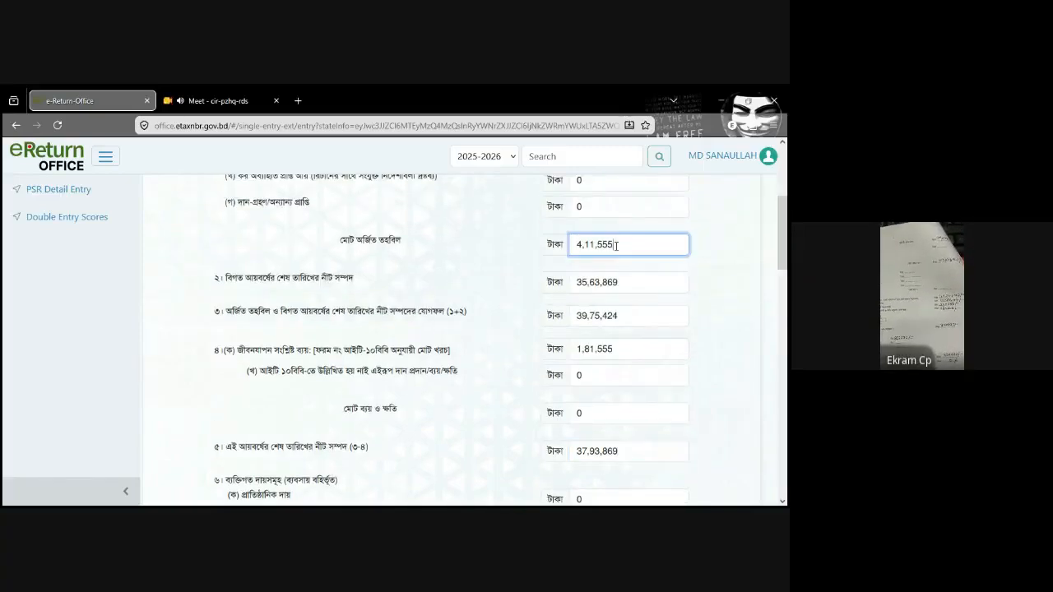
pyautogui.click(625, 282)
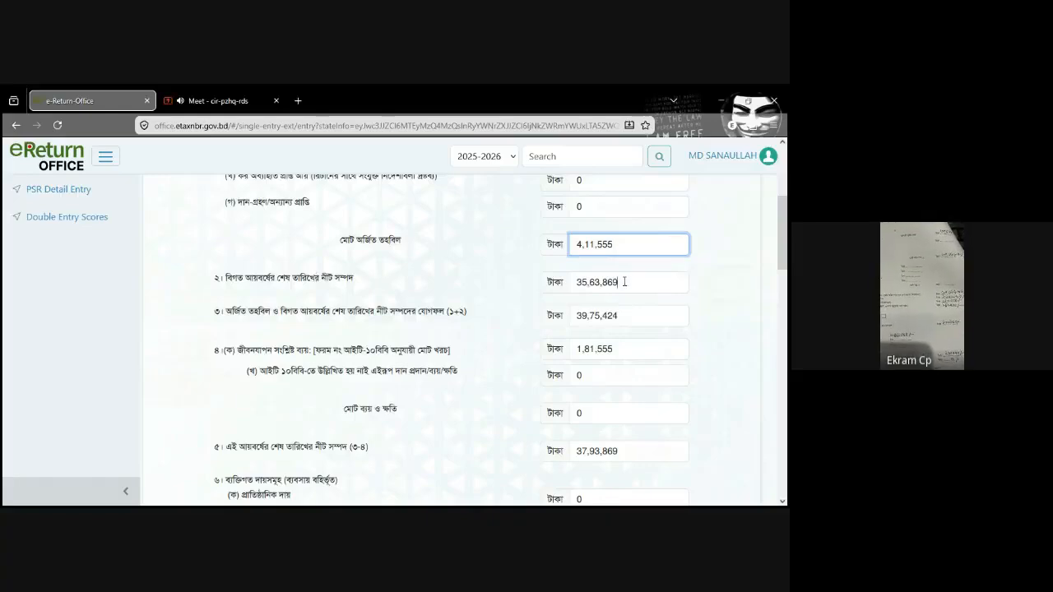
pyautogui.click(623, 244)
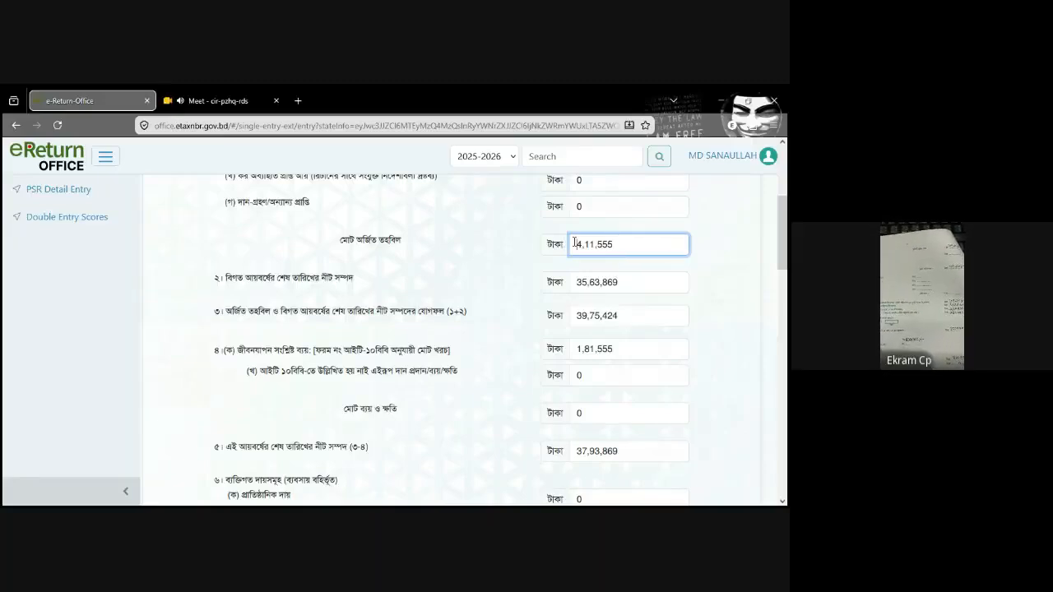
pyautogui.moveTo(575, 244); pyautogui.dragTo(662, 247)
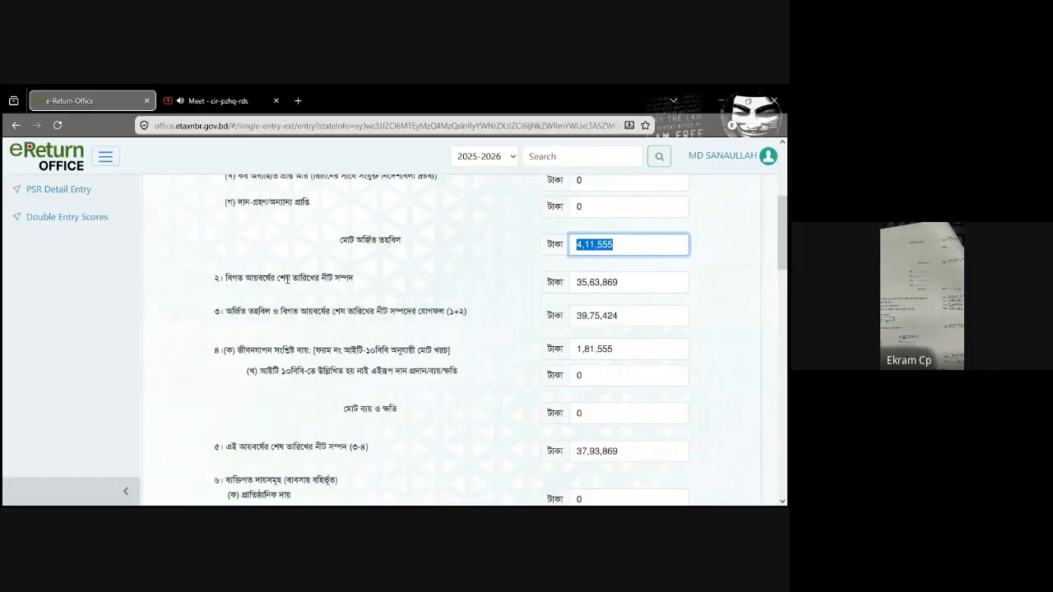
pyautogui.doubleClick(610, 286)
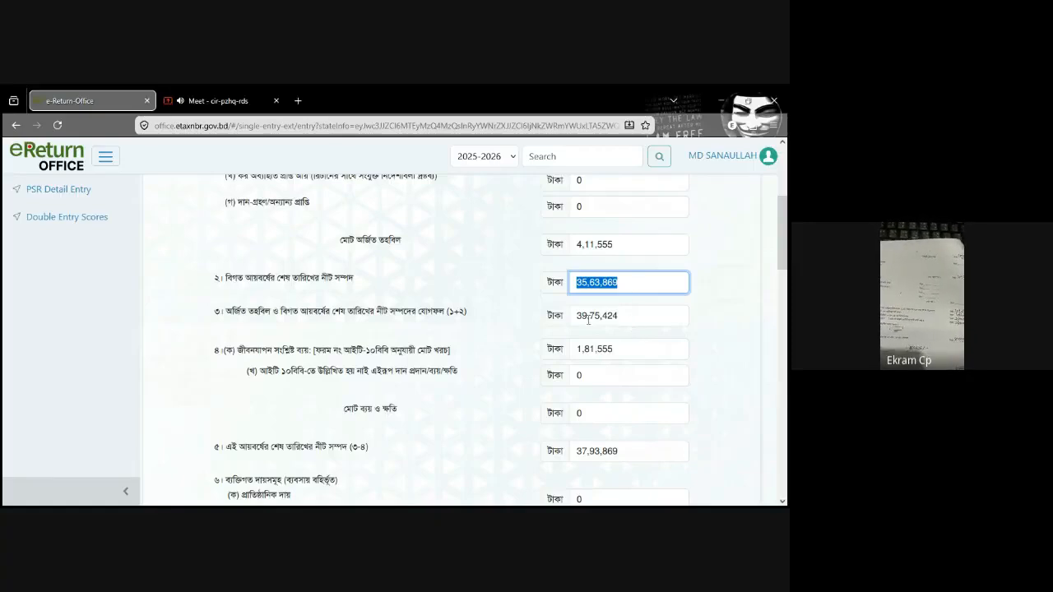
pyautogui.click(644, 310)
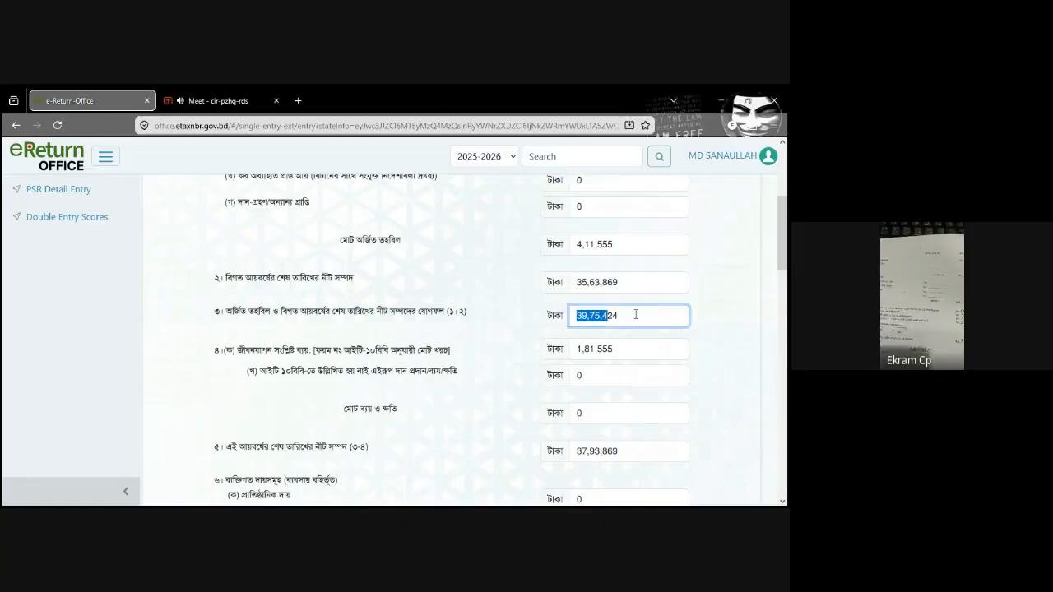
pyautogui.click(635, 314)
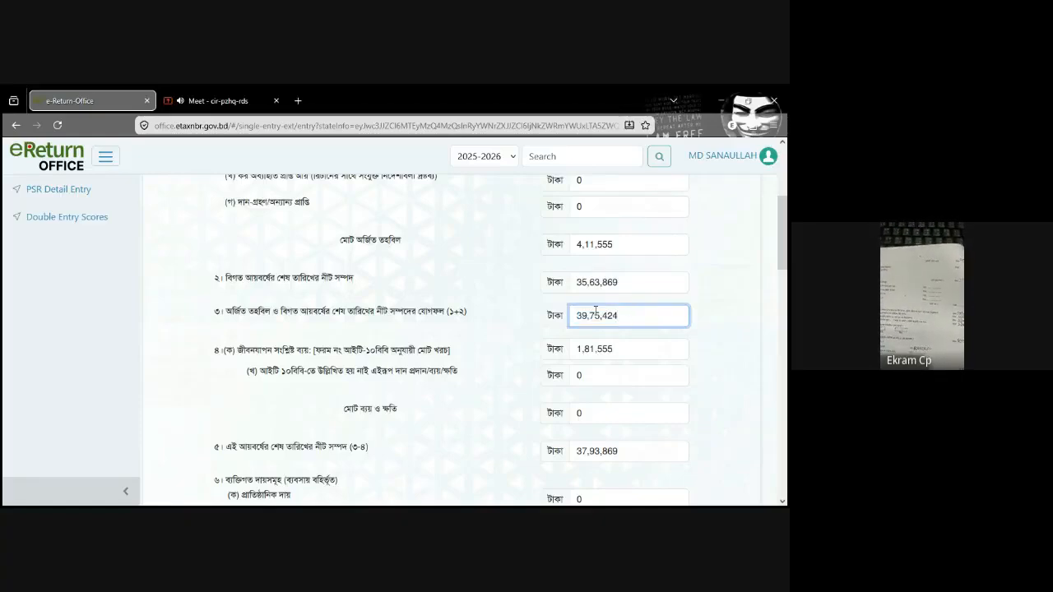
pyautogui.moveTo(786, 254); pyautogui.dragTo(787, 285)
pyautogui.moveTo(625, 307); pyautogui.dragTo(568, 317)
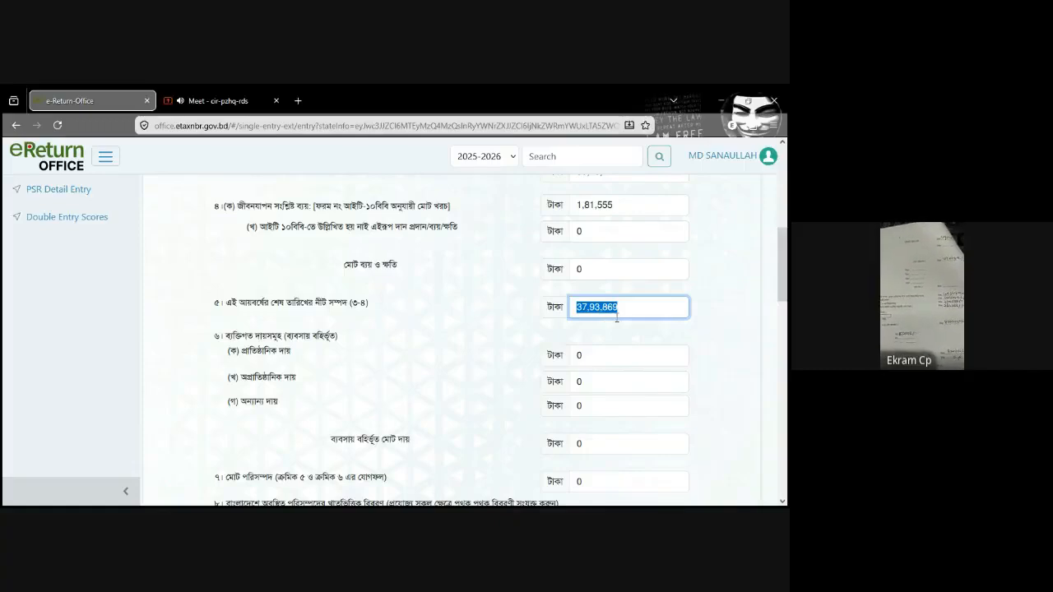
# Step: Examine the personal liability rows in section 6 and the row 5 net wealth that make up the row 7 total assets
pyautogui.scroll(-1, 787, 277)
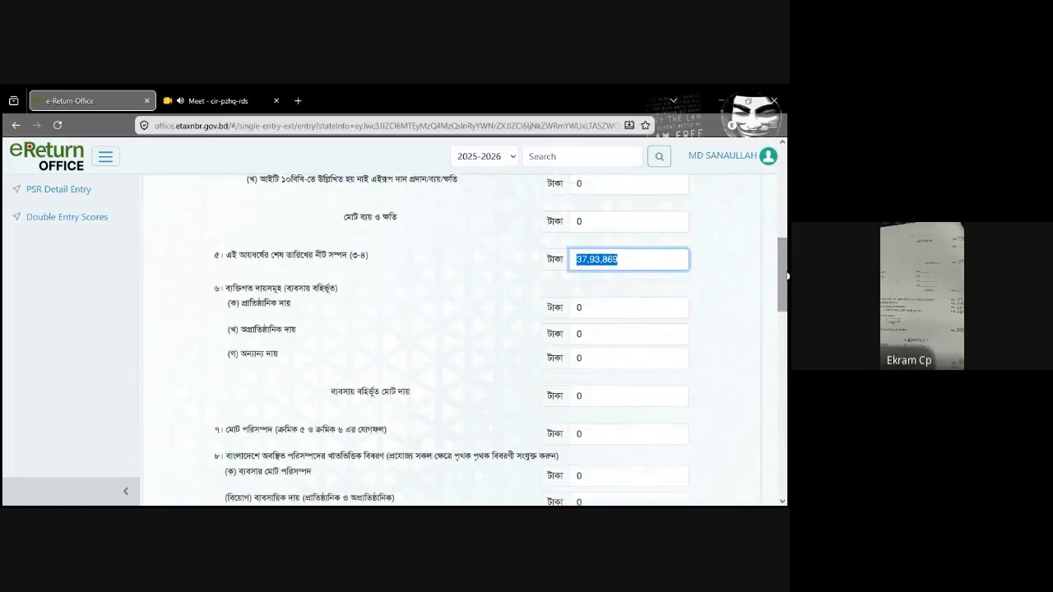
pyautogui.scroll(-2, 787, 276)
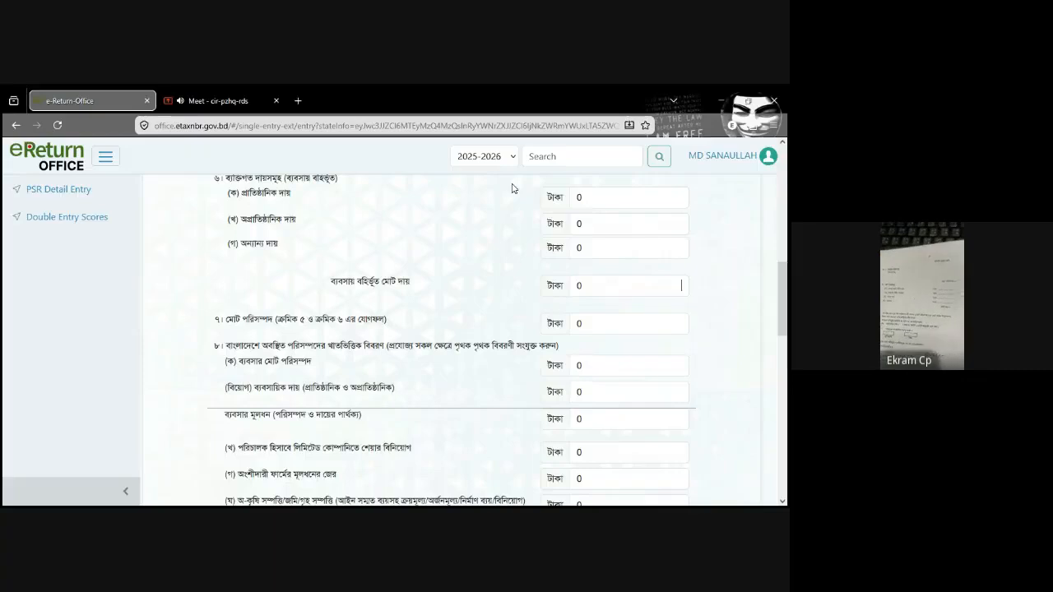
pyautogui.click(612, 248)
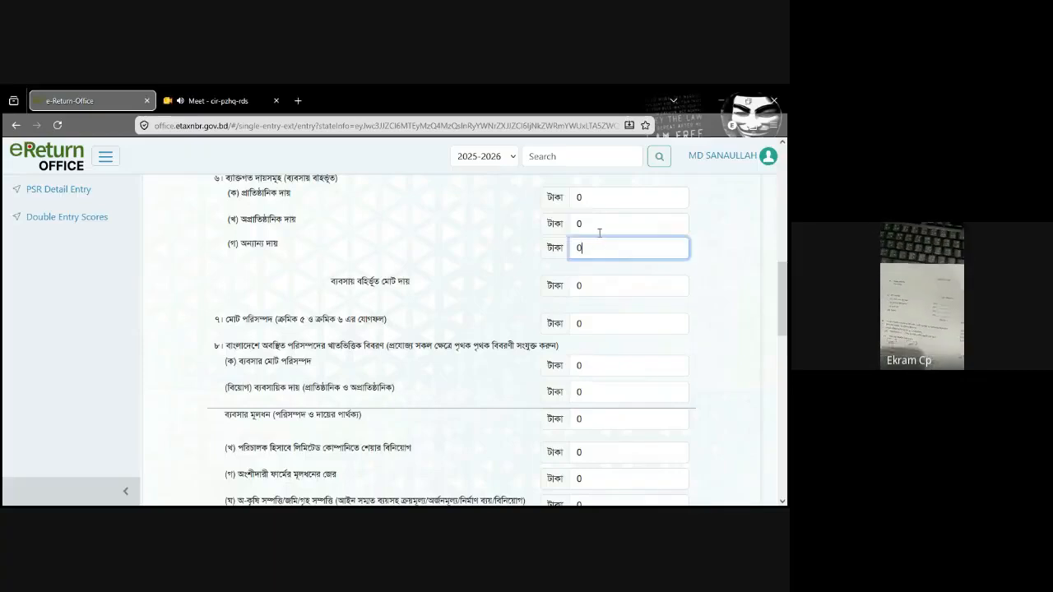
pyautogui.click(589, 220)
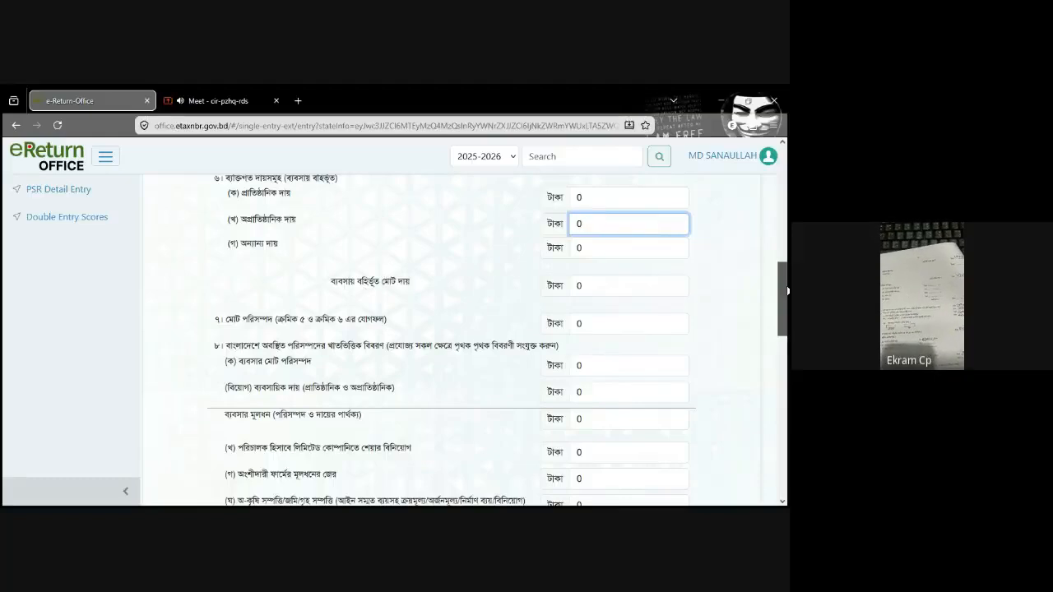
pyautogui.moveTo(784, 288); pyautogui.dragTo(785, 292)
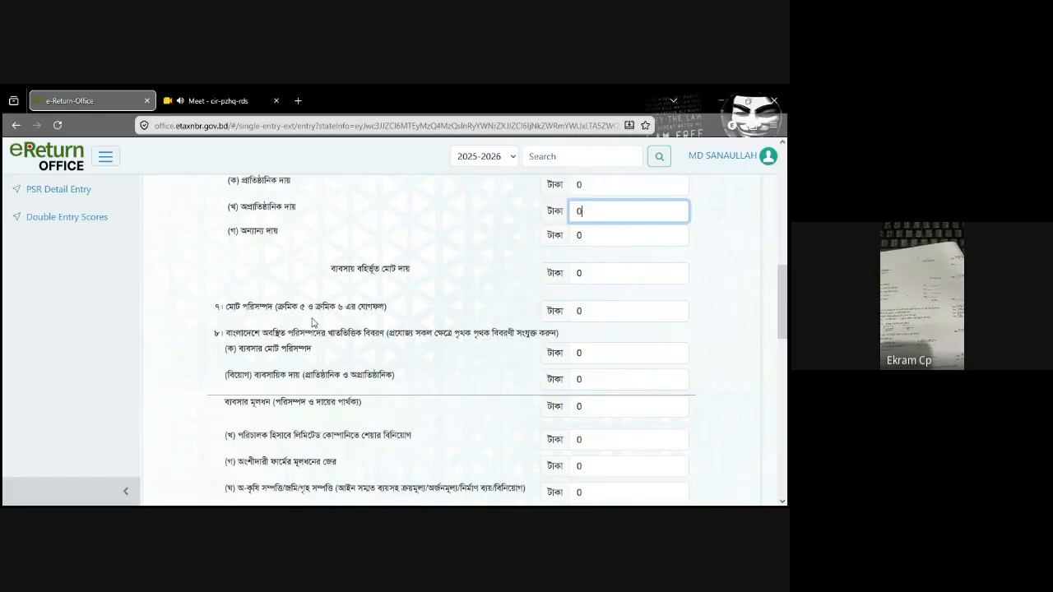
pyautogui.scroll(2, 518, 323)
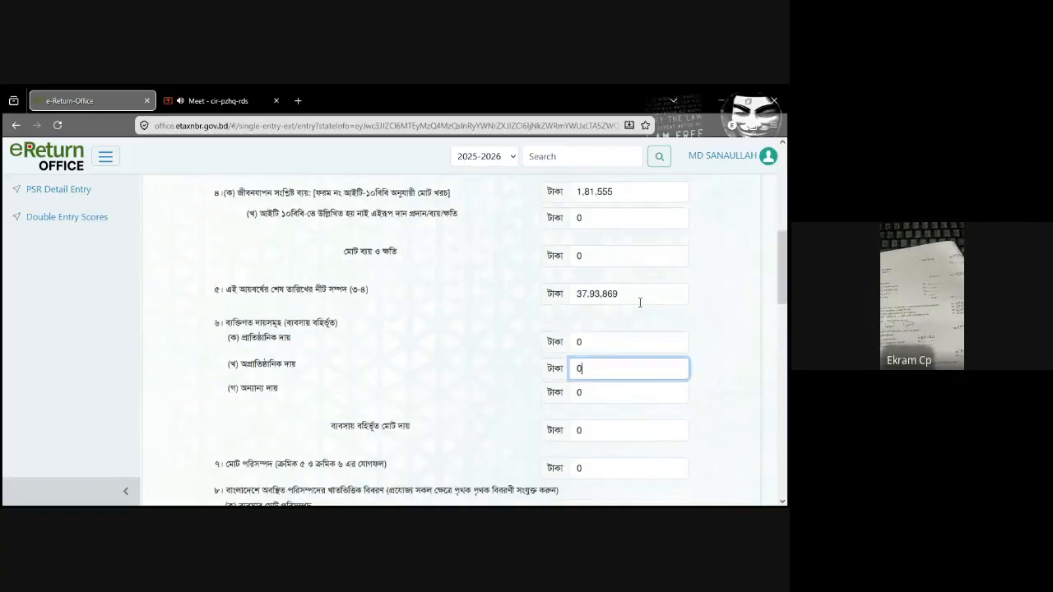
pyautogui.moveTo(630, 295); pyautogui.dragTo(557, 295)
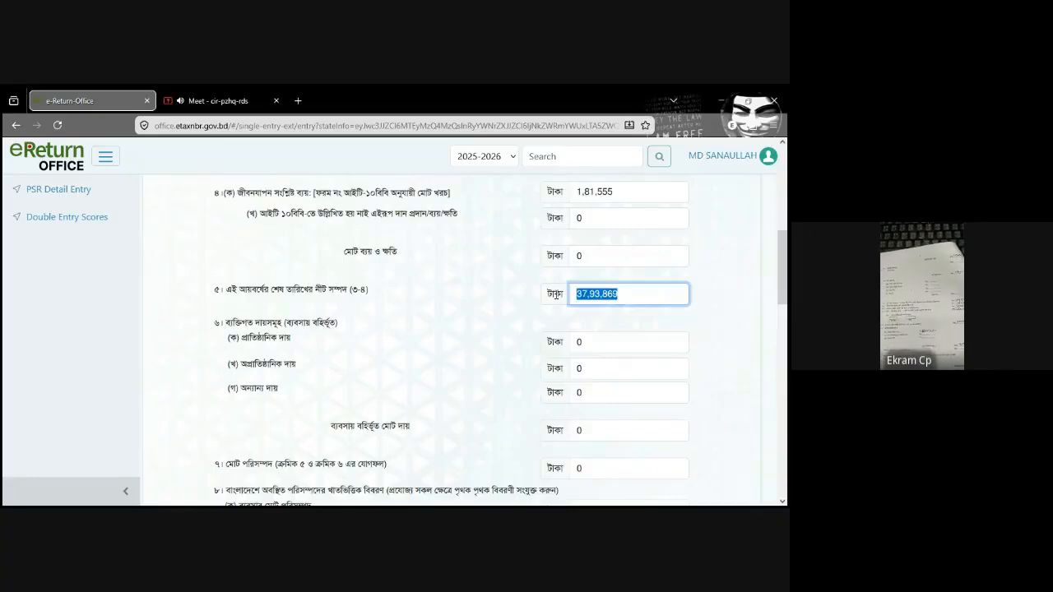
pyautogui.scroll(-1, 265, 392)
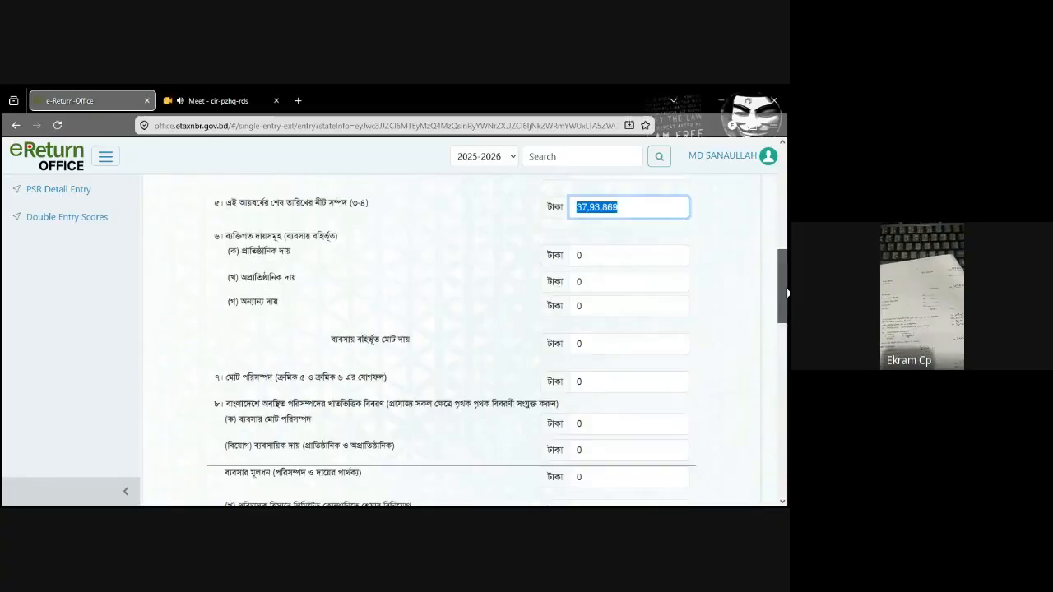
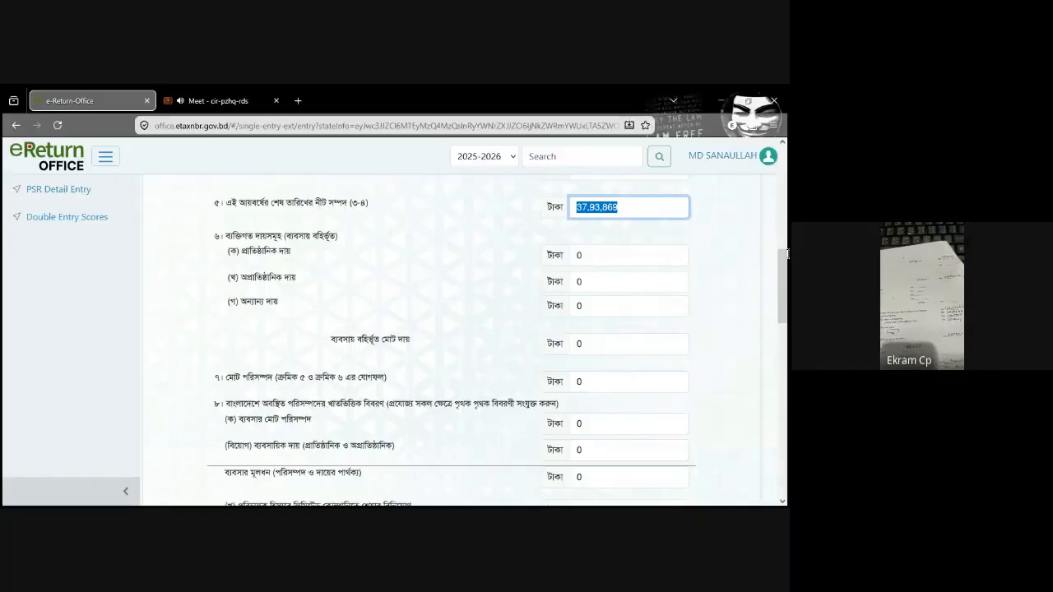
# Step: Copy the row 5 net wealth of 37,93,869 into row 7, total assets (মোট পরিসম্পদ), of the Assets Summary
pyautogui.scroll(-1, 787, 285)
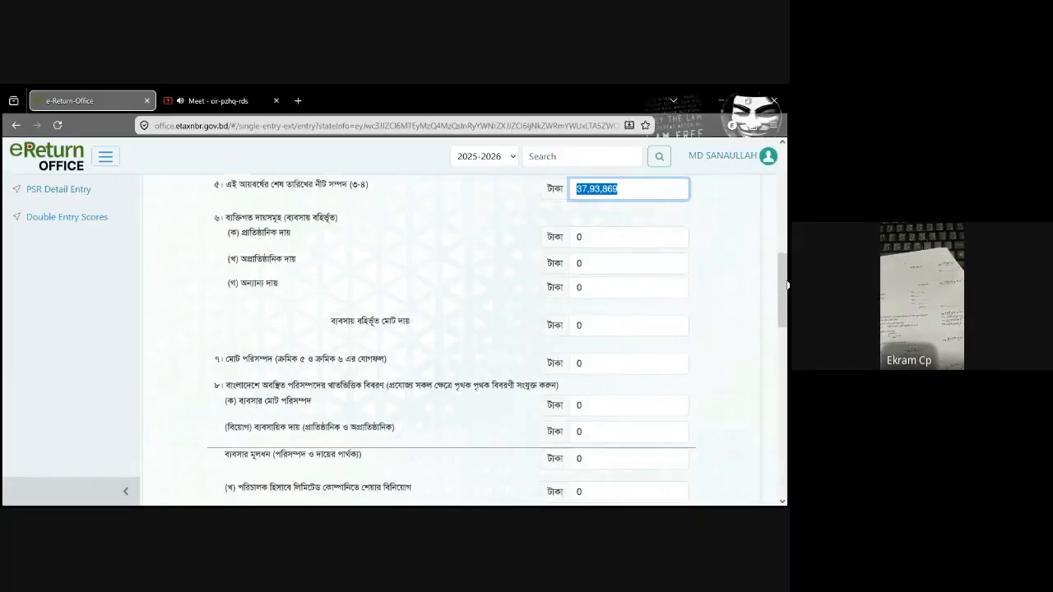
pyautogui.moveTo(786, 284); pyautogui.dragTo(787, 315)
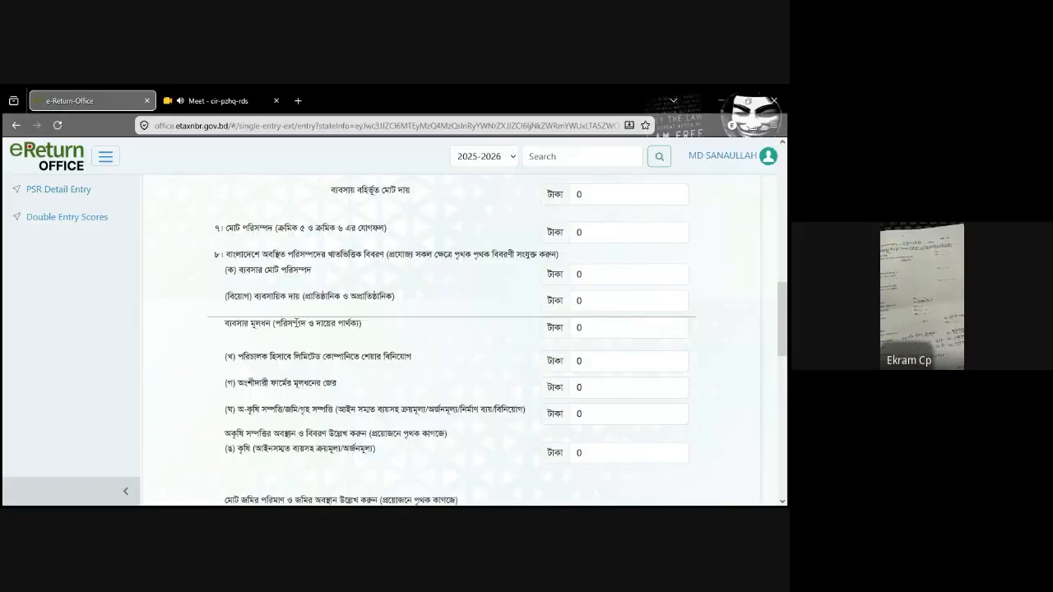
pyautogui.tripleClick(260, 324)
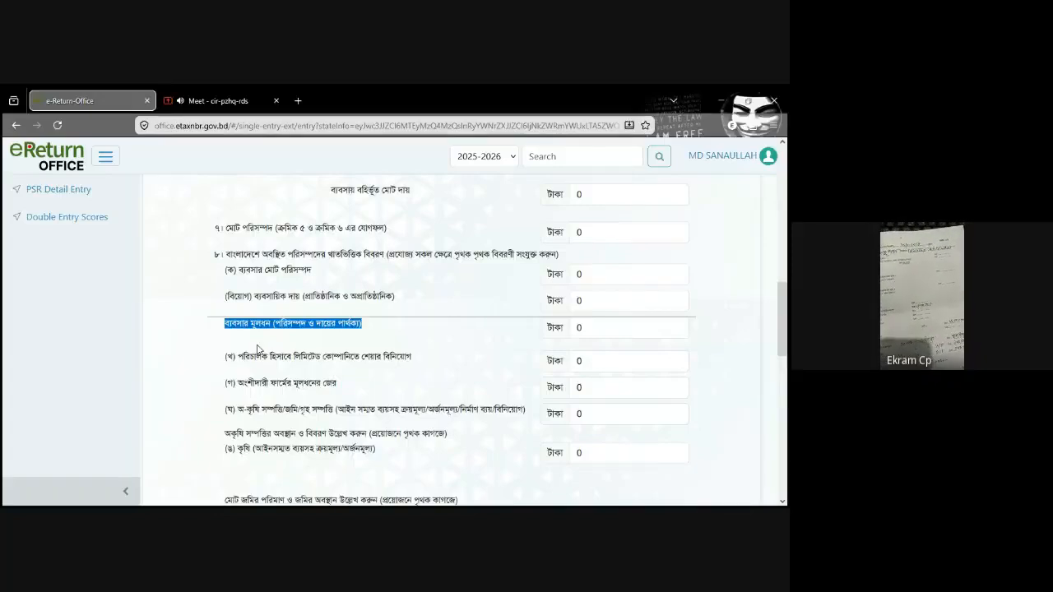
pyautogui.click(590, 326)
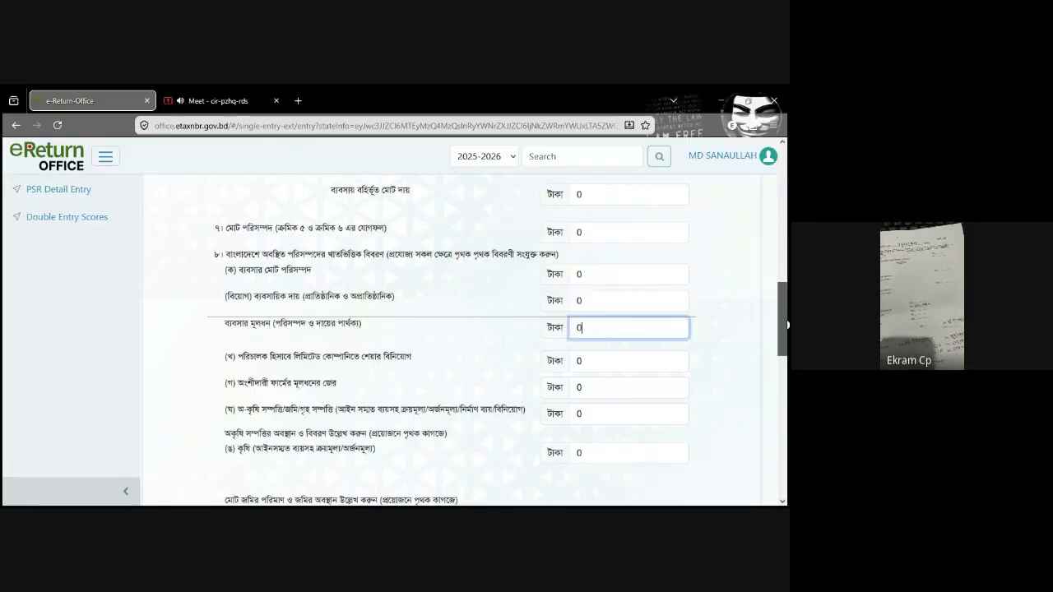
pyautogui.moveTo(787, 325); pyautogui.dragTo(787, 274)
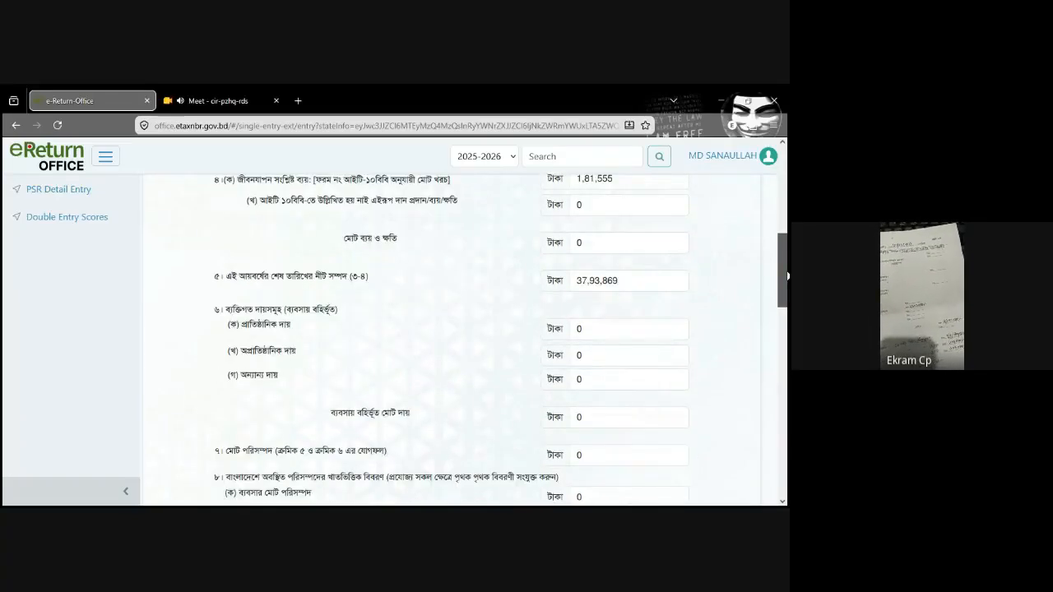
pyautogui.click(637, 280)
pyautogui.doubleClick(574, 285)
pyautogui.hotkey('ctrl', 'c')
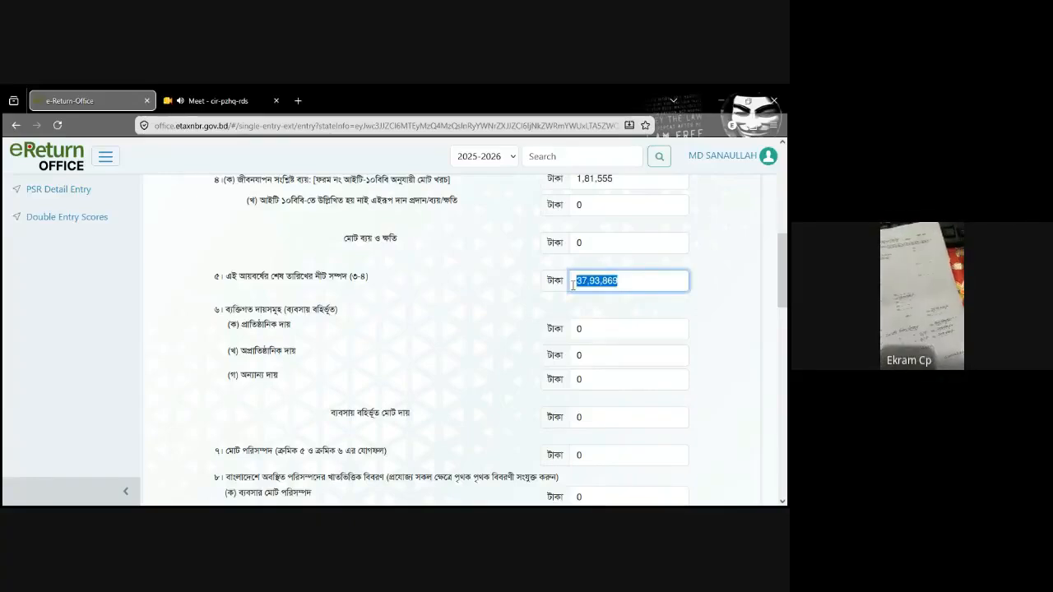
pyautogui.click(626, 458)
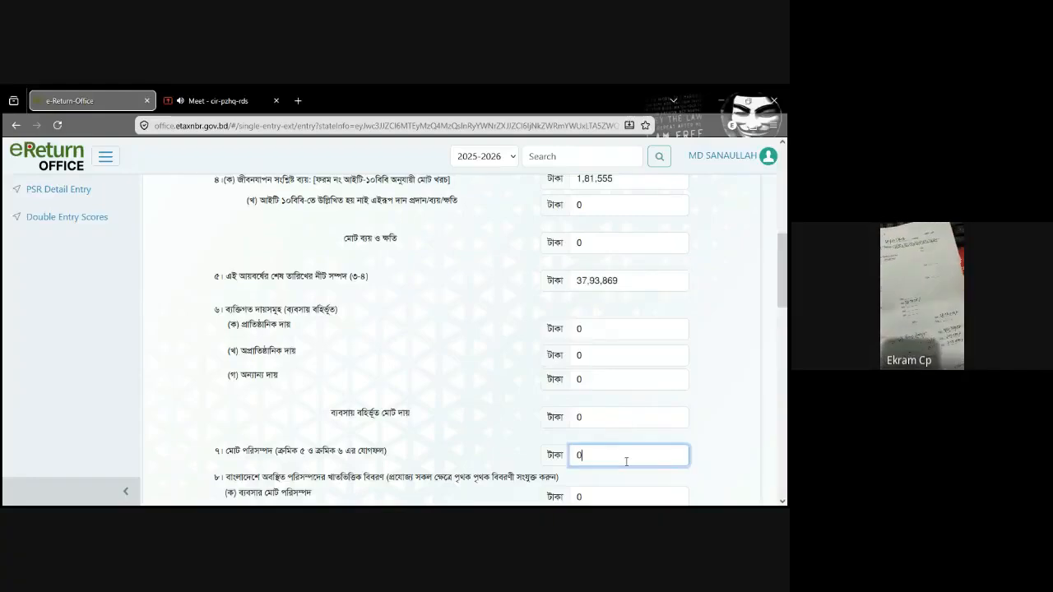
pyautogui.hotkey('ctrl', 'v')
# Step: Enter 24,00,000 for savings certificates/deposit pension scheme (সঞ্চয়পত্র/ডিপোজিট পেনশন স্কিম) under the financial assets in section 8(চ)
pyautogui.moveTo(786, 281); pyautogui.dragTo(787, 343)
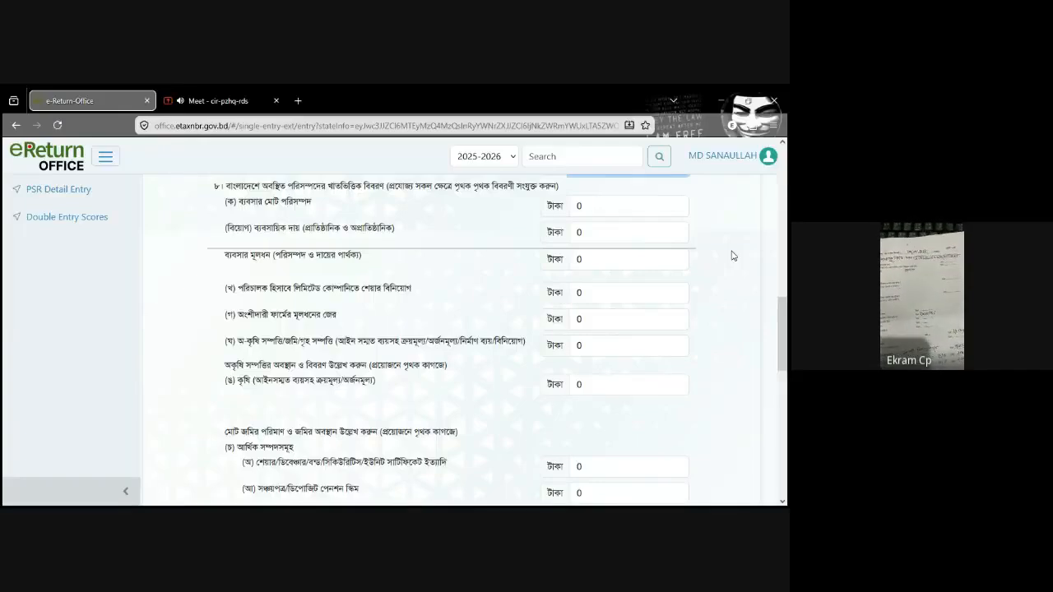
pyautogui.click(616, 262)
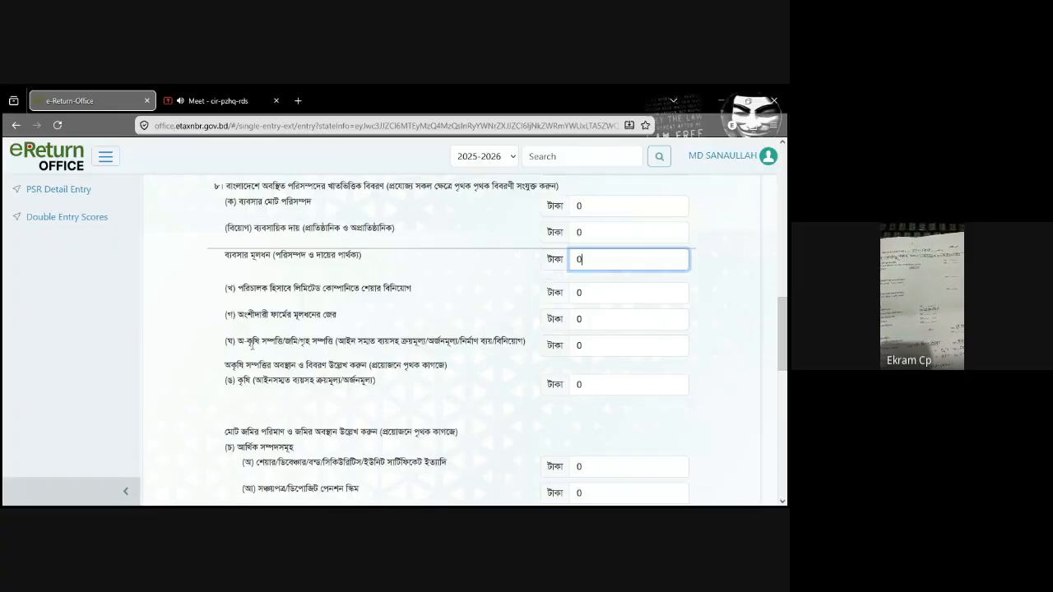
pyautogui.moveTo(235, 341); pyautogui.dragTo(339, 342)
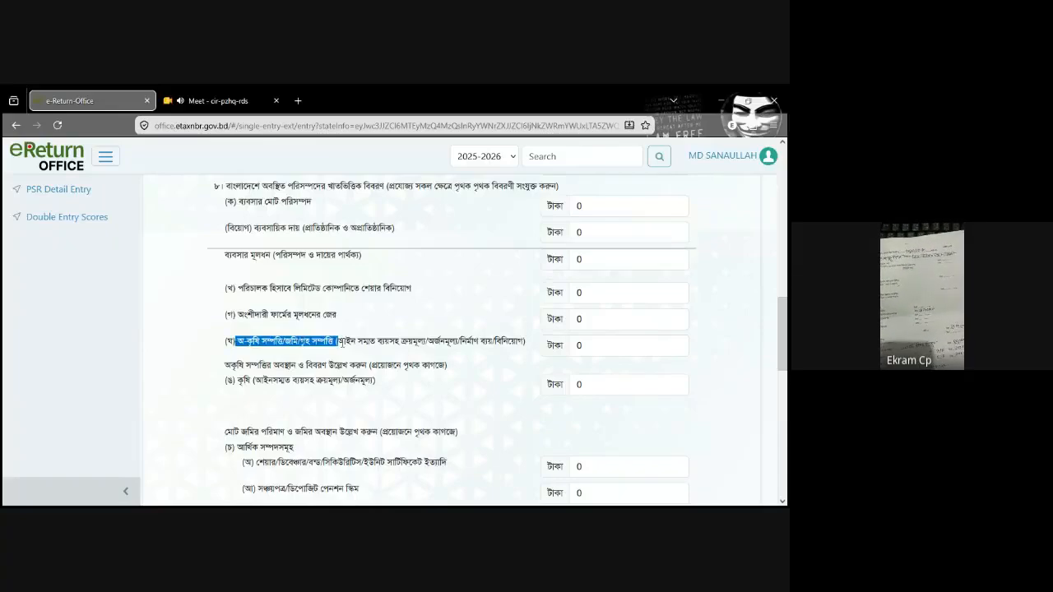
pyautogui.moveTo(235, 382); pyautogui.dragTo(372, 385)
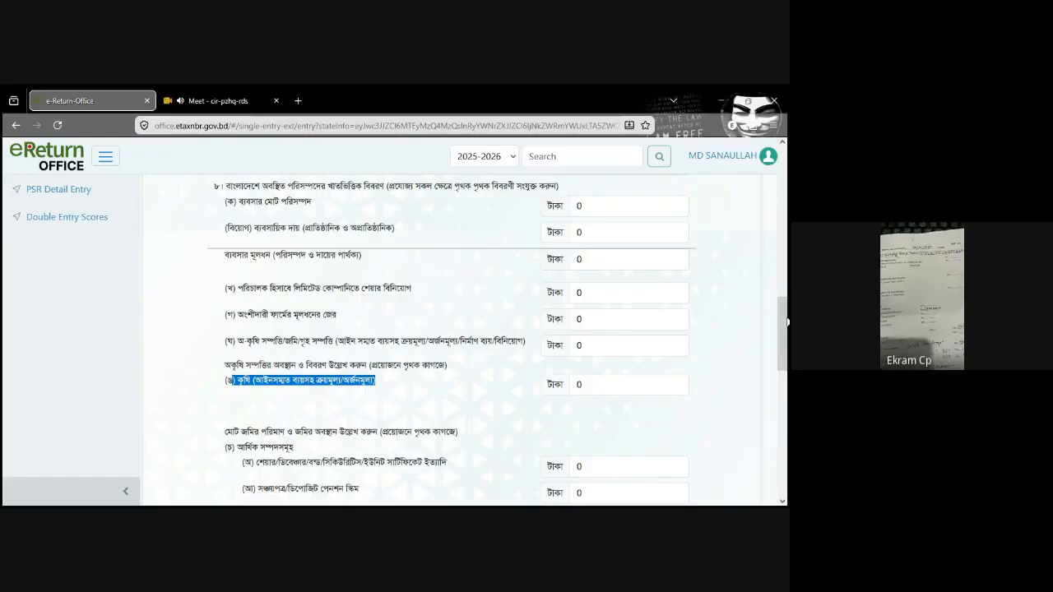
pyautogui.scroll(-3, 788, 323)
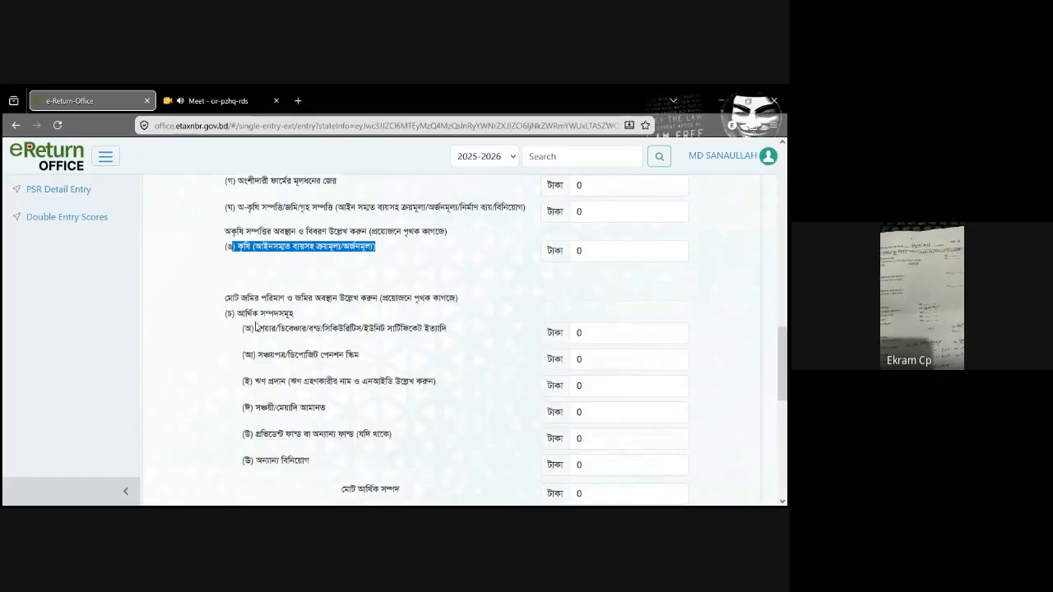
pyautogui.scroll(-1, 787, 349)
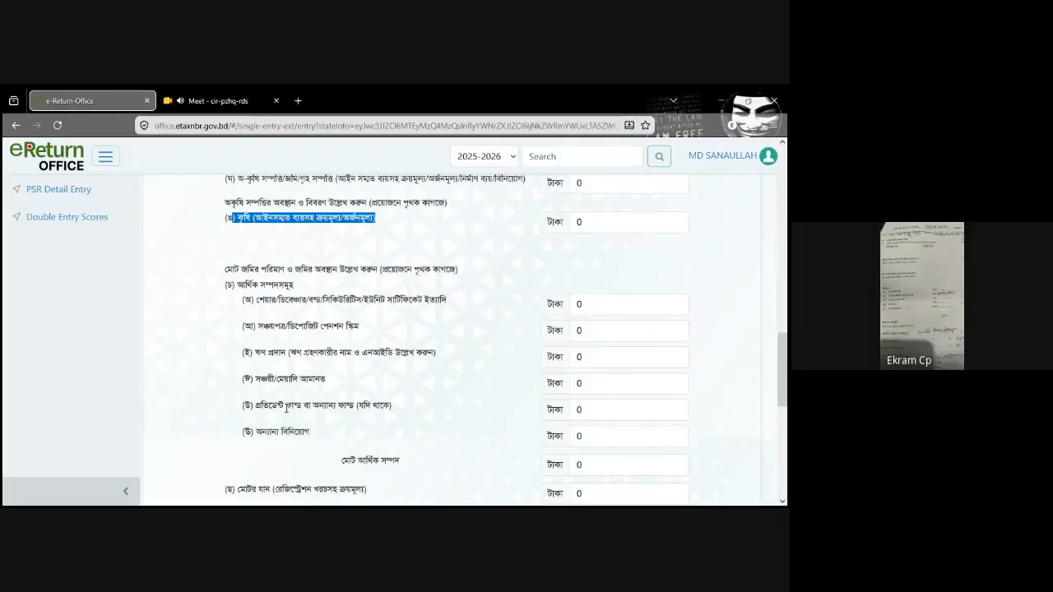
pyautogui.click(592, 333)
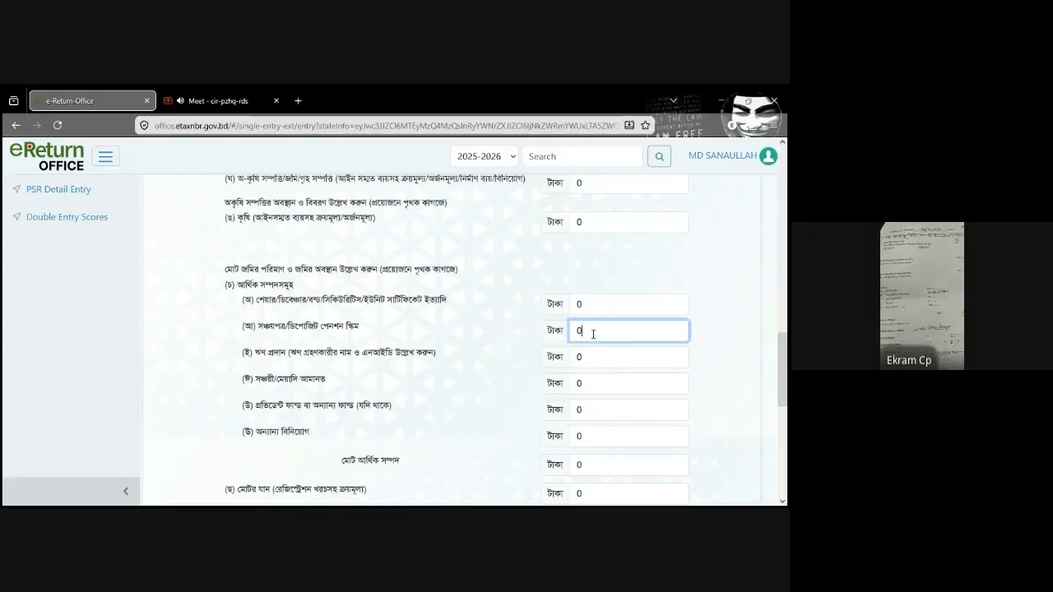
pyautogui.press('BackSpace')
pyautogui.write('24,00,0')
pyautogui.write('0')
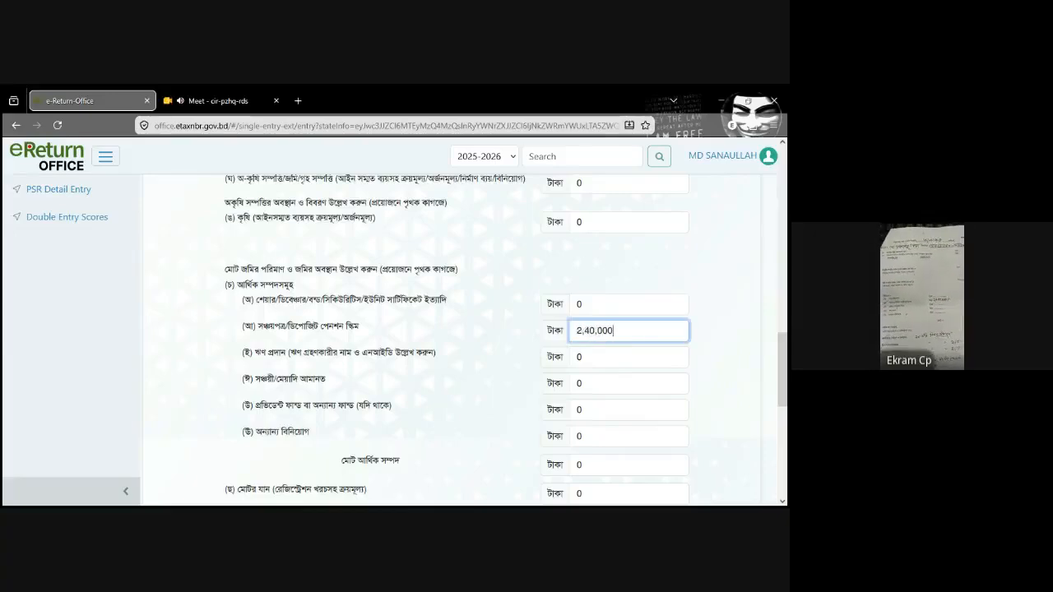
pyautogui.write('0')
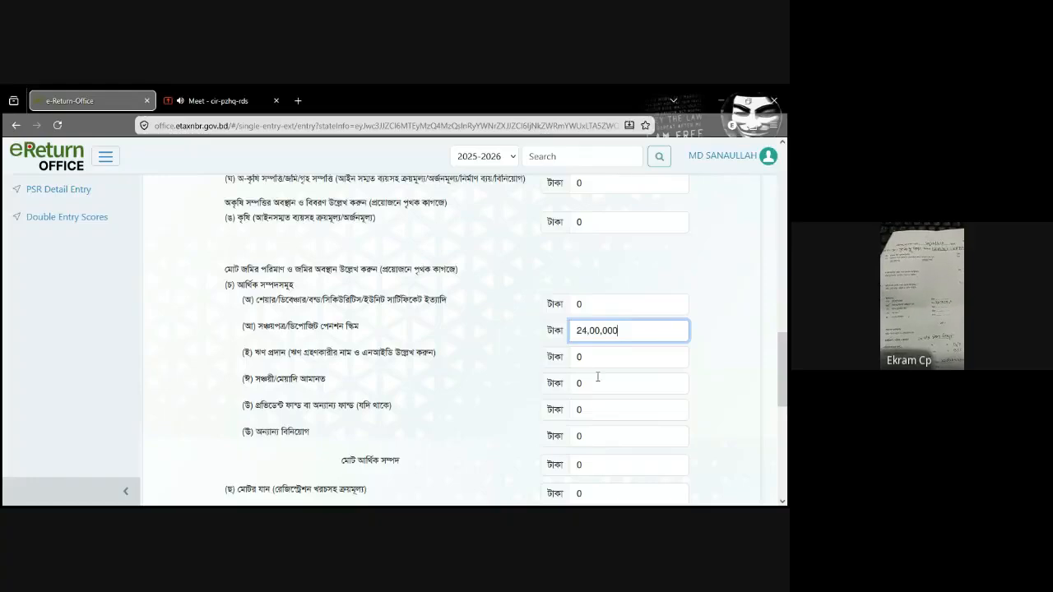
# Step: Enter 2,00,000 for furniture and electronic goods in section 8(ঝ) of the Assets Summary
pyautogui.scroll(-3, 787, 359)
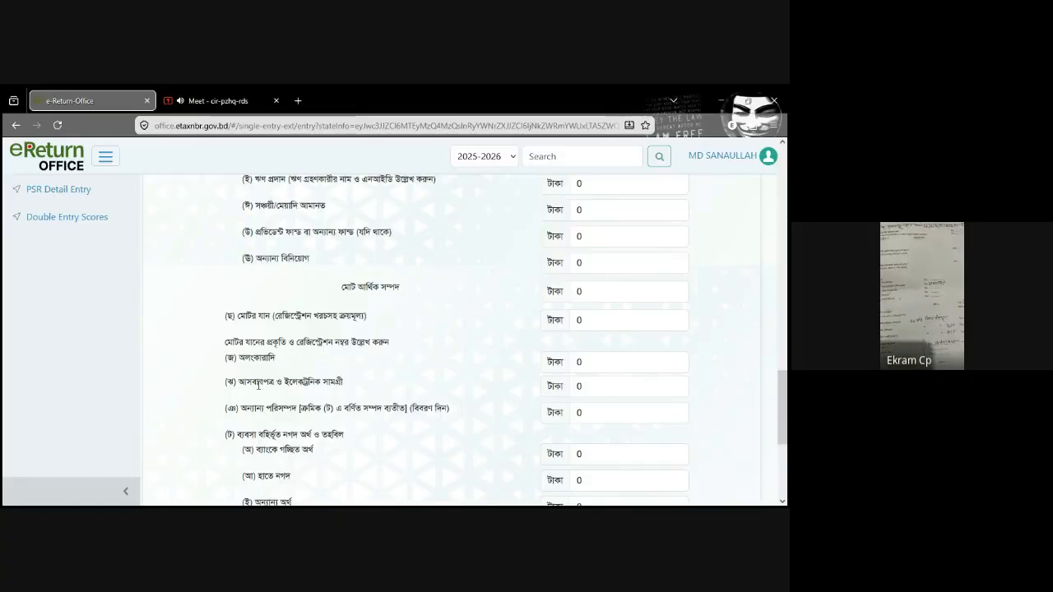
pyautogui.click(599, 389)
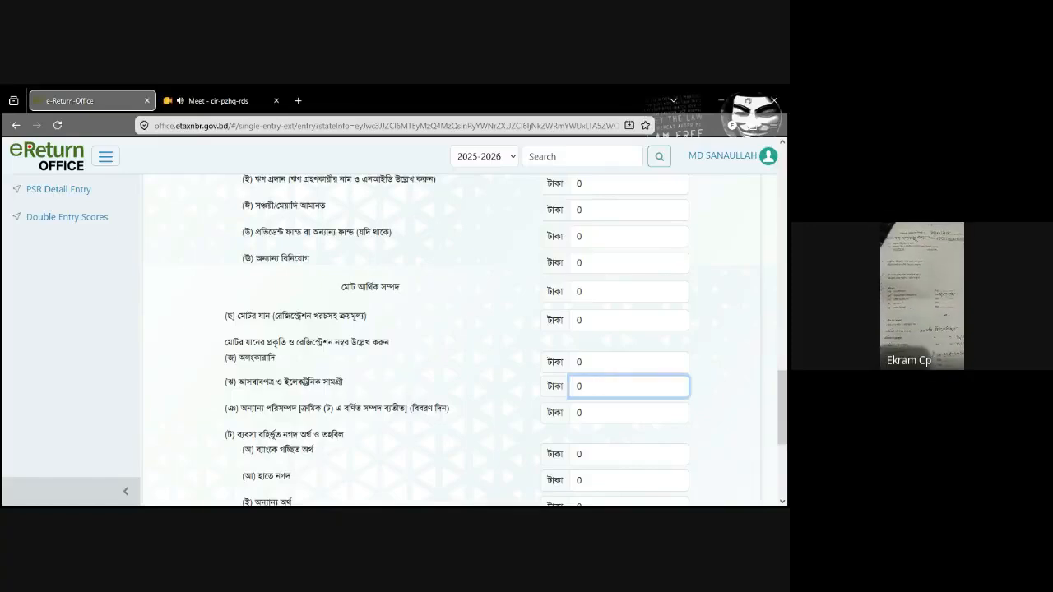
pyautogui.write('200000')
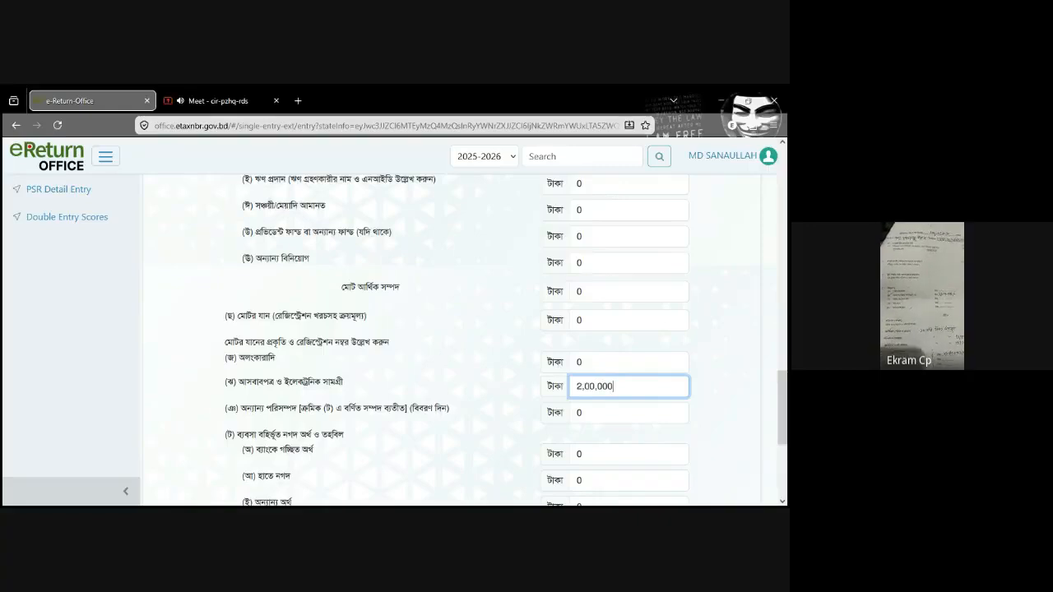
# Step: Enter 11,93,869 as cash in hand (হাতে নগদ) under the non-business cash and funds in section 8(ট)
pyautogui.scroll(-1, 786, 397)
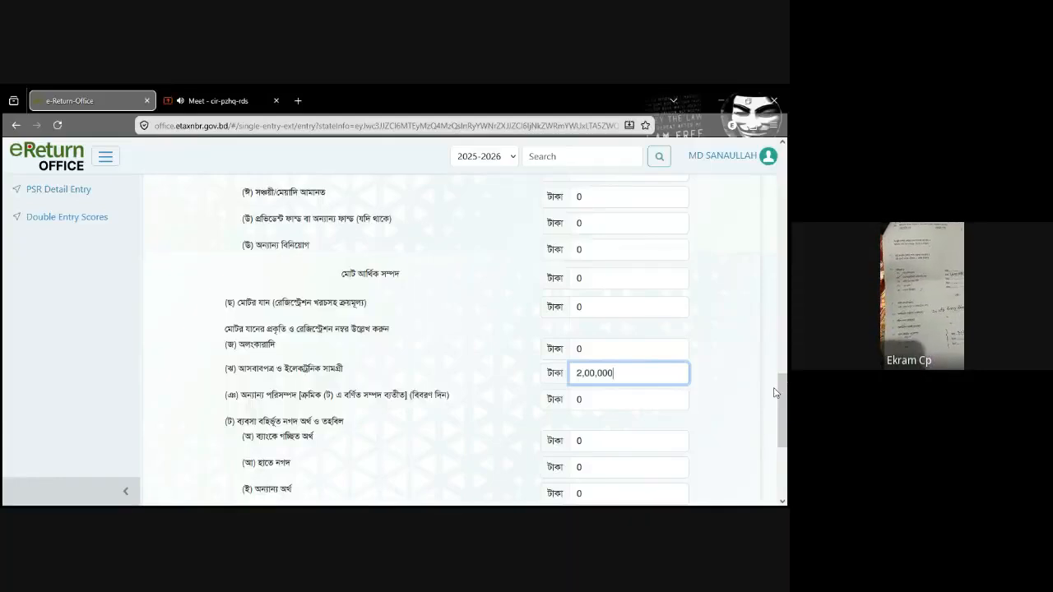
pyautogui.scroll(-1, 602, 411)
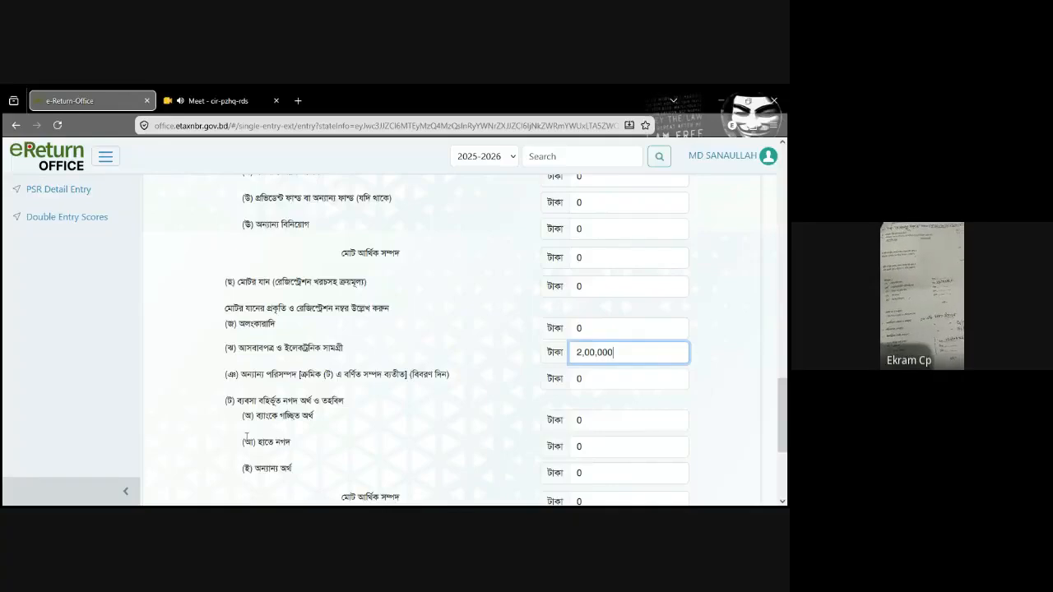
pyautogui.scroll(-1, 788, 400)
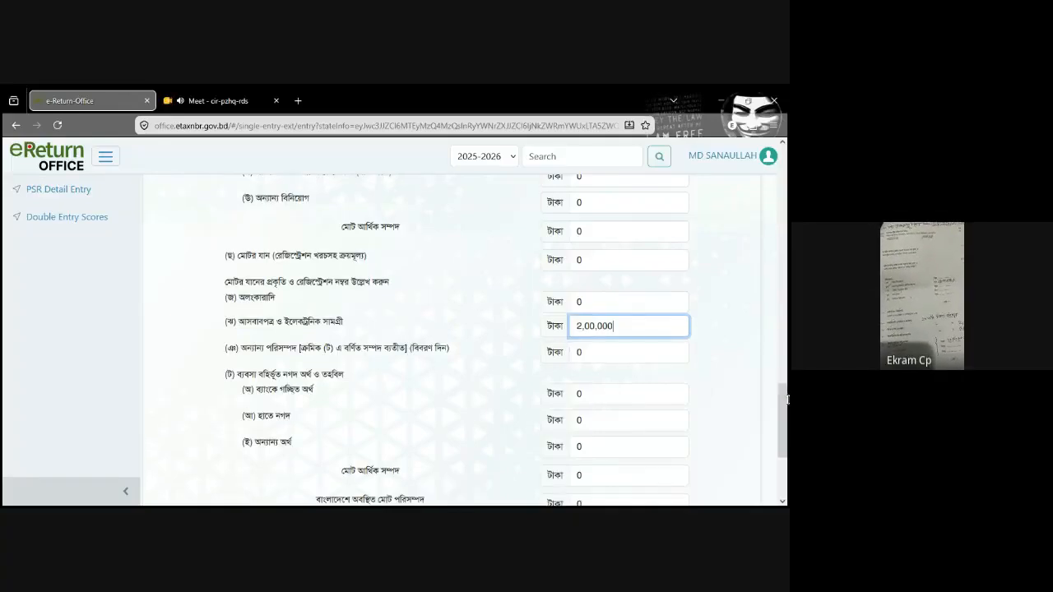
pyautogui.click(622, 421)
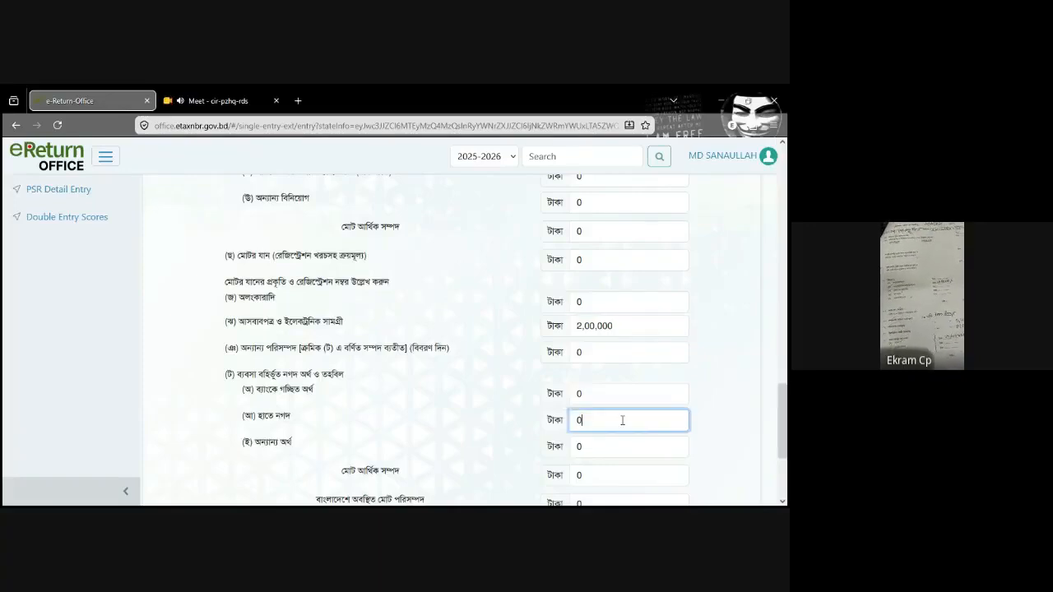
pyautogui.write('11,93,')
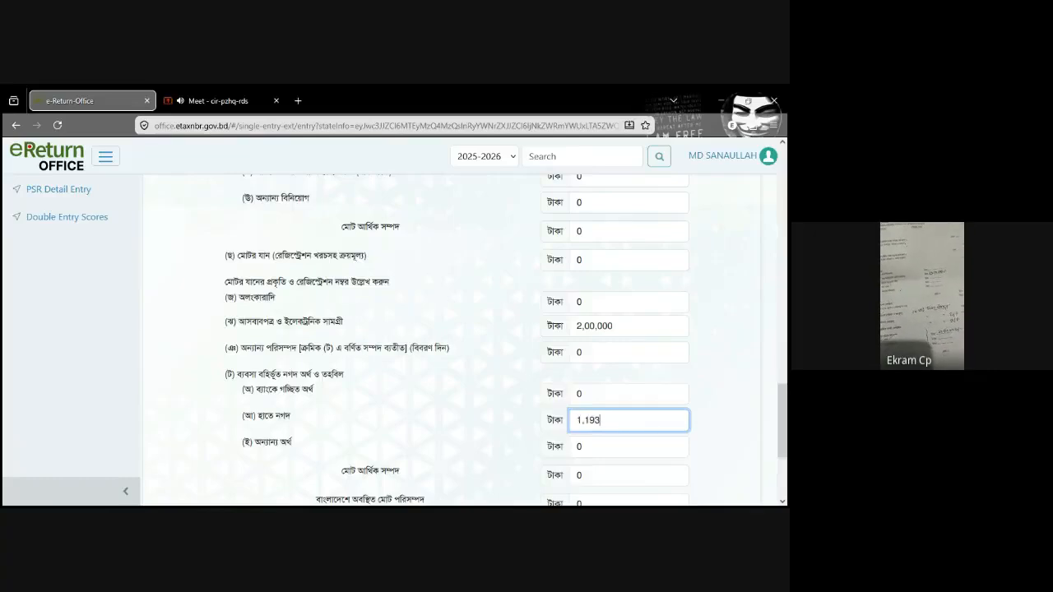
pyautogui.write('869')
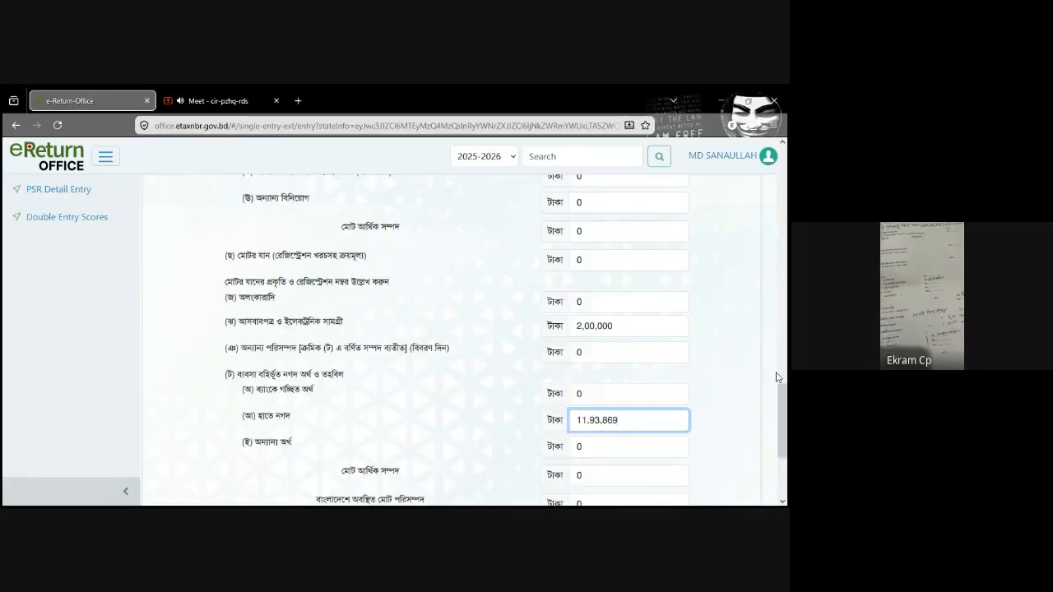
# Step: Check the closing rows of the Assets Summary, save the draft and proceed to the Living Expenditure statement
pyautogui.moveTo(786, 406); pyautogui.dragTo(785, 457)
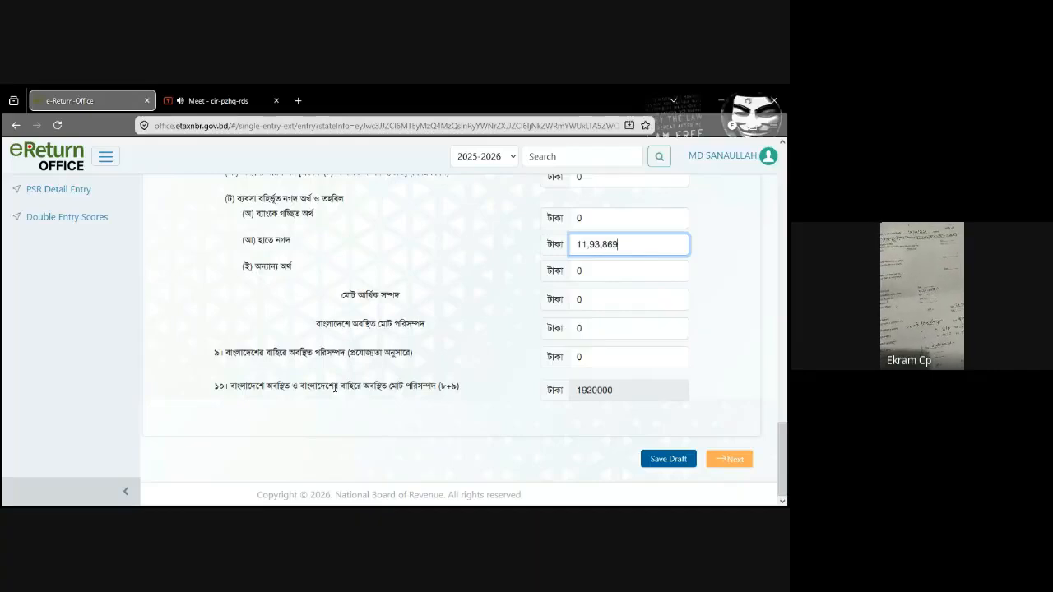
pyautogui.moveTo(783, 453); pyautogui.dragTo(784, 415)
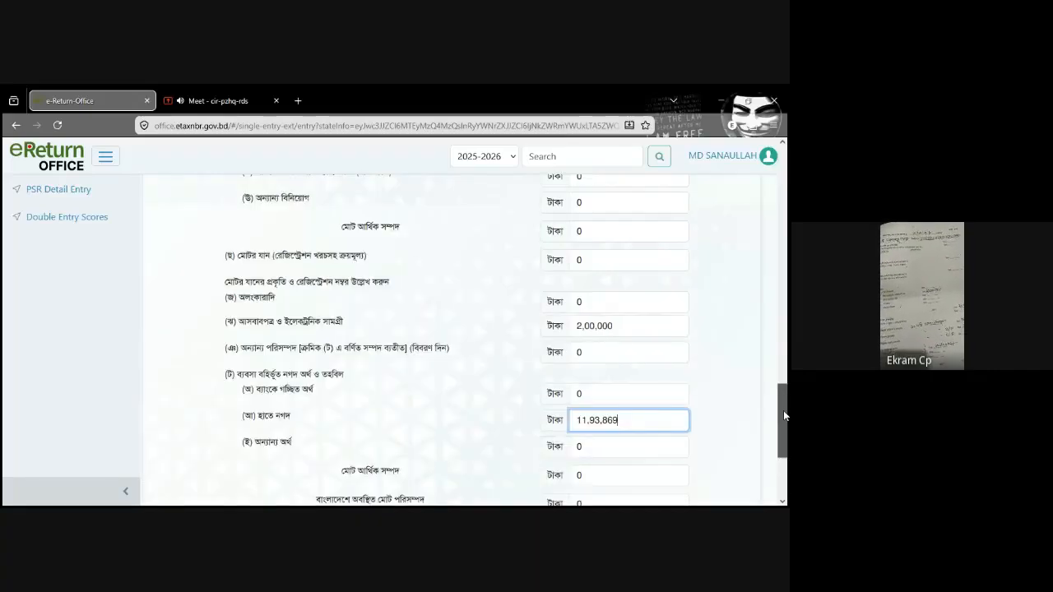
pyautogui.moveTo(784, 416); pyautogui.dragTo(787, 434)
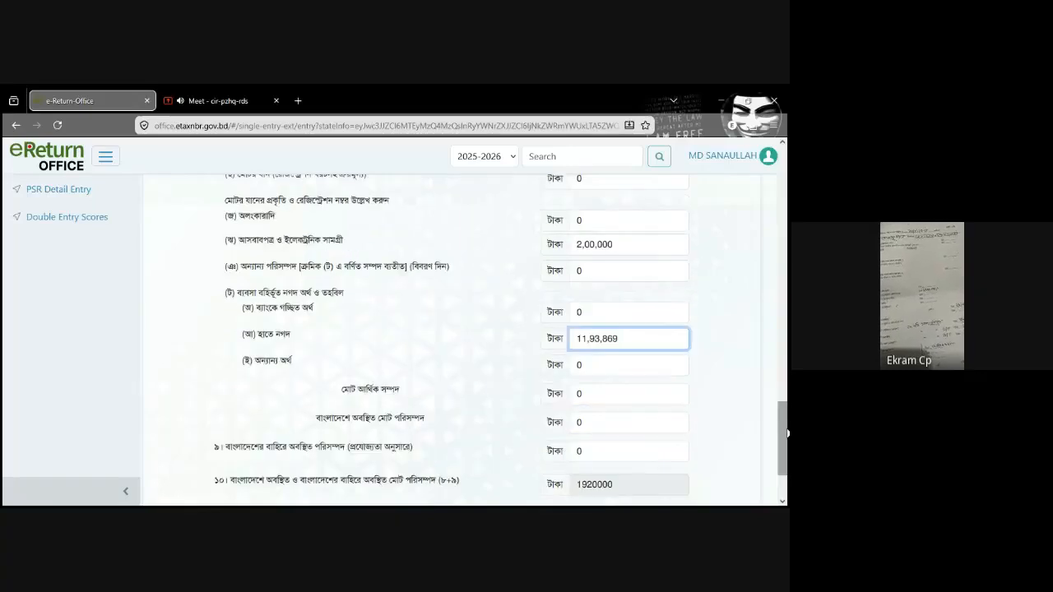
pyautogui.scroll(-2, 726, 470)
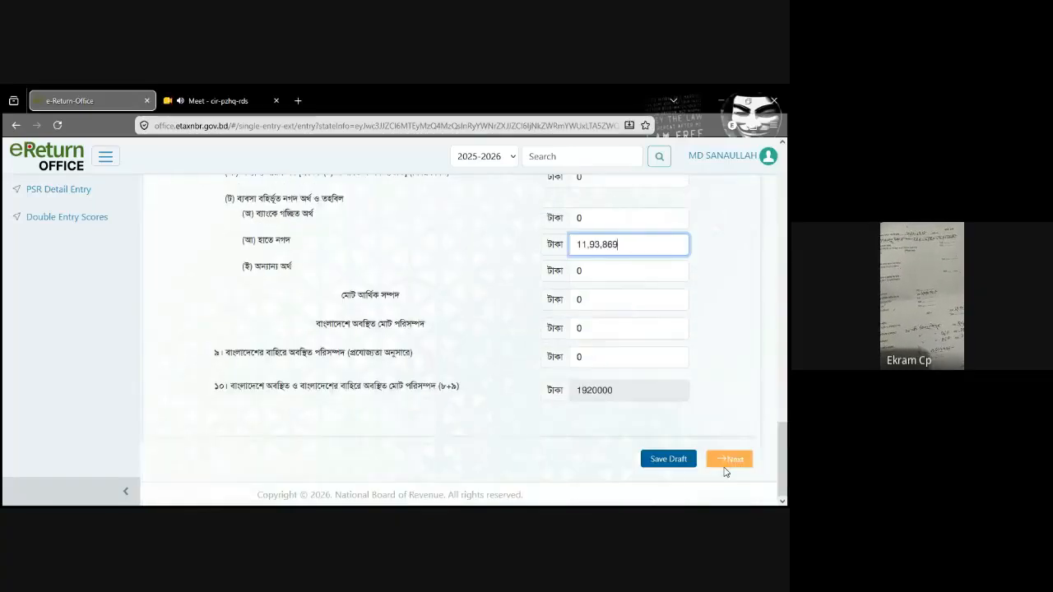
pyautogui.click(677, 461)
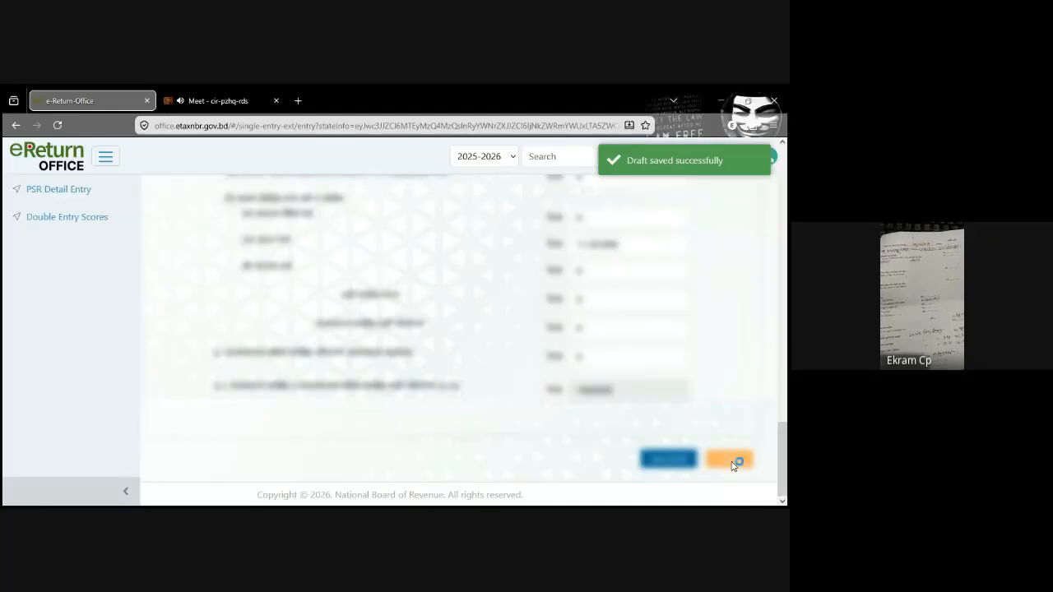
pyautogui.click(733, 462)
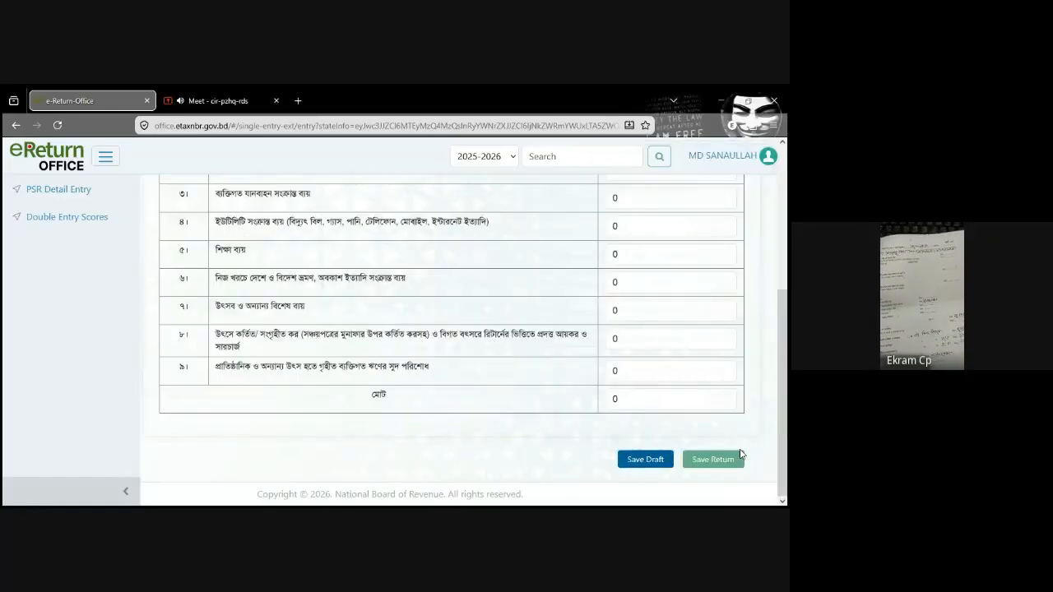
# Step: Enter 1,81,555 as the total (মোট) of the Living Expenditure statement and save the draft
pyautogui.moveTo(787, 412); pyautogui.dragTo(786, 275)
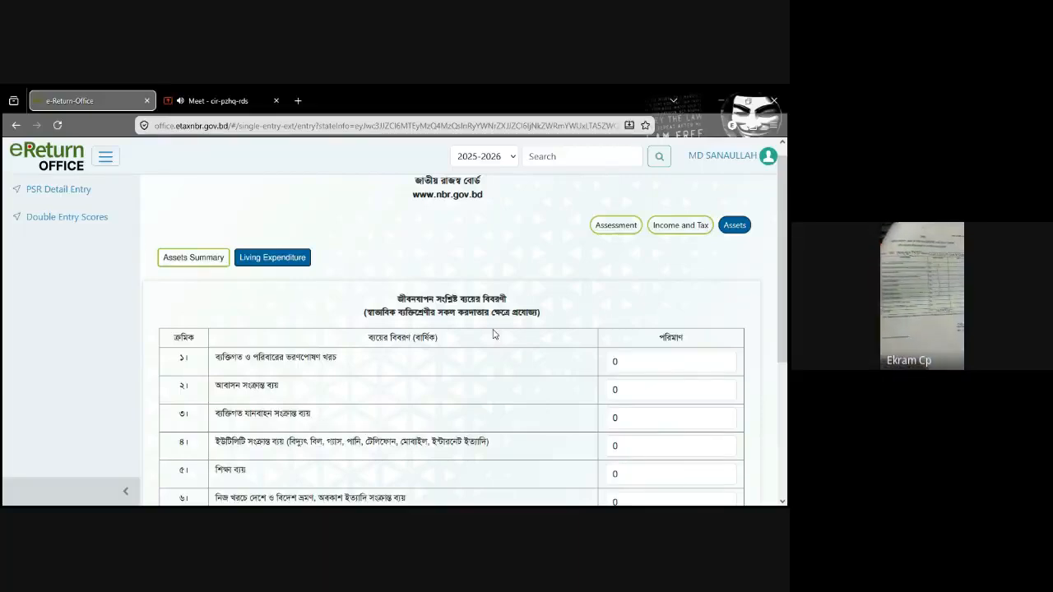
pyautogui.scroll(-3, 564, 352)
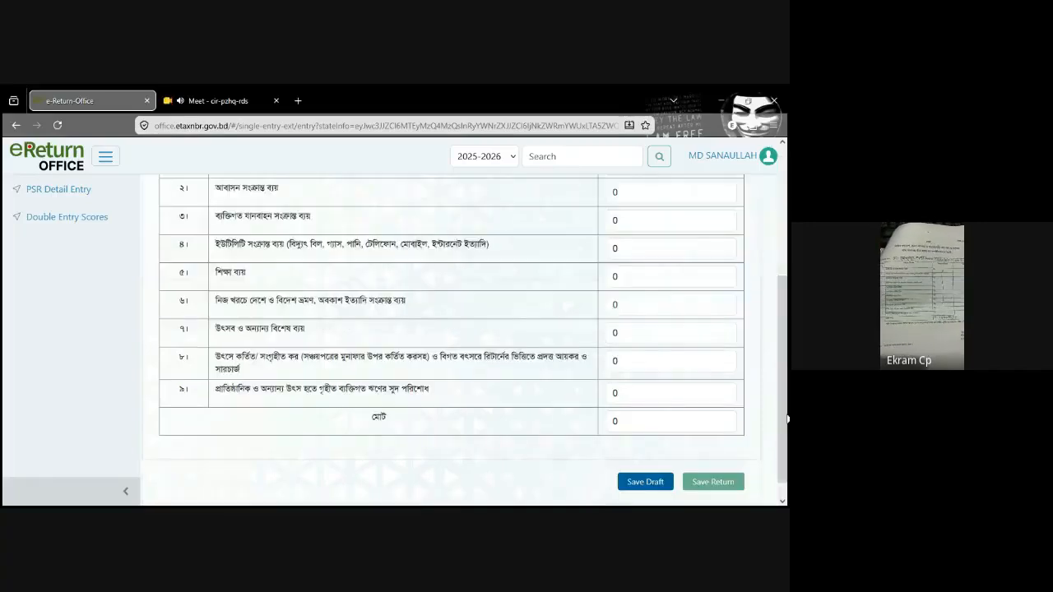
pyautogui.click(650, 334)
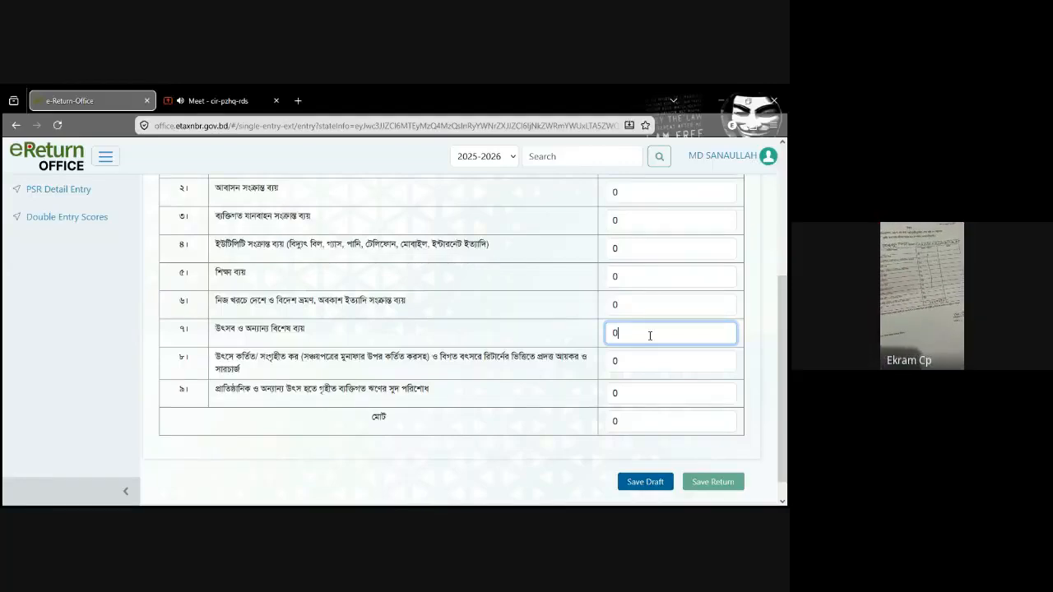
pyautogui.click(646, 421)
pyautogui.press('BackSpace')
pyautogui.write('1')
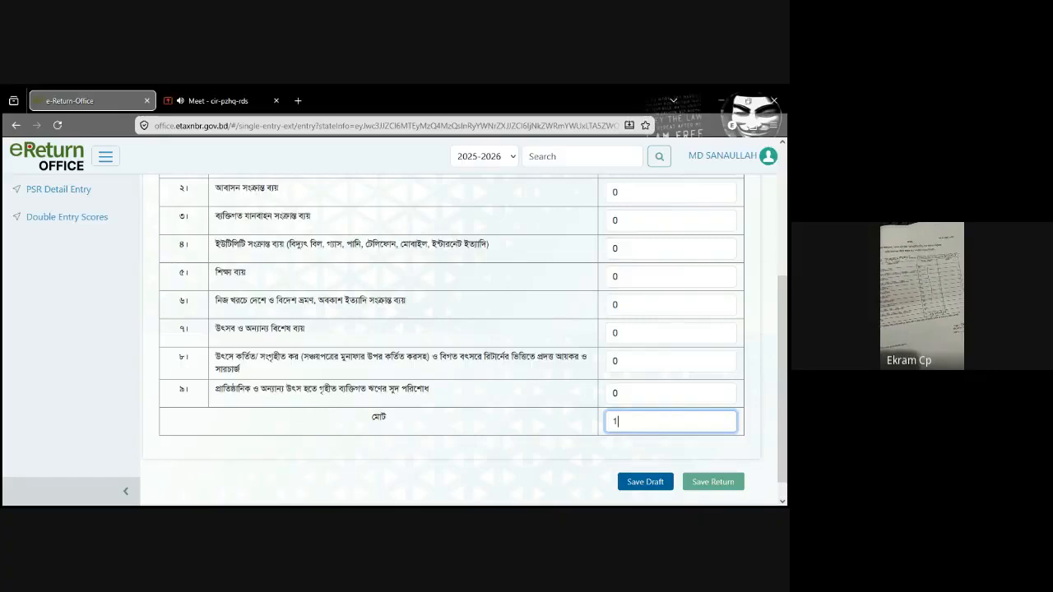
pyautogui.write(',81,555')
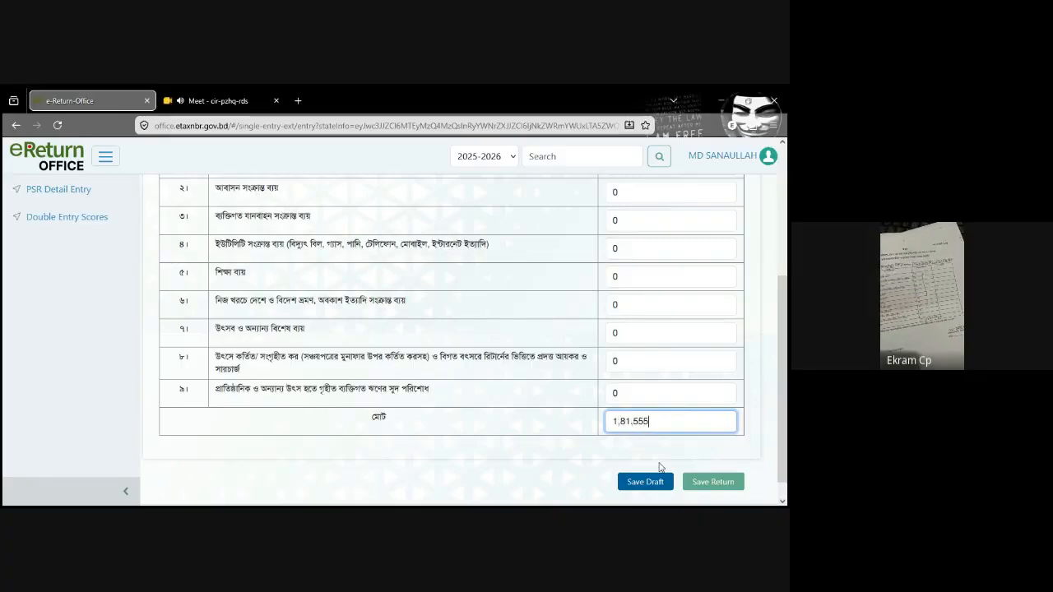
pyautogui.click(649, 482)
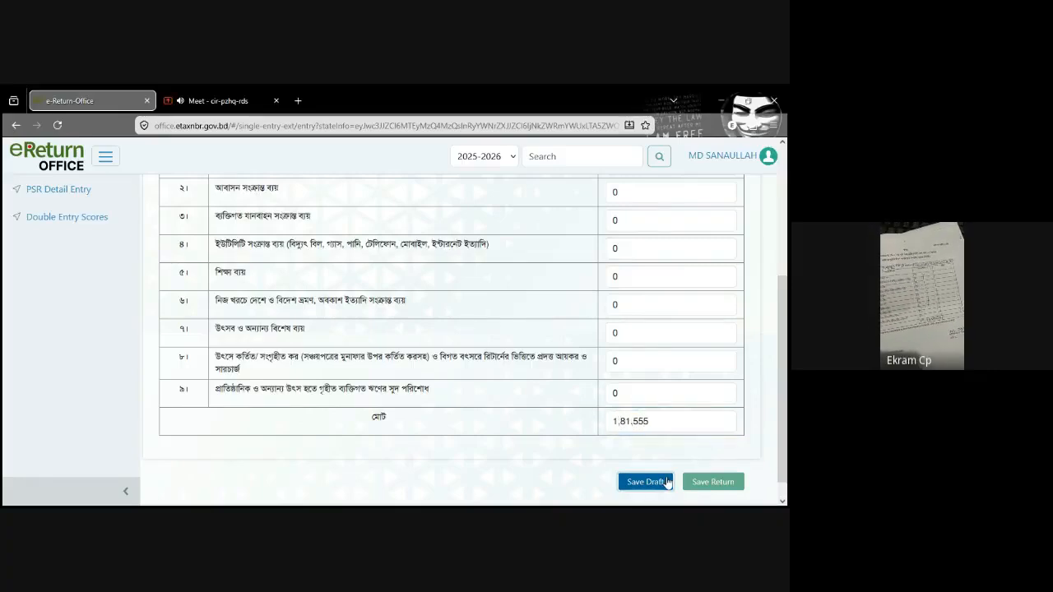
pyautogui.click(695, 483)
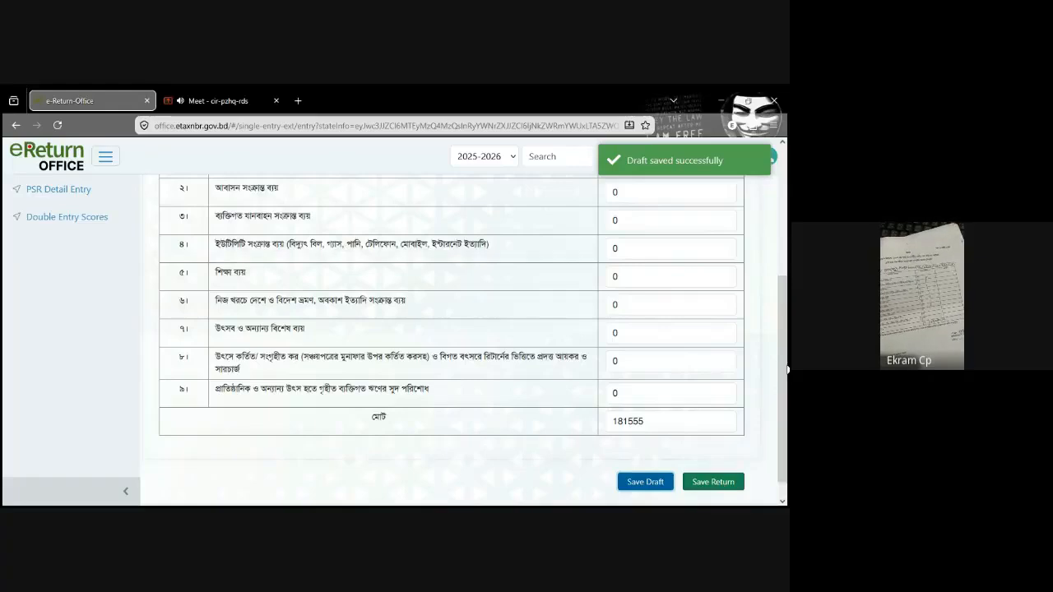
# Step: Check the Assessment section and return to the Income and Tax summary
pyautogui.moveTo(784, 369); pyautogui.dragTo(788, 241)
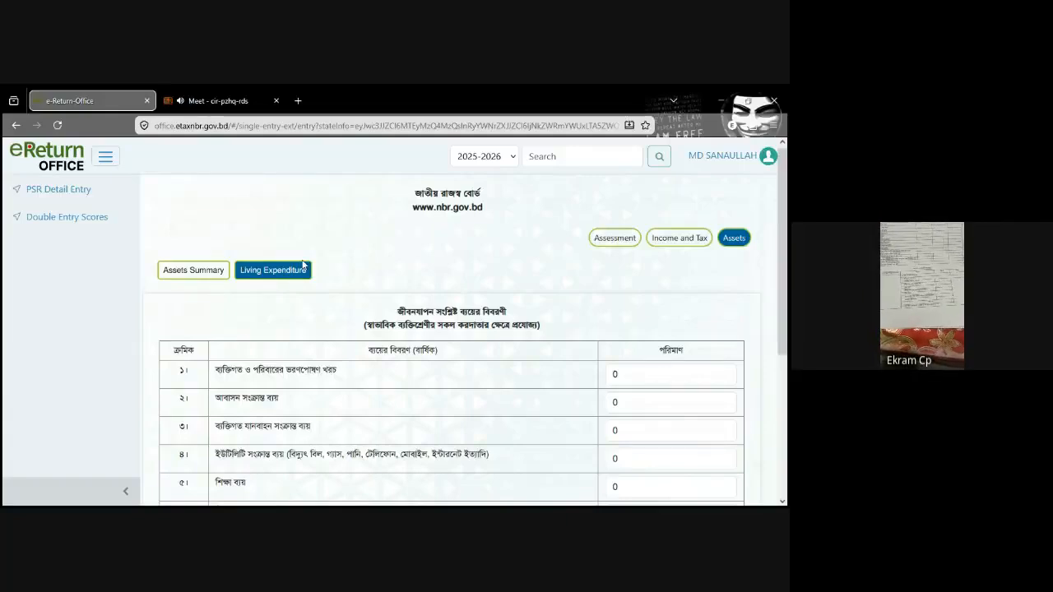
pyautogui.click(663, 243)
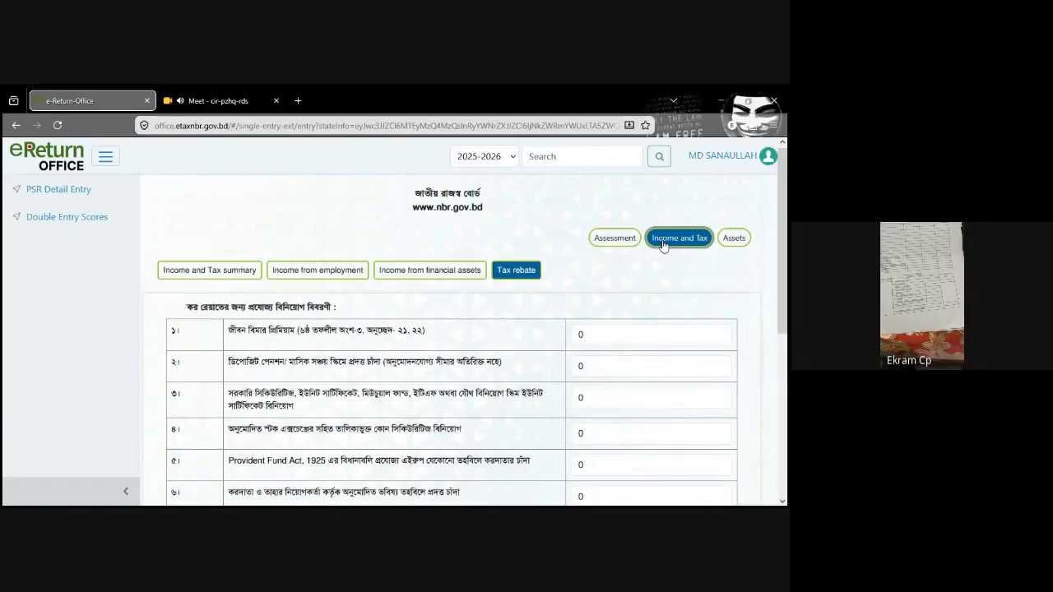
pyautogui.scroll(-1, 786, 242)
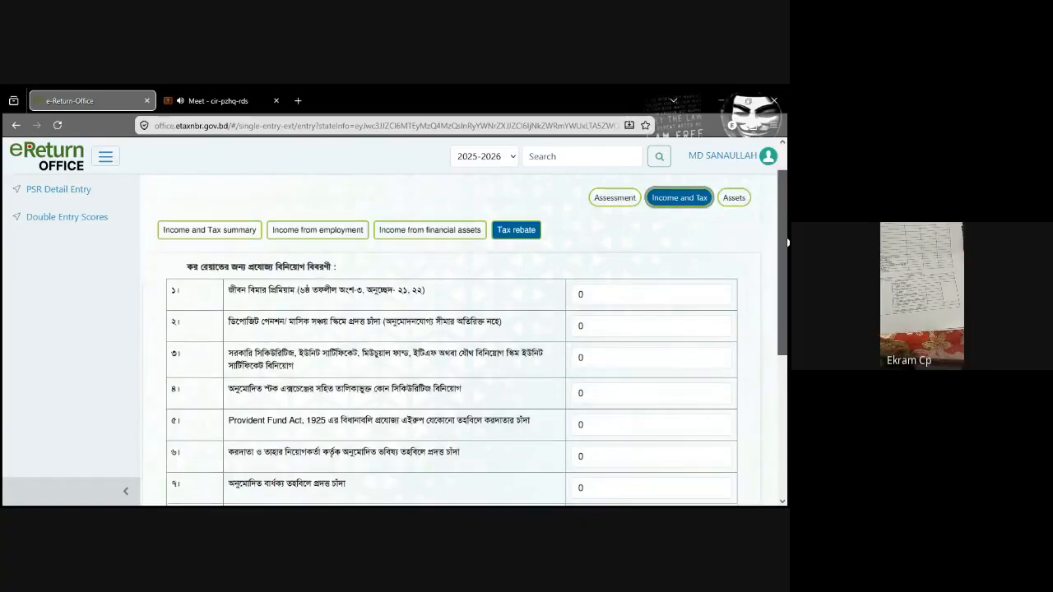
pyautogui.click(616, 198)
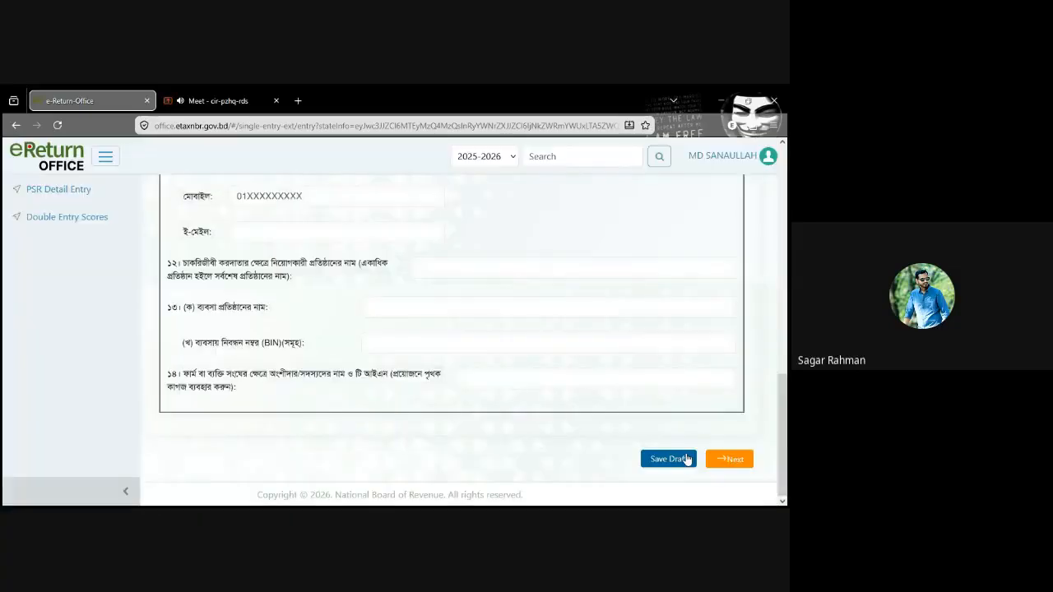
pyautogui.click(724, 463)
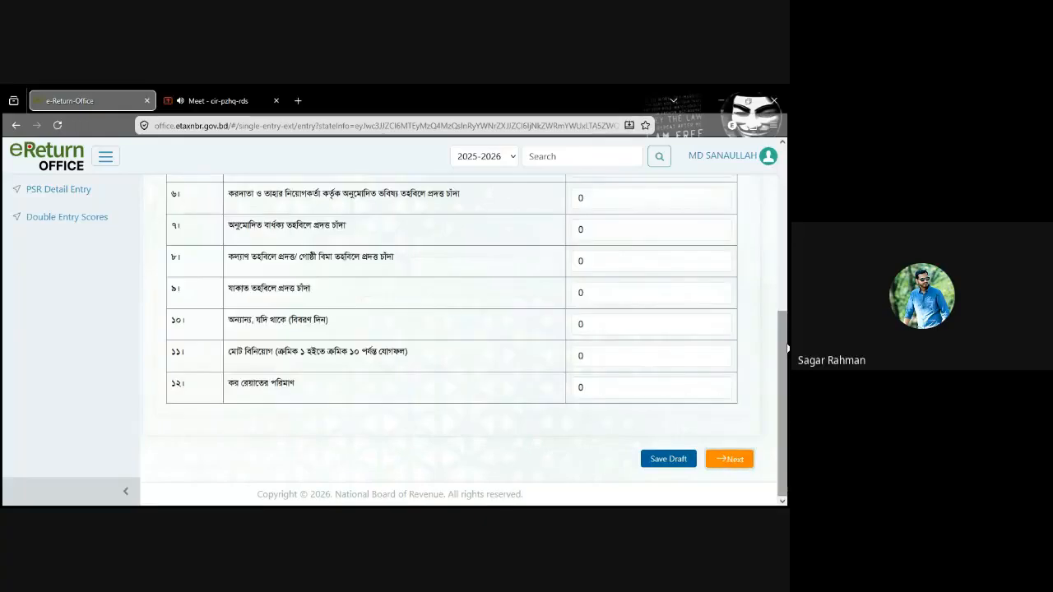
pyautogui.moveTo(784, 369); pyautogui.dragTo(786, 213)
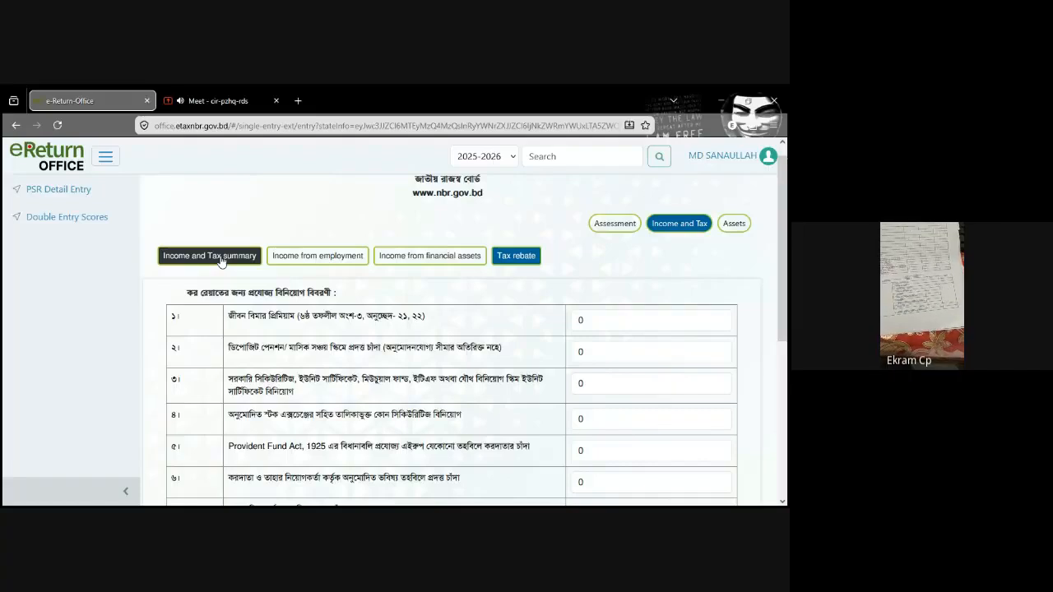
pyautogui.click(220, 258)
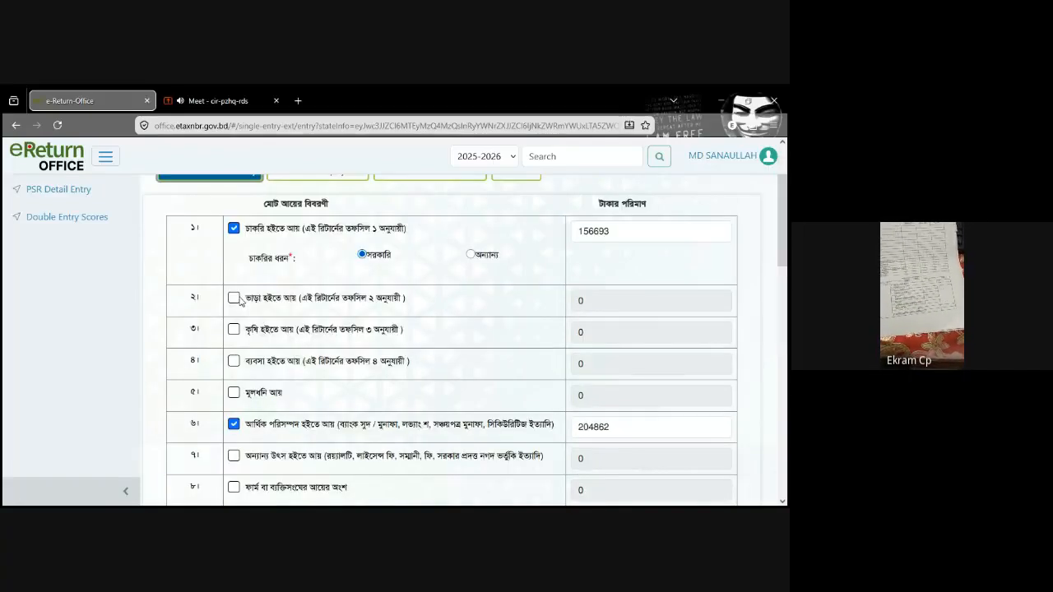
# Step: Enable income from rent (ভাড়া হইতে আয়) in row 2 of the Income and Tax summary and save the draft
pyautogui.click(233, 298)
pyautogui.scroll(1, 395, 300)
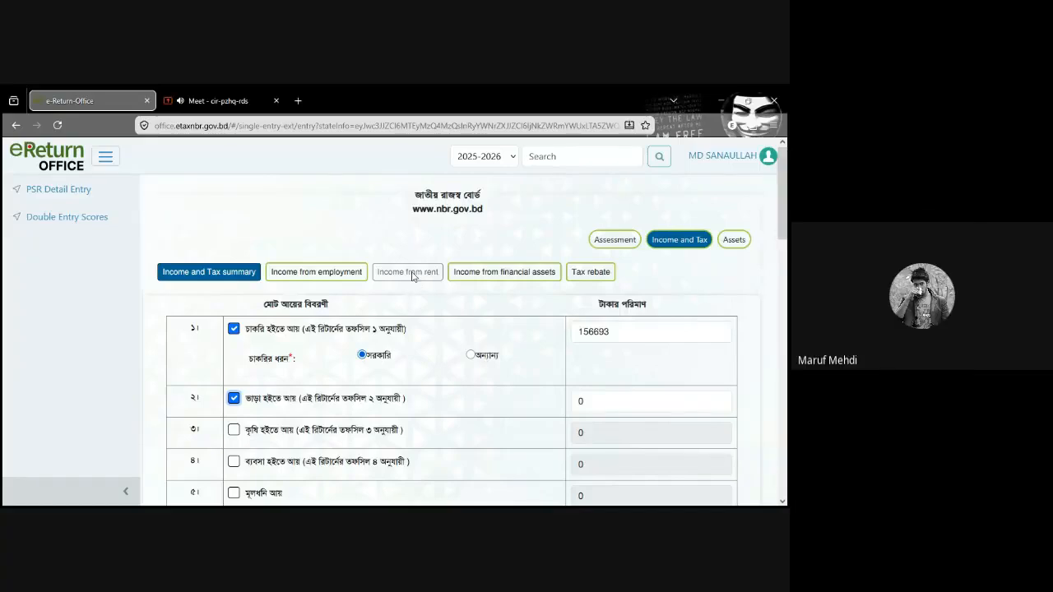
pyautogui.scroll(-1, 785, 221)
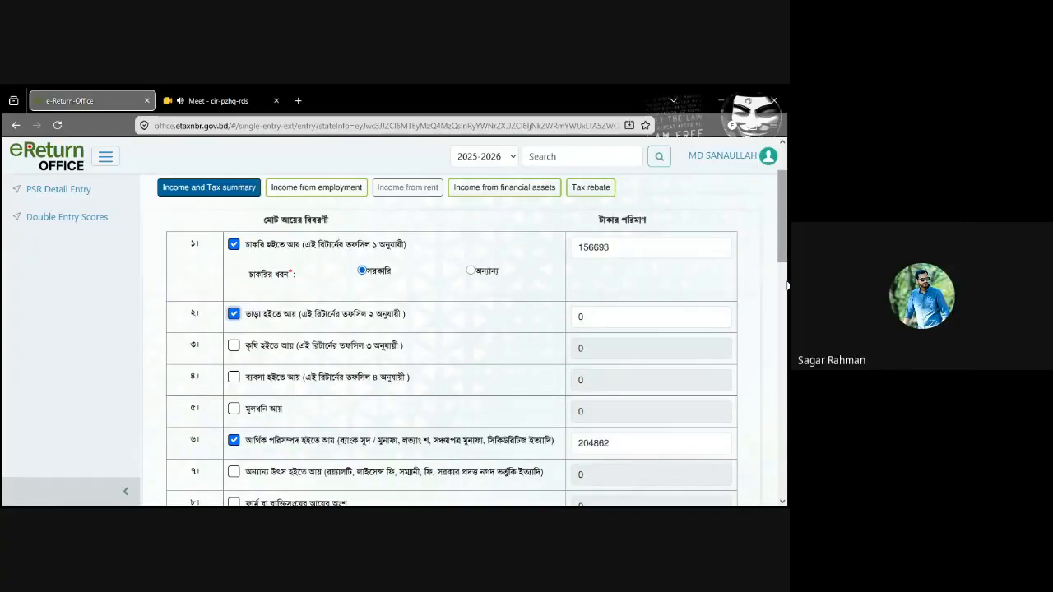
pyautogui.moveTo(787, 285); pyautogui.dragTo(786, 485)
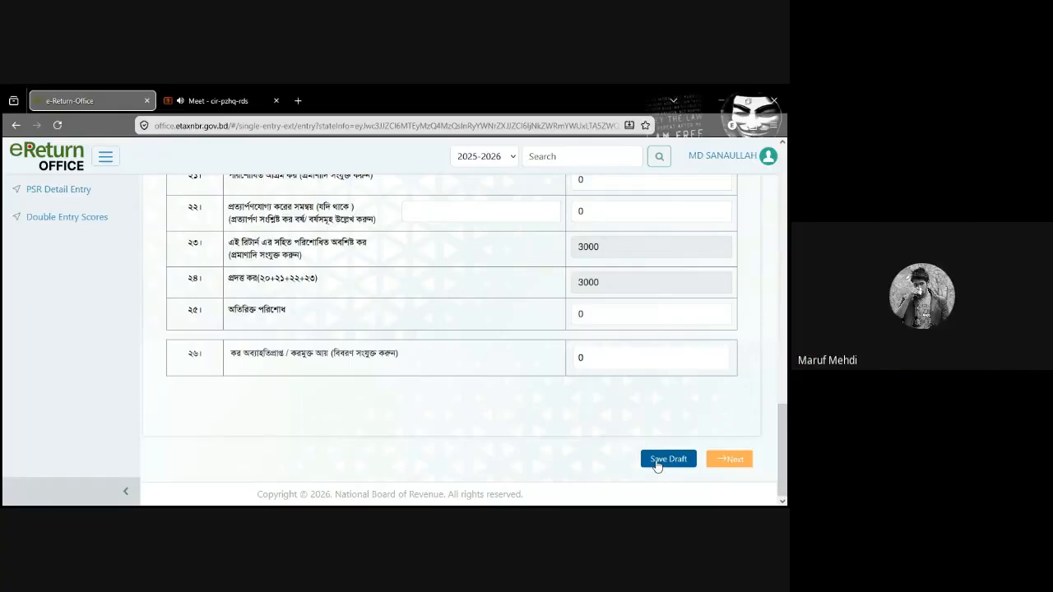
pyautogui.click(657, 462)
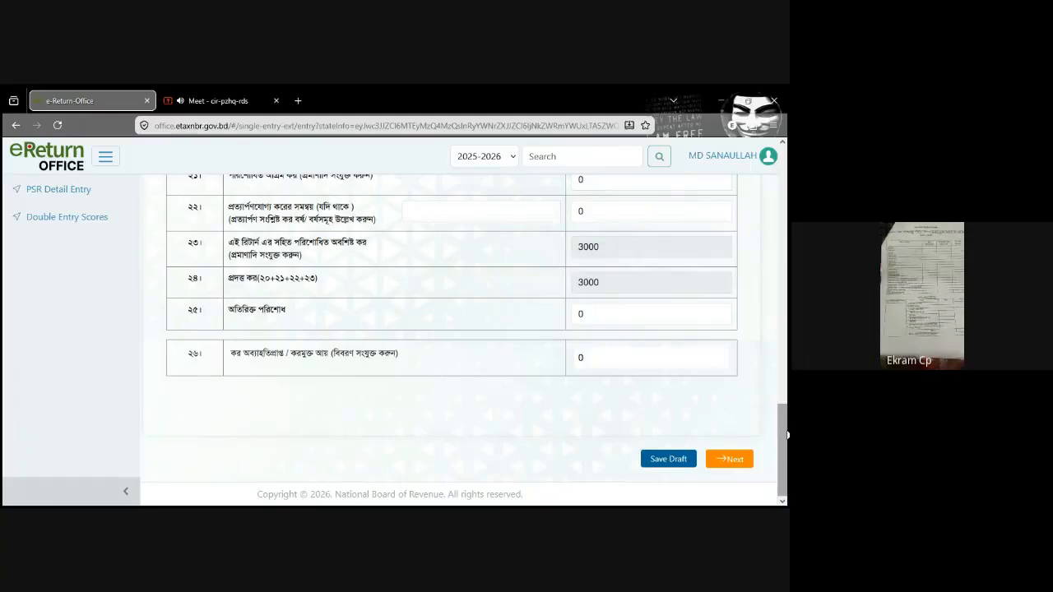
pyautogui.moveTo(786, 434); pyautogui.dragTo(787, 174)
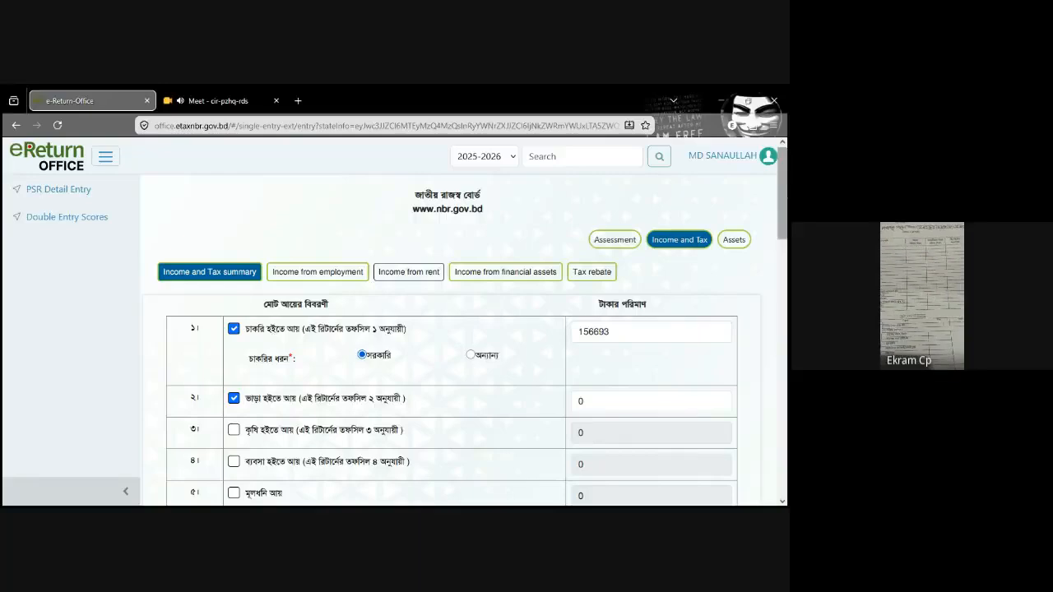
# Step: Open the Income from rent schedule (তফসিল ২) and examine its property description, rental value and deduction rows
pyautogui.click(409, 275)
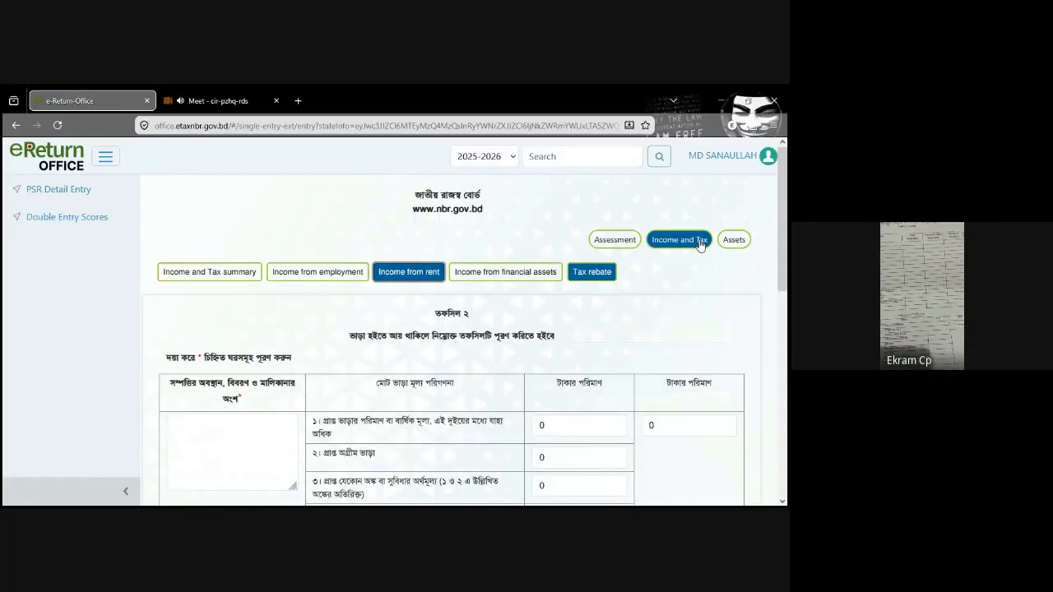
pyautogui.scroll(-2, 700, 245)
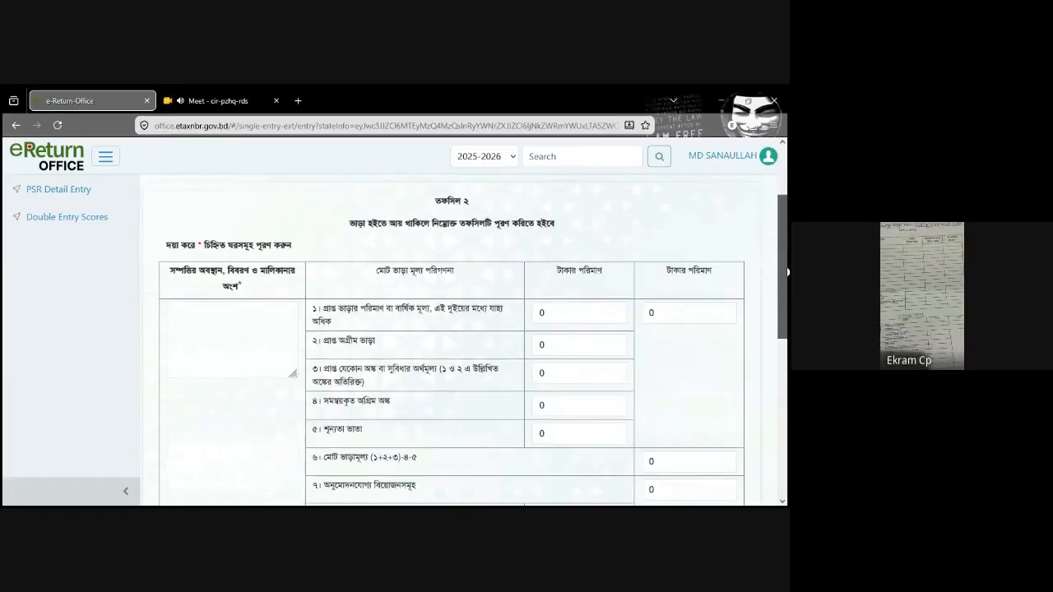
pyautogui.moveTo(785, 273); pyautogui.dragTo(787, 185)
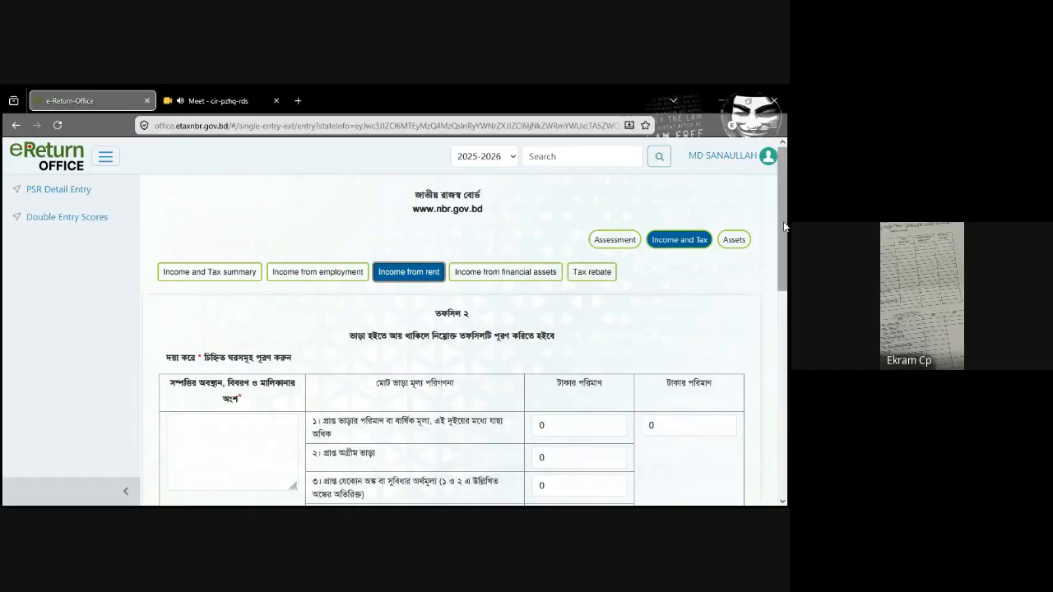
pyautogui.scroll(-1, 190, 371)
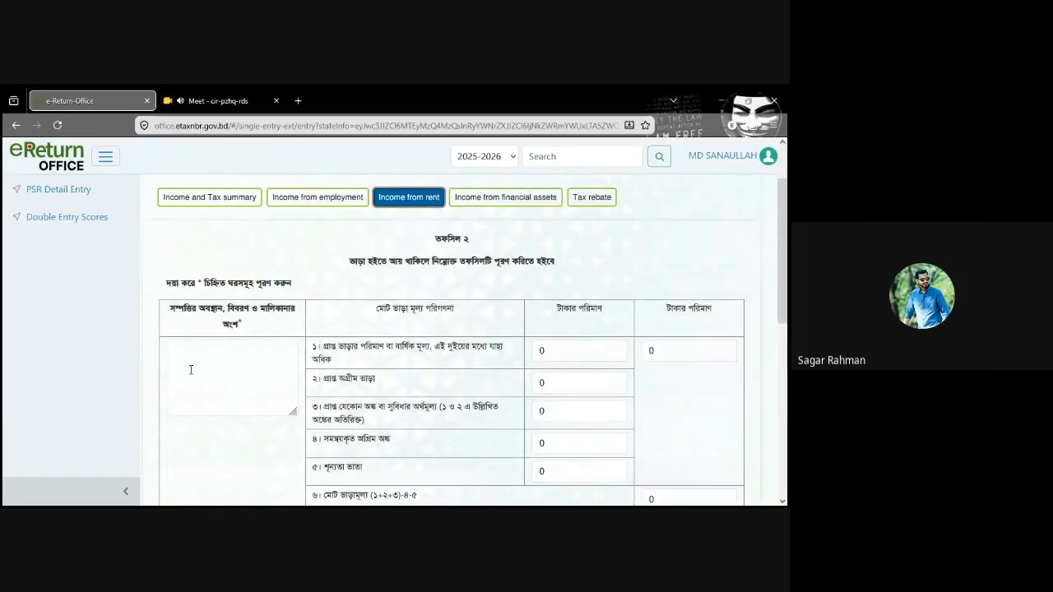
pyautogui.click(191, 371)
pyautogui.click(190, 370)
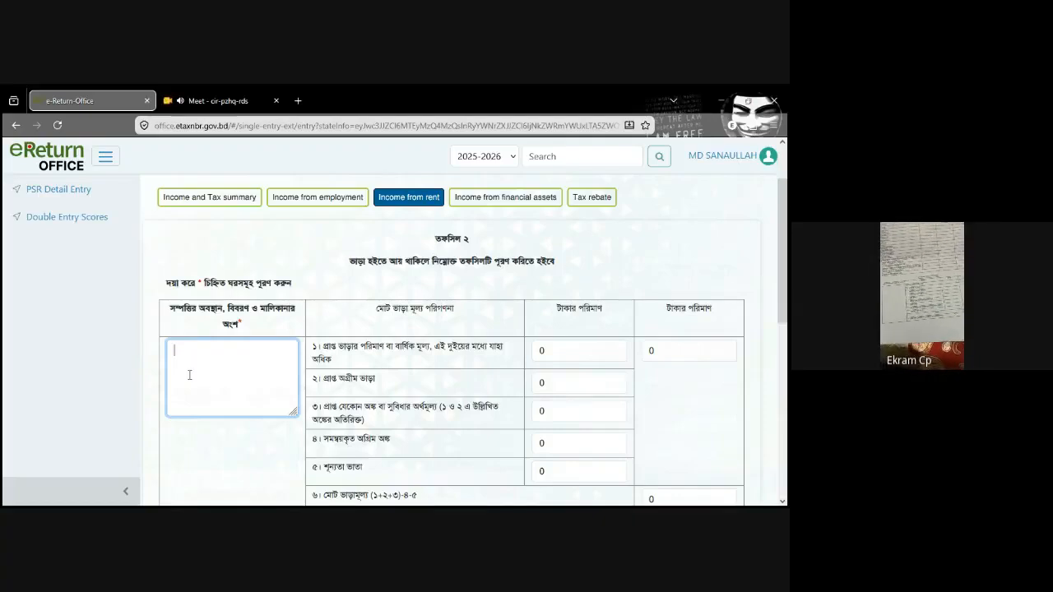
pyautogui.scroll(-1, 787, 227)
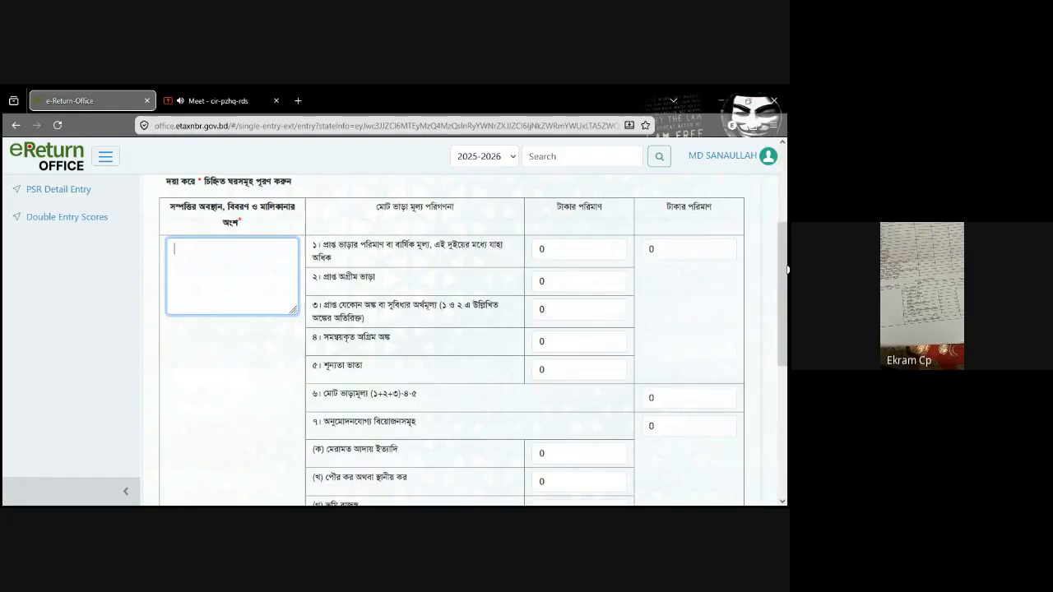
pyautogui.click(659, 249)
pyautogui.scroll(-1, 659, 250)
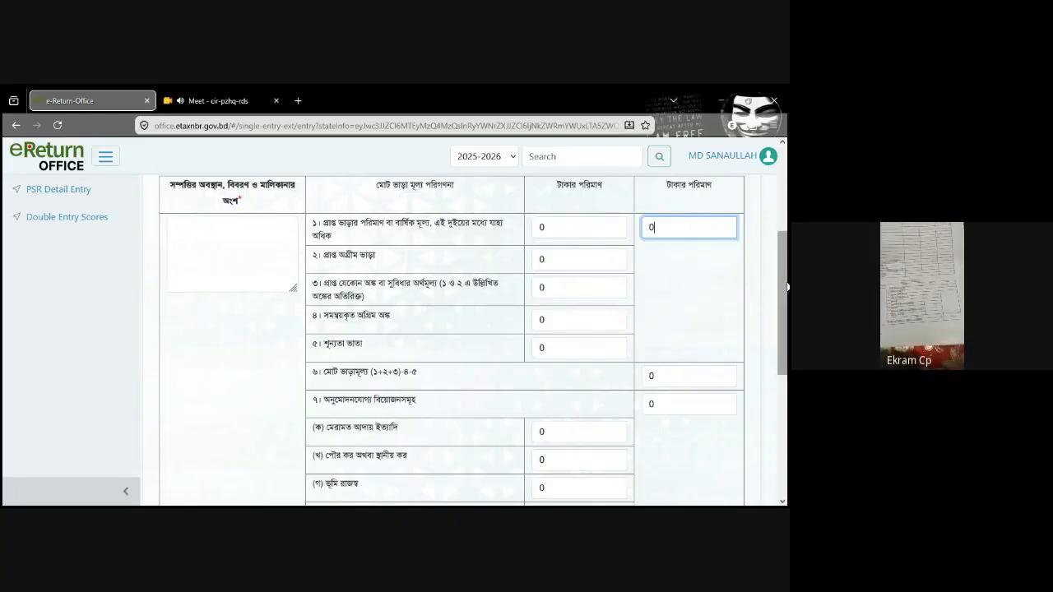
pyautogui.scroll(-1, 788, 305)
pyautogui.moveTo(788, 305)
pyautogui.mouseDown()
pyautogui.moveTo(788, 332)
pyautogui.moveTo(787, 302)
pyautogui.mouseUp()
pyautogui.scroll(1, 788, 301)
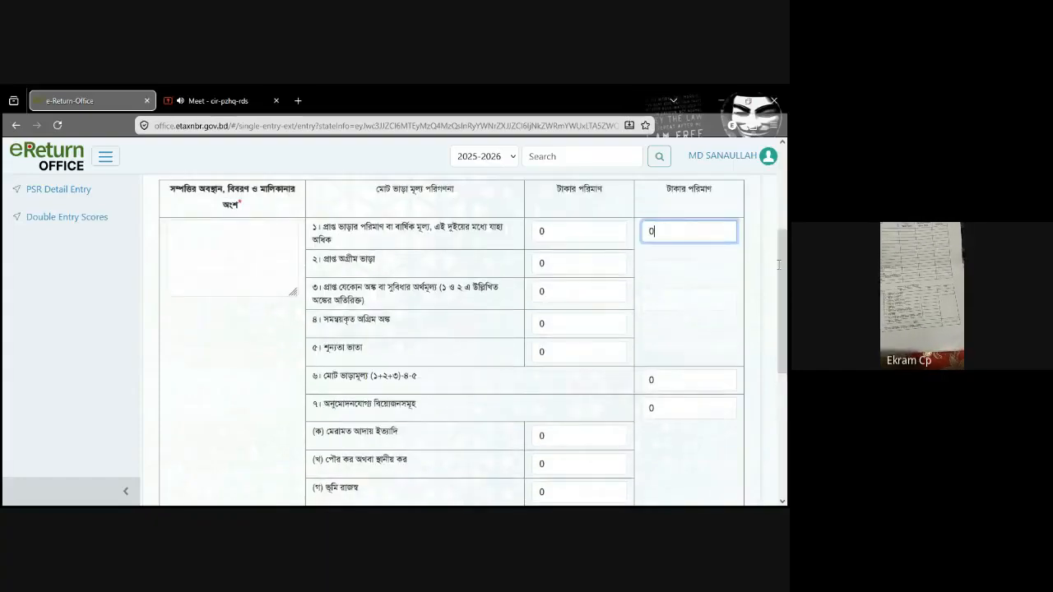
pyautogui.scroll(-2, 787, 303)
pyautogui.scroll(2, 788, 303)
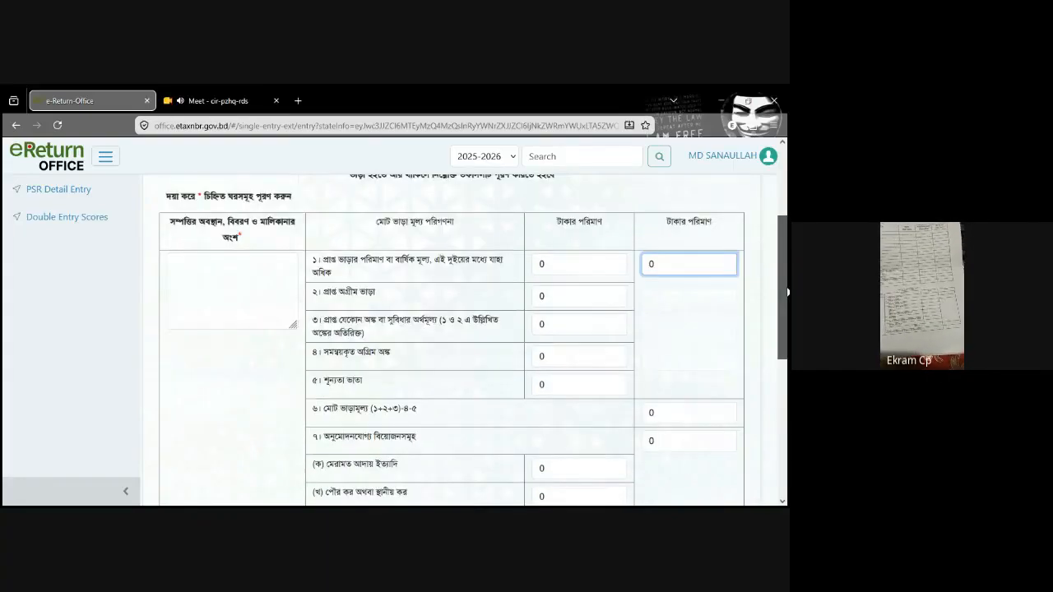
# Step: Enter 5,50,000 in the outer amount column for item 1, rent received or annual value, and item 6, total rental value (মোট ভাড়ামূল্য)
pyautogui.click(577, 258)
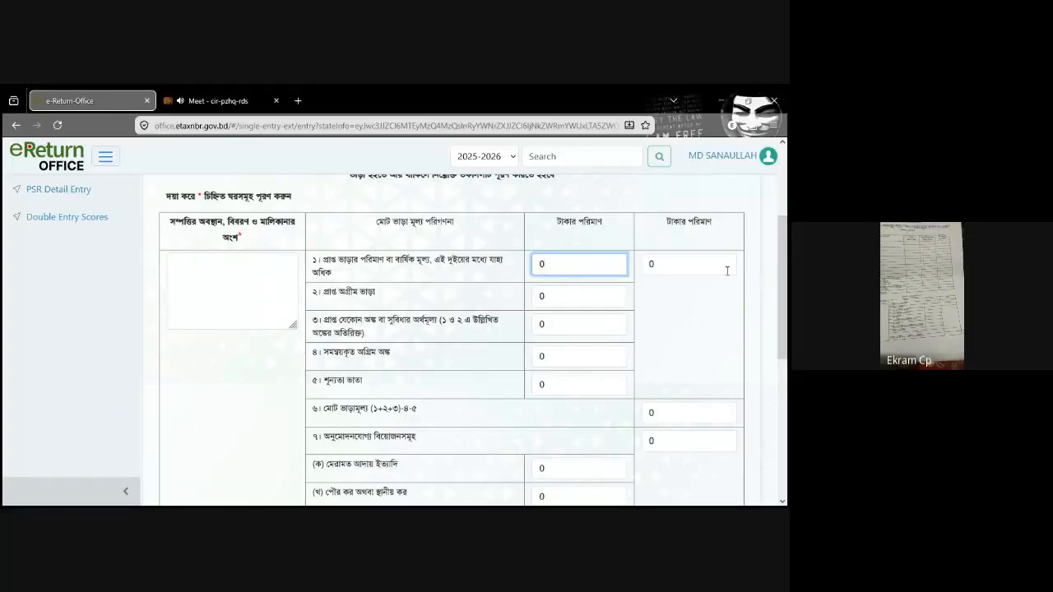
pyautogui.click(701, 265)
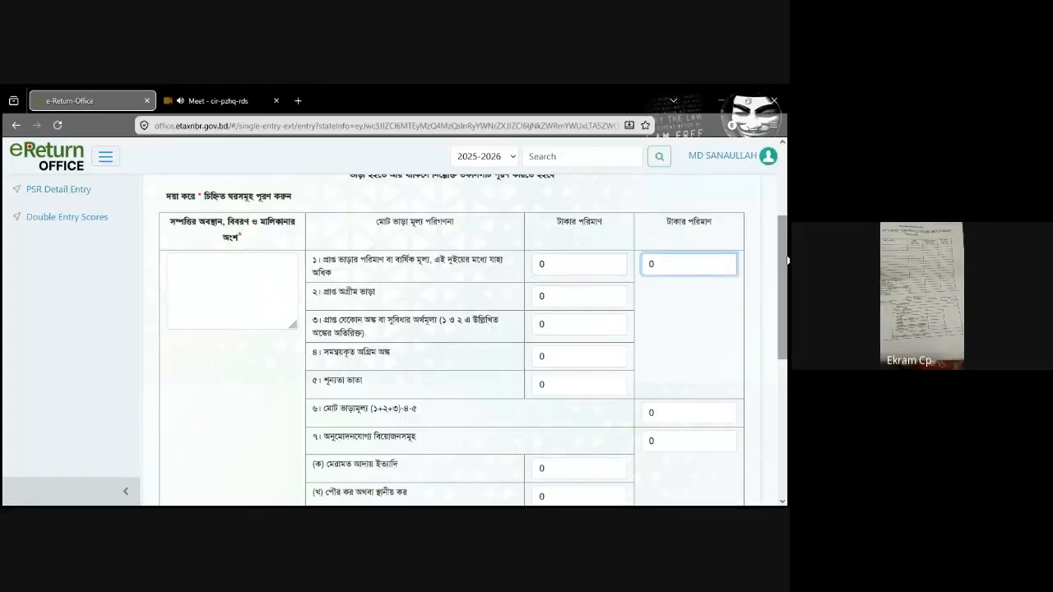
pyautogui.scroll(-1, 700, 247)
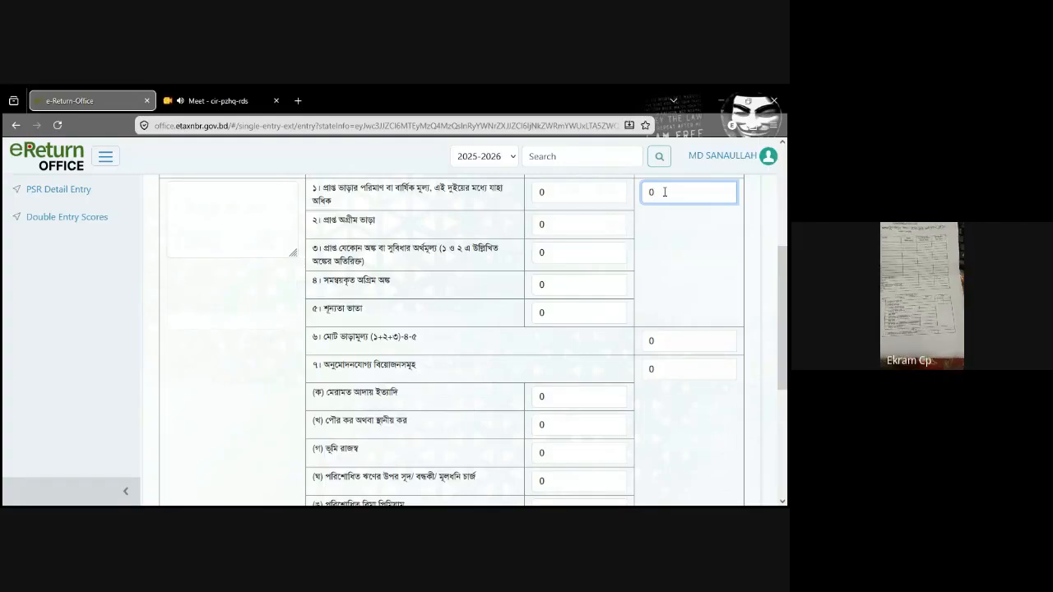
pyautogui.write('5')
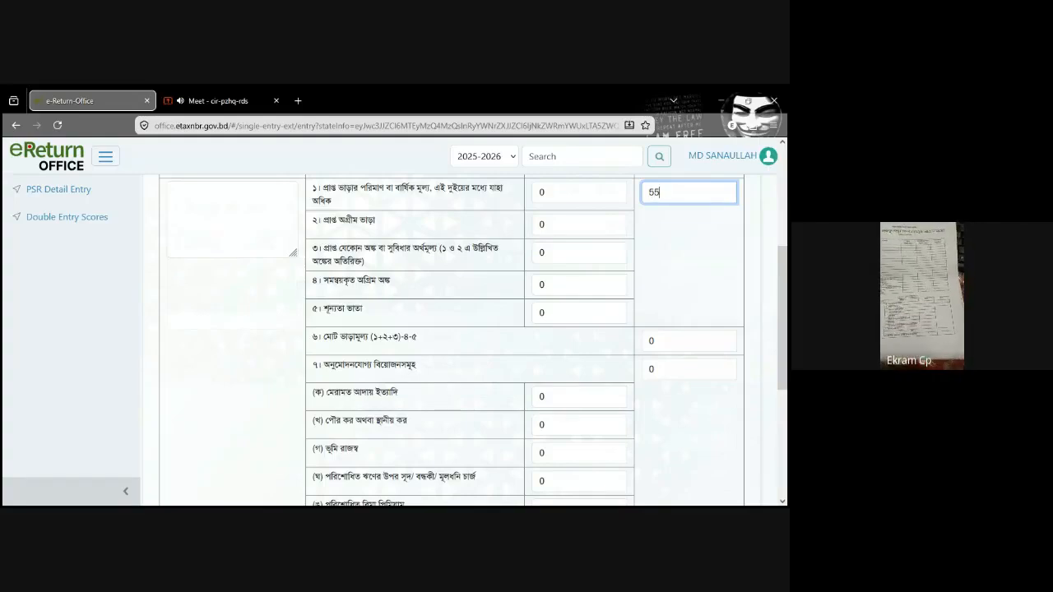
pyautogui.write(',50,000')
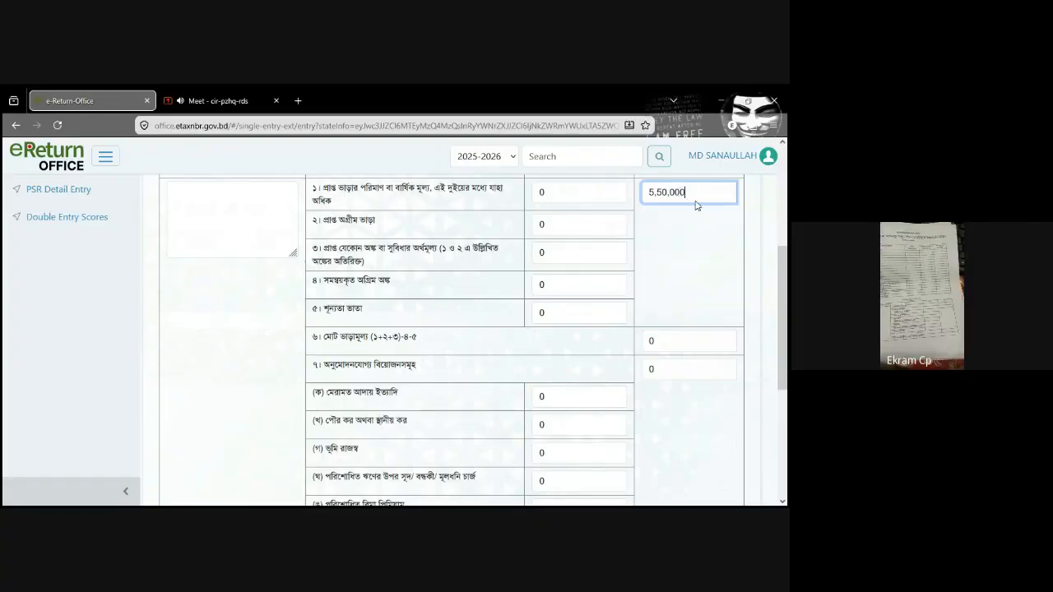
pyautogui.moveTo(695, 198); pyautogui.dragTo(641, 193)
pyautogui.hotkey('ctrl', 'c')
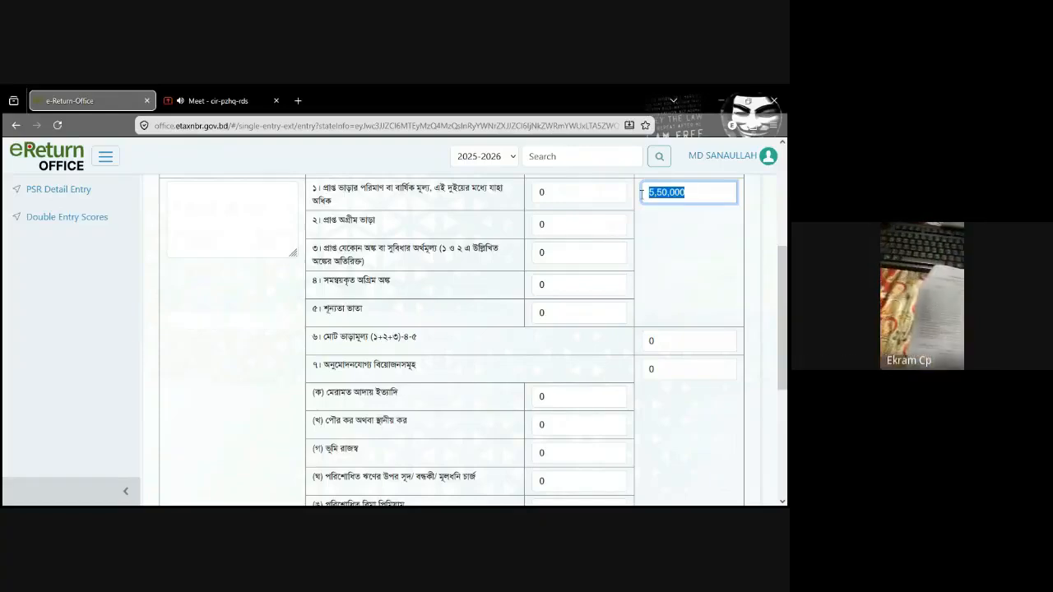
pyautogui.click(681, 343)
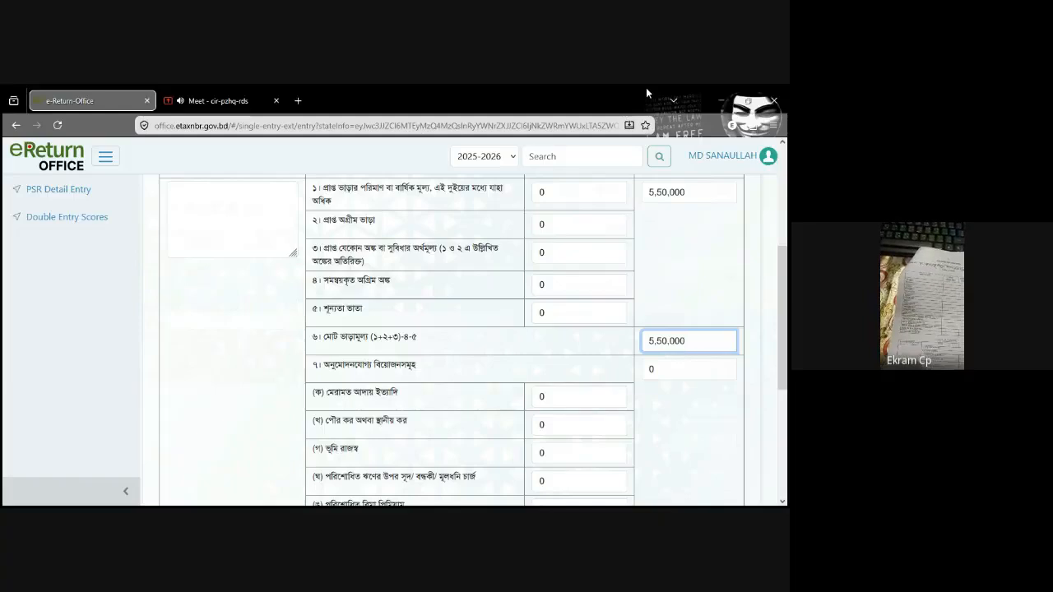
# Step: Enter 5,50,000 as item 9, net income (নীট আয়), in the rent schedule, leaving the allowable deductions at 0
pyautogui.scroll(-1, 403, 266)
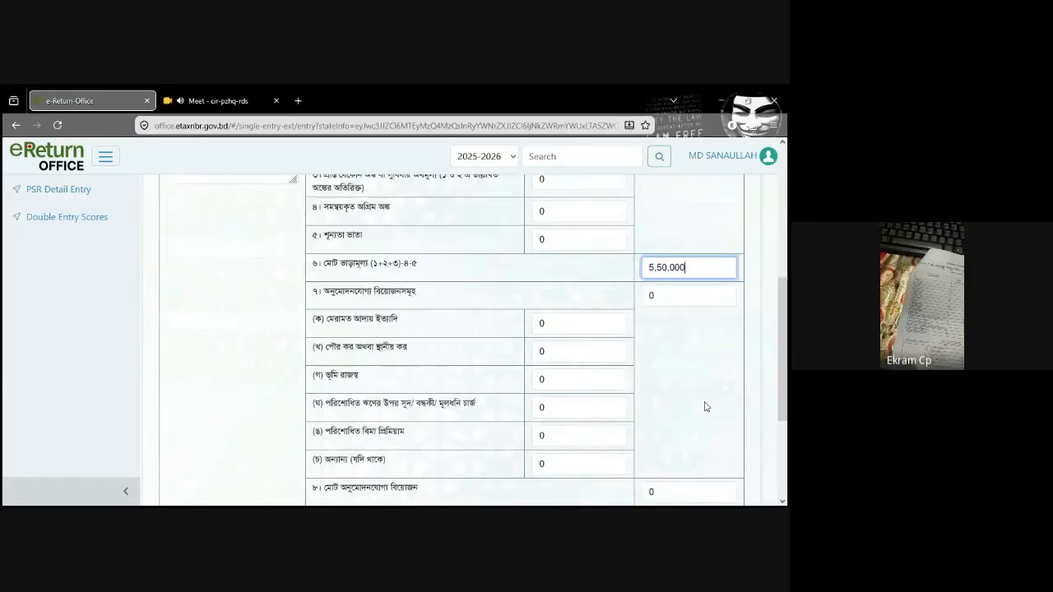
pyautogui.moveTo(787, 357); pyautogui.dragTo(787, 323)
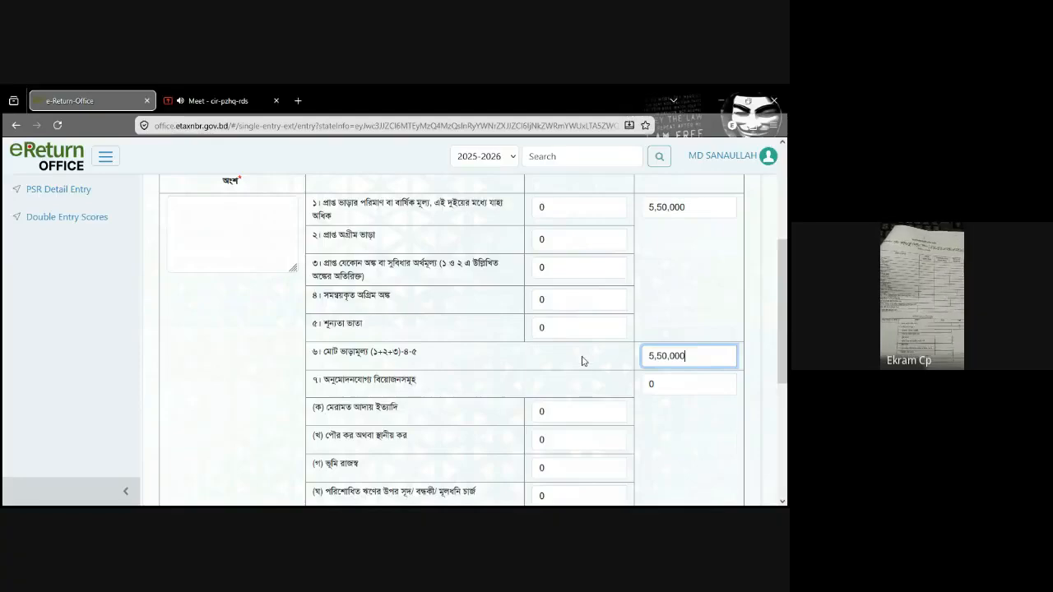
pyautogui.moveTo(785, 320); pyautogui.dragTo(788, 349)
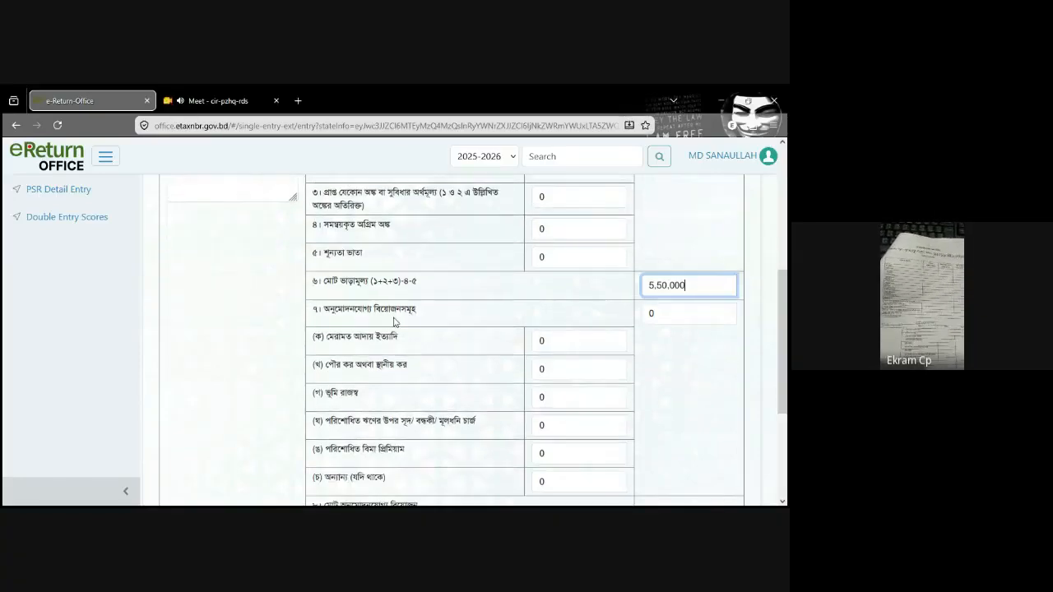
pyautogui.click(678, 311)
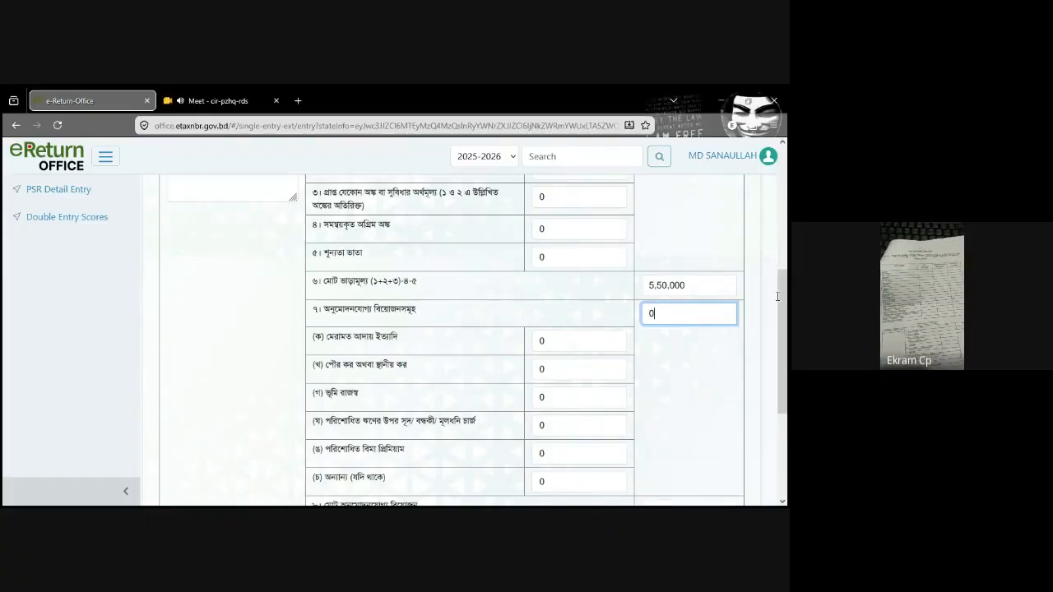
pyautogui.scroll(-3, 422, 349)
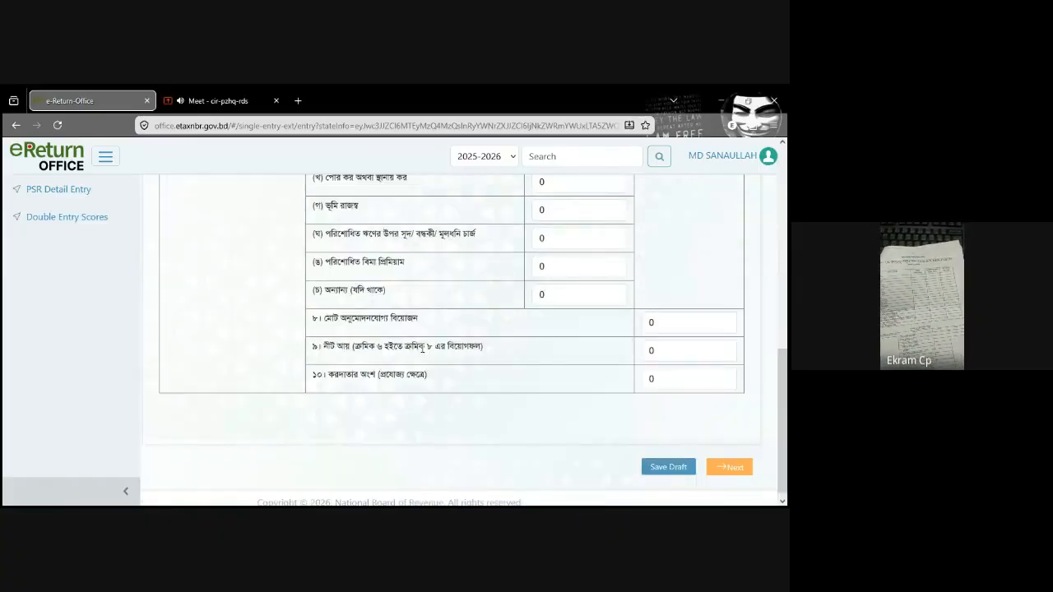
pyautogui.scroll(5, 687, 366)
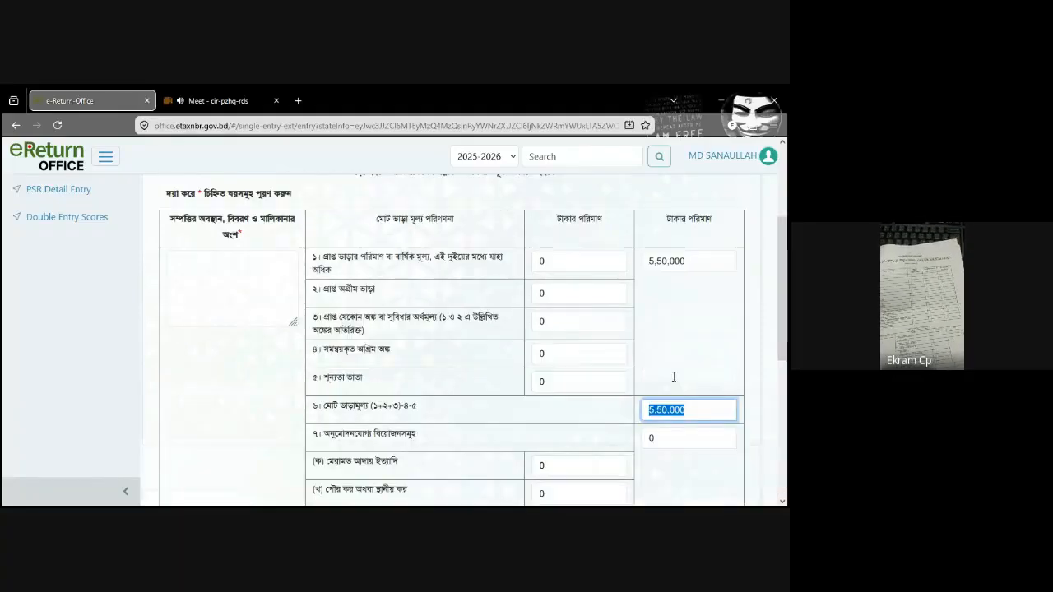
pyautogui.scroll(-5, 673, 377)
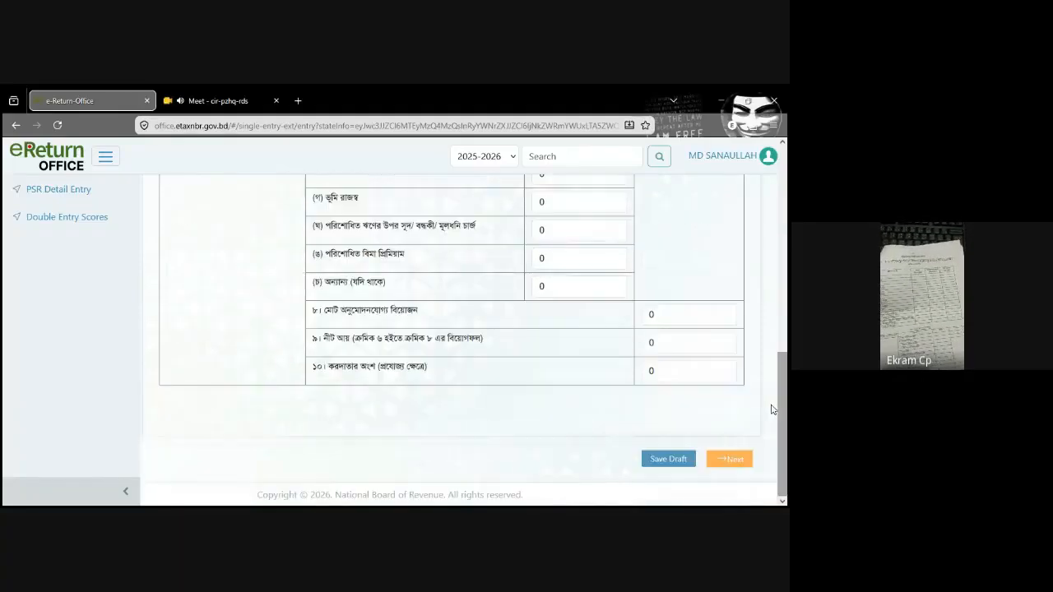
pyautogui.click(663, 345)
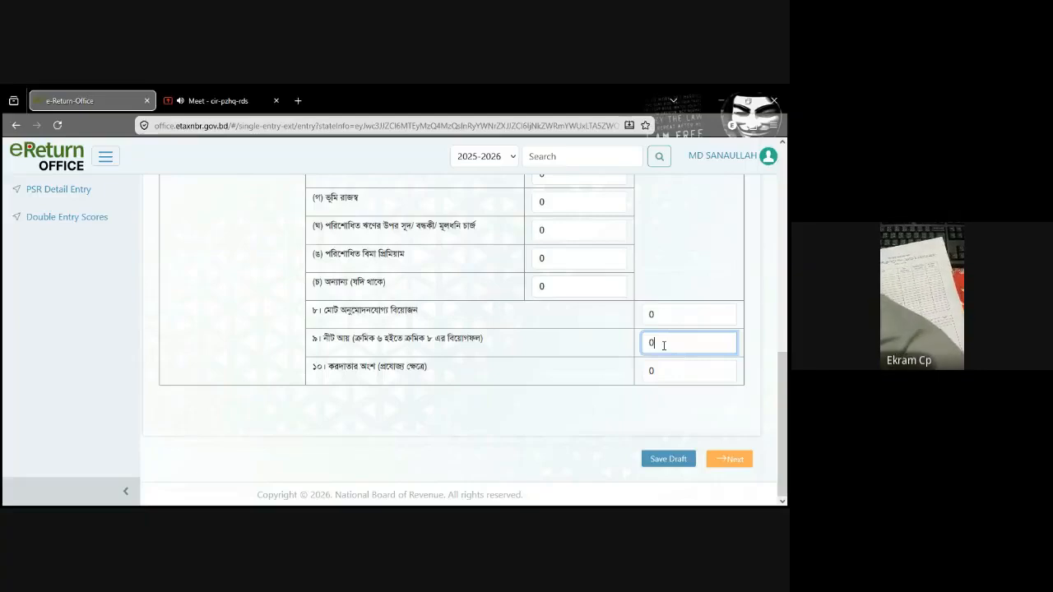
pyautogui.hotkey('ctrl', 'v')
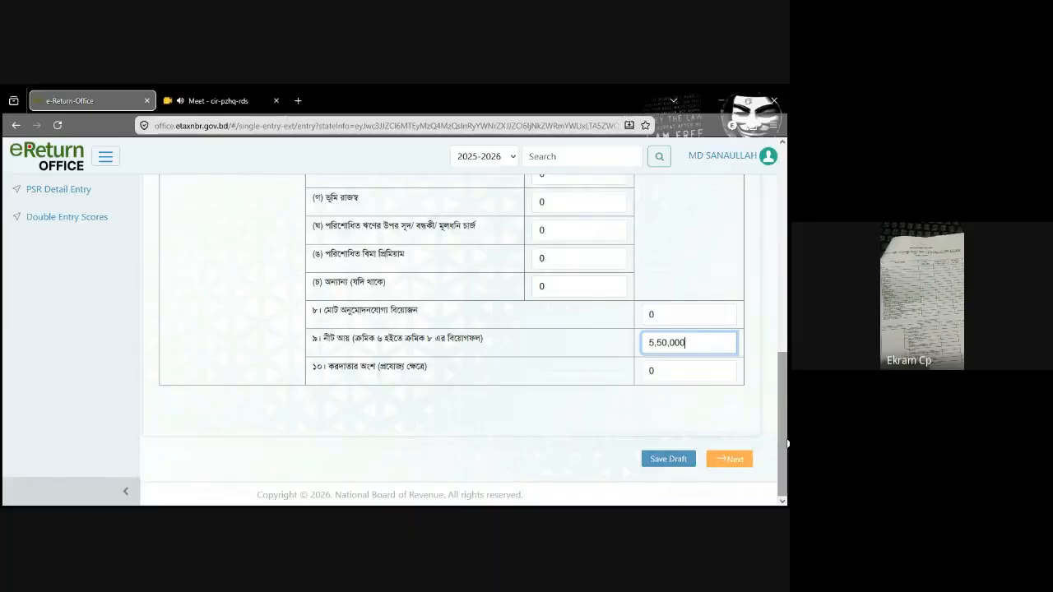
pyautogui.moveTo(787, 444); pyautogui.dragTo(787, 419)
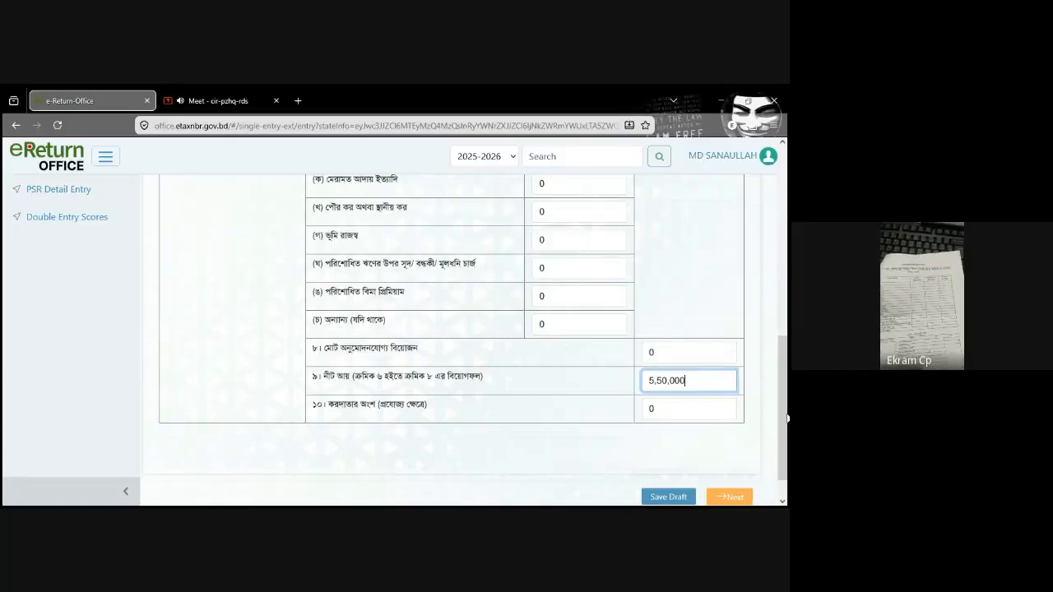
pyautogui.scroll(1, 788, 381)
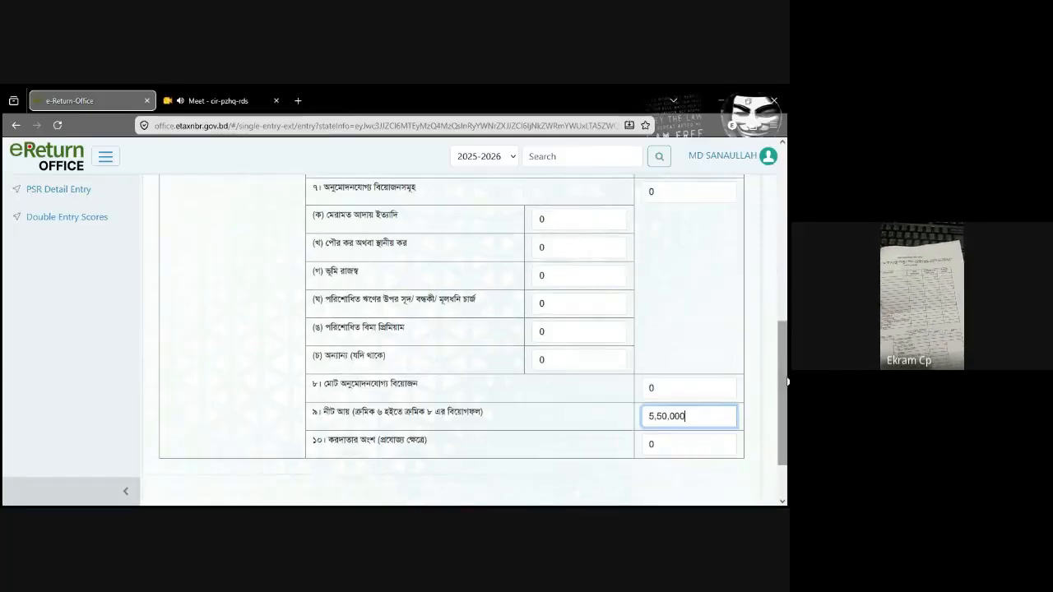
pyautogui.scroll(10, 788, 381)
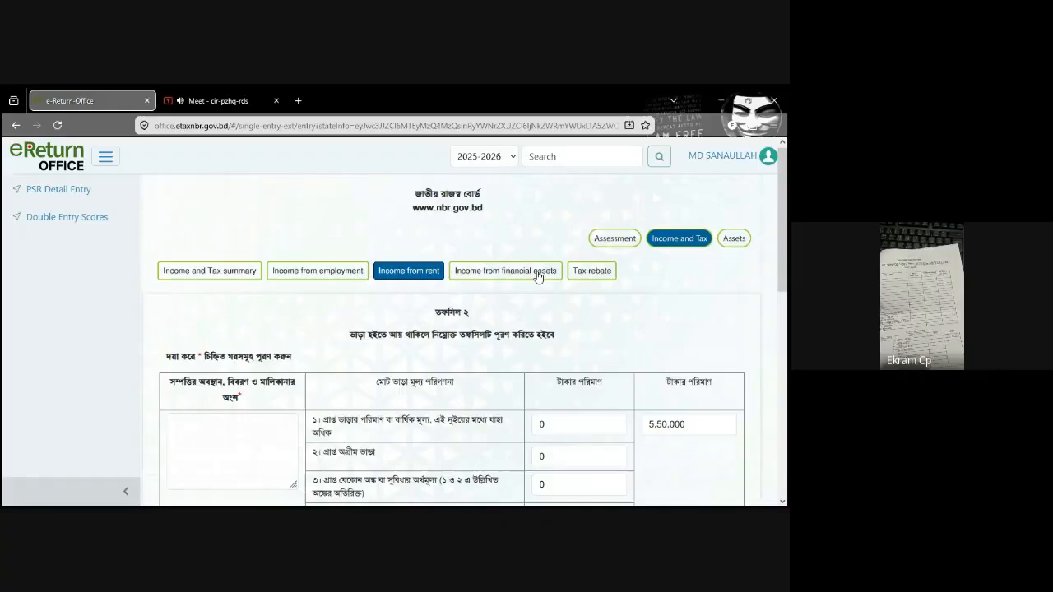
pyautogui.click(198, 278)
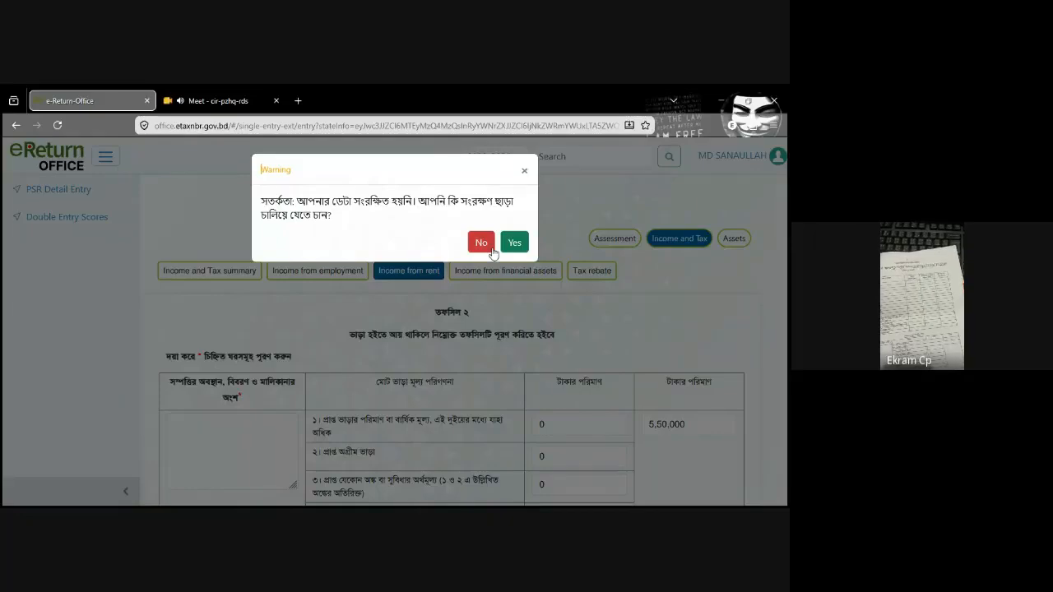
pyautogui.click(488, 246)
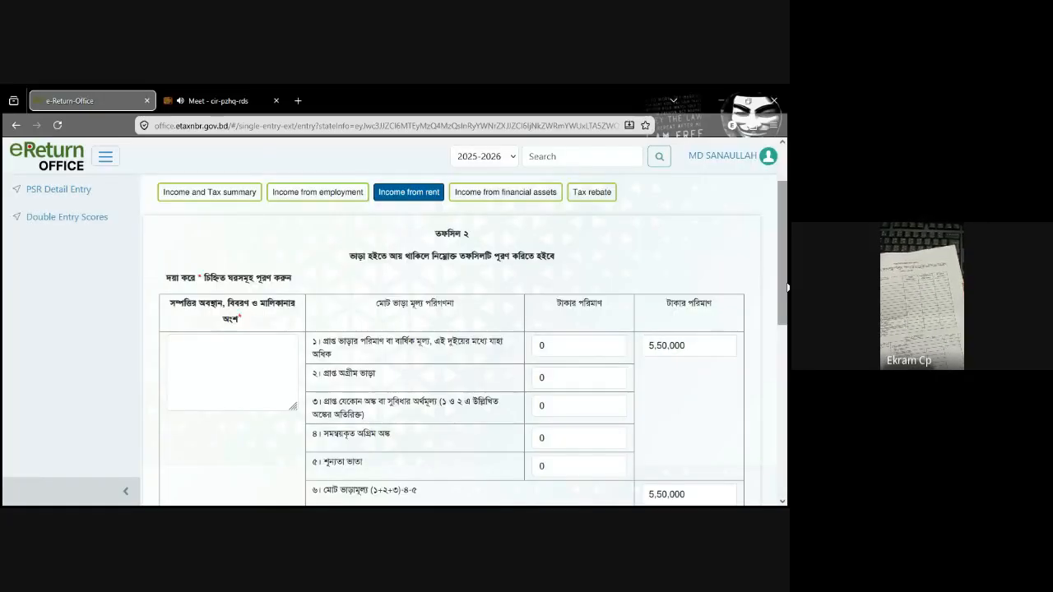
# Step: Enter brahmanbaria in the required property location, description and ownership share field of the rent schedule, and save the draft
pyautogui.moveTo(788, 287); pyautogui.dragTo(773, 355)
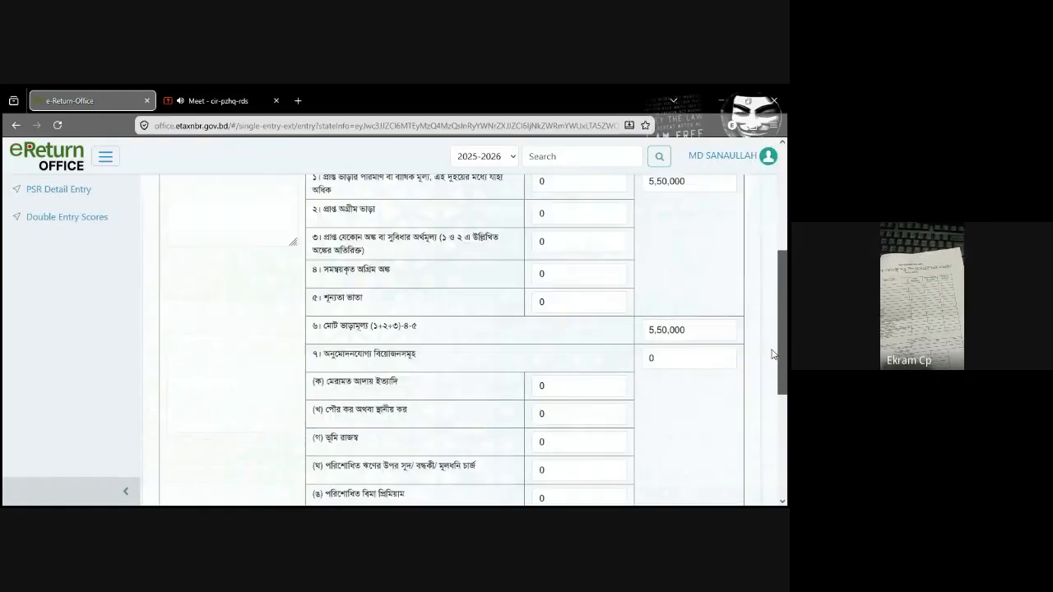
pyautogui.click(244, 192)
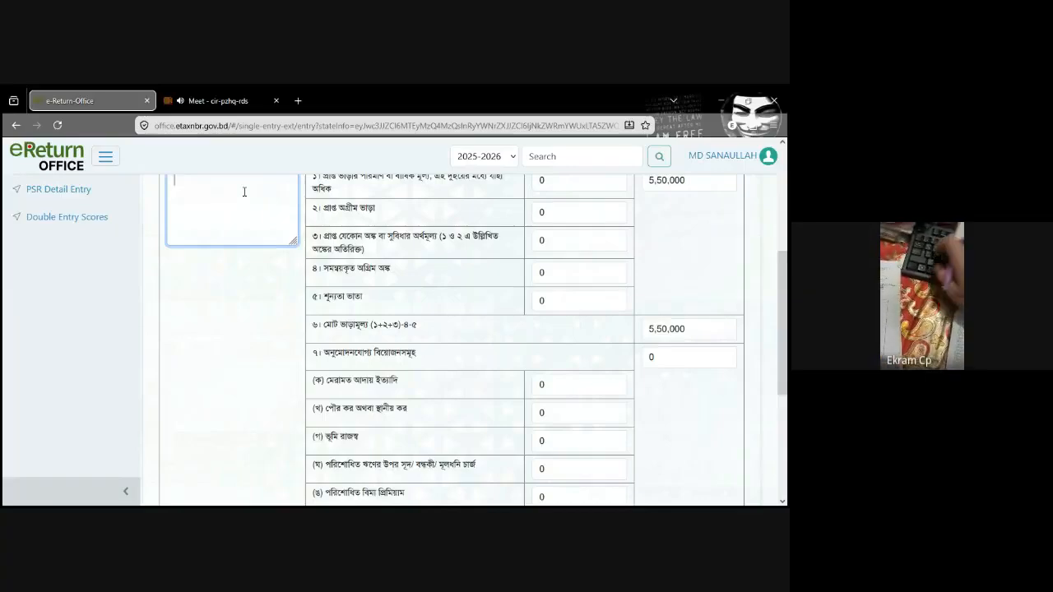
pyautogui.write('brahma')
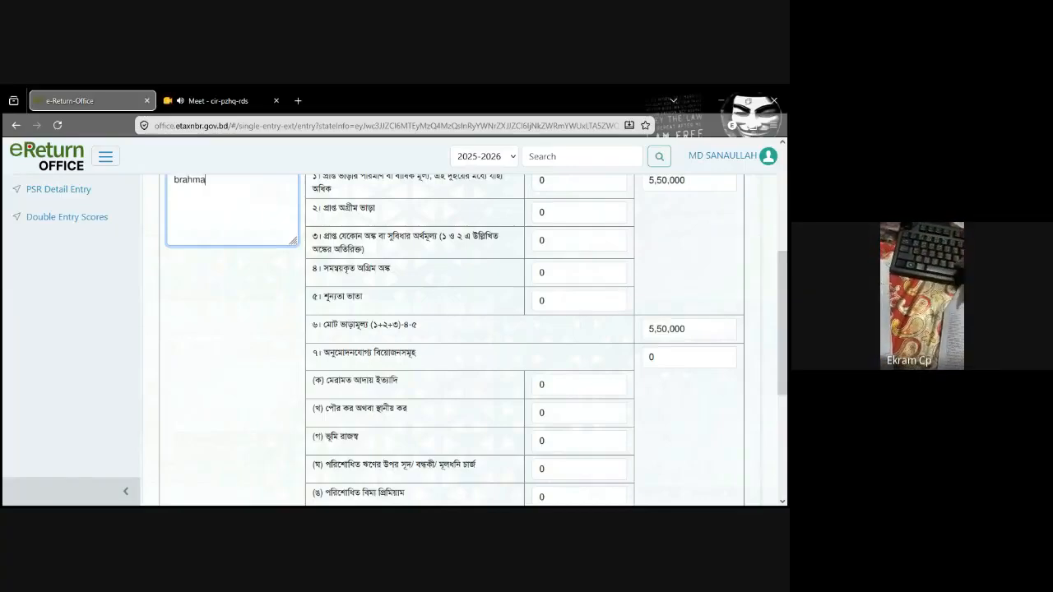
pyautogui.write('nba')
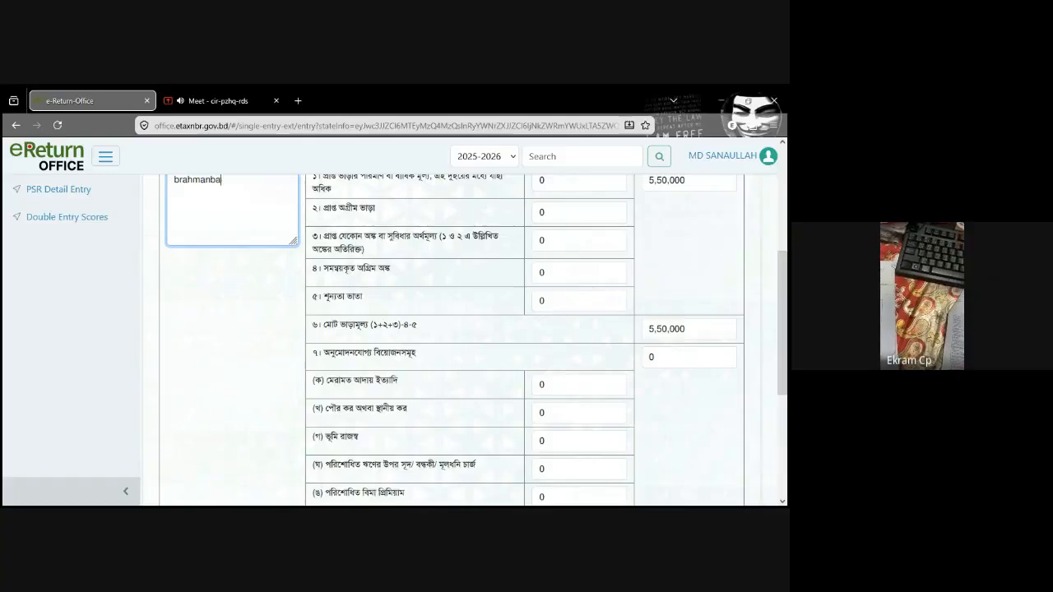
pyautogui.write('ria')
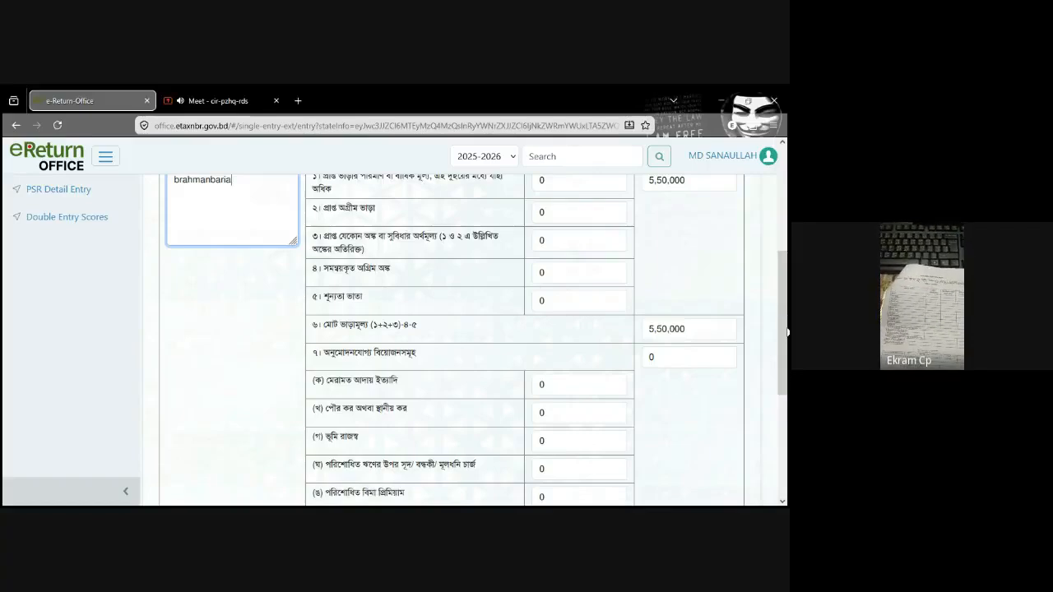
pyautogui.moveTo(783, 327); pyautogui.dragTo(703, 499)
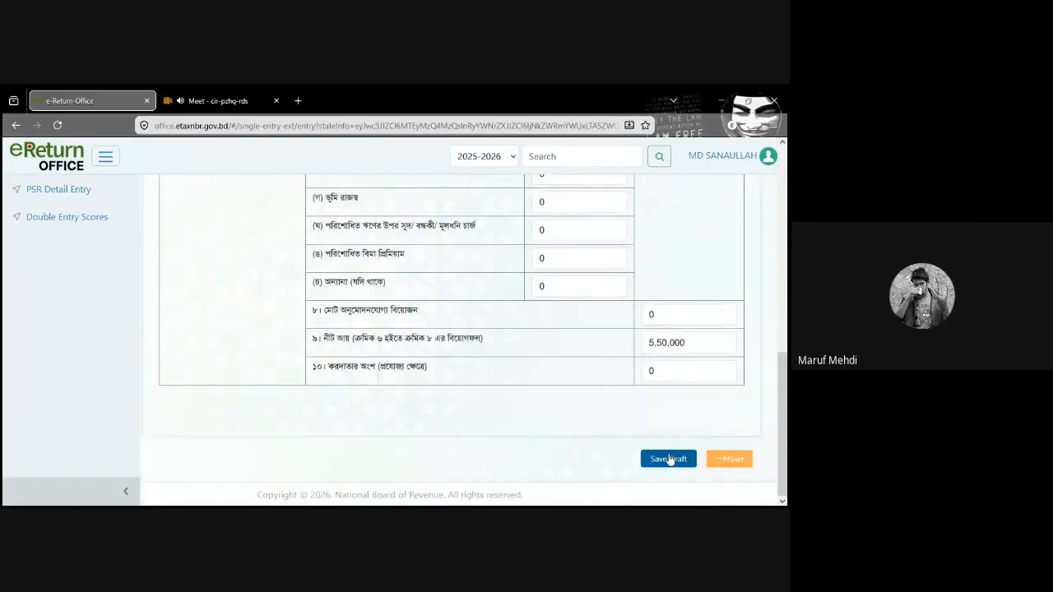
pyautogui.click(670, 459)
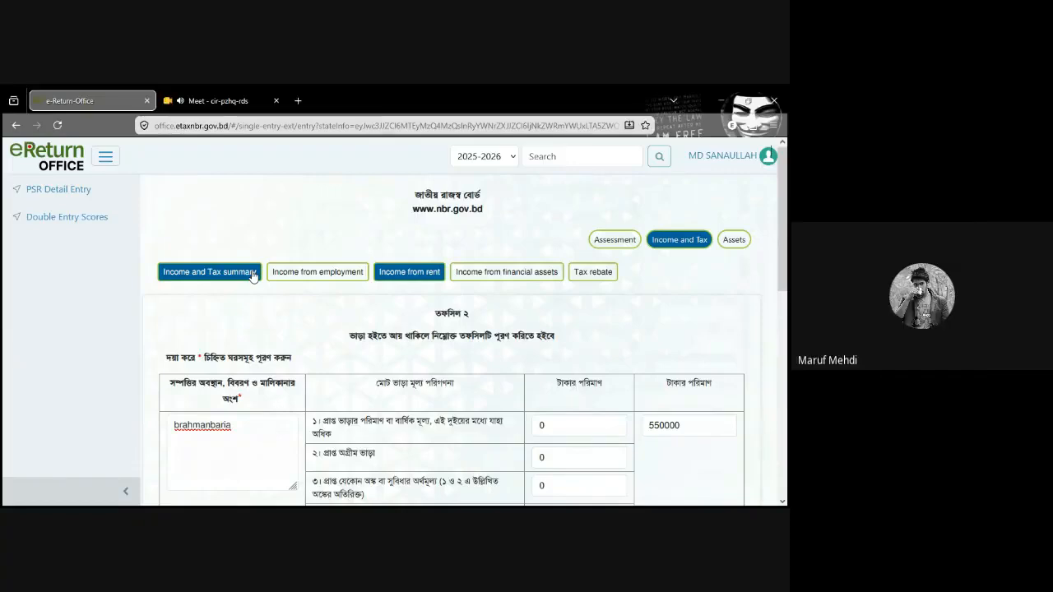
# Step: Enter 5,50,000 as the amount for income from rent (ভাড়া হইতে আয়) in row 2 of the Income and Tax summary
pyautogui.click(252, 274)
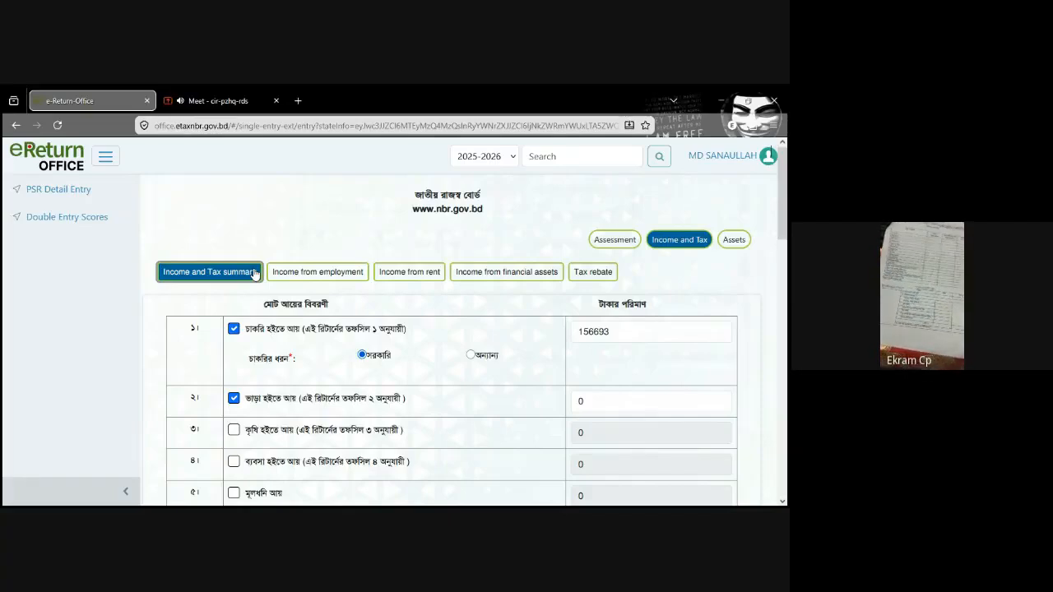
pyautogui.click(597, 403)
pyautogui.click(598, 403)
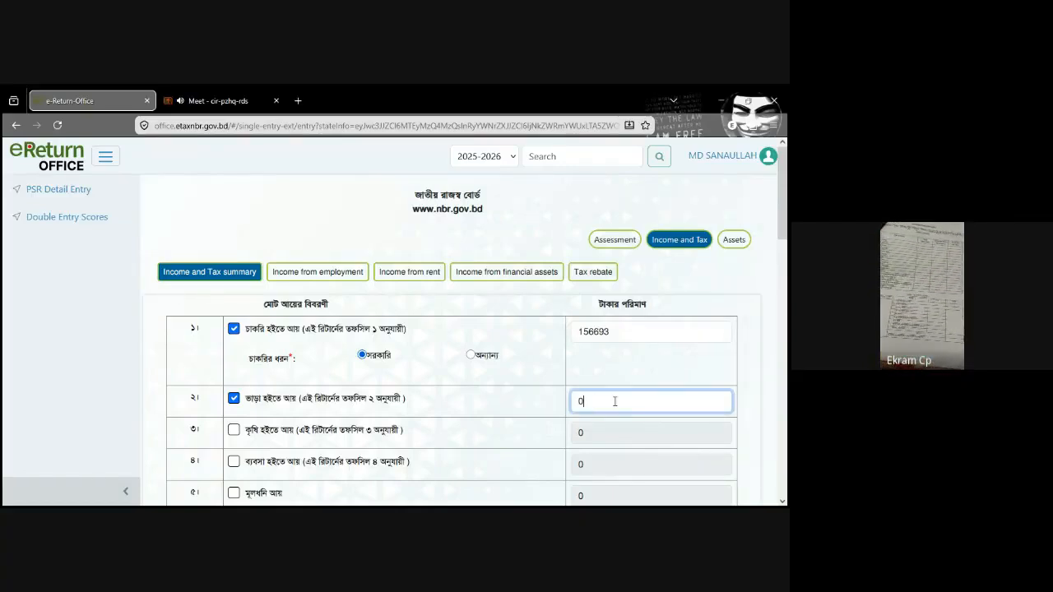
pyautogui.write('550000')
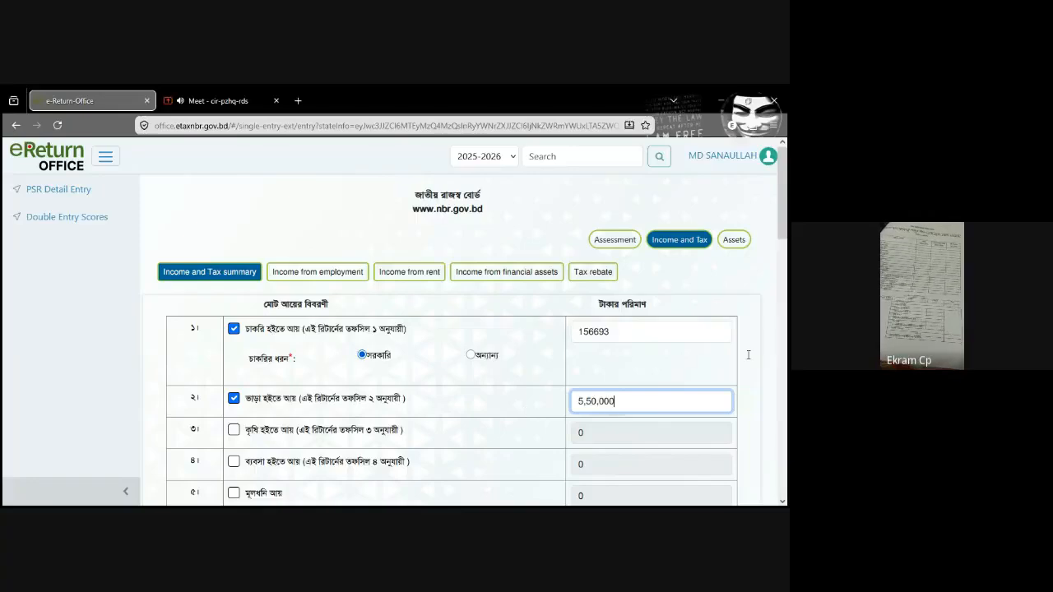
pyautogui.hotkey('ctrl', 'a')
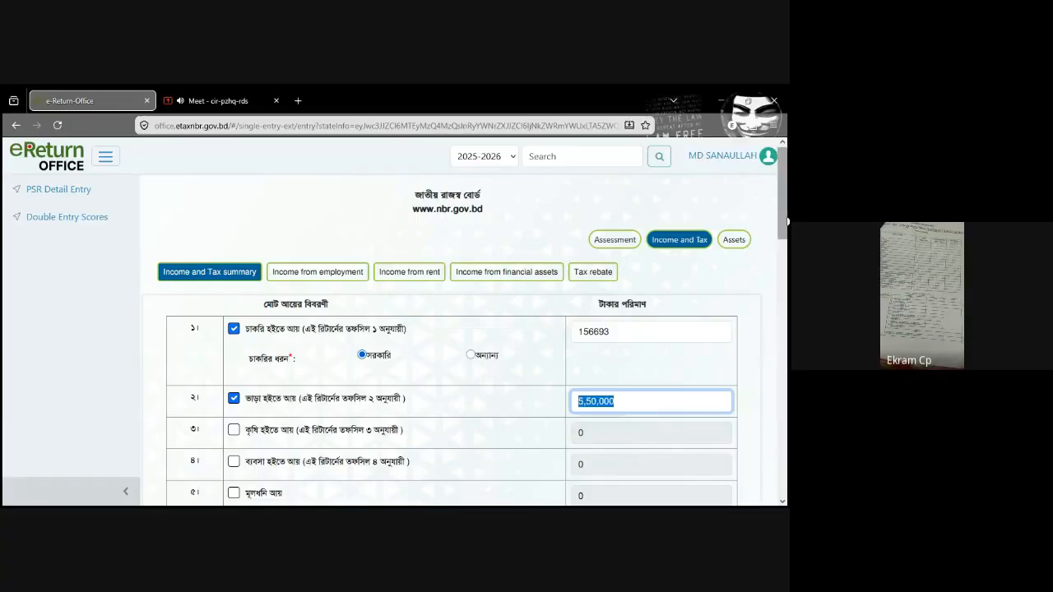
pyautogui.scroll(-1, 788, 220)
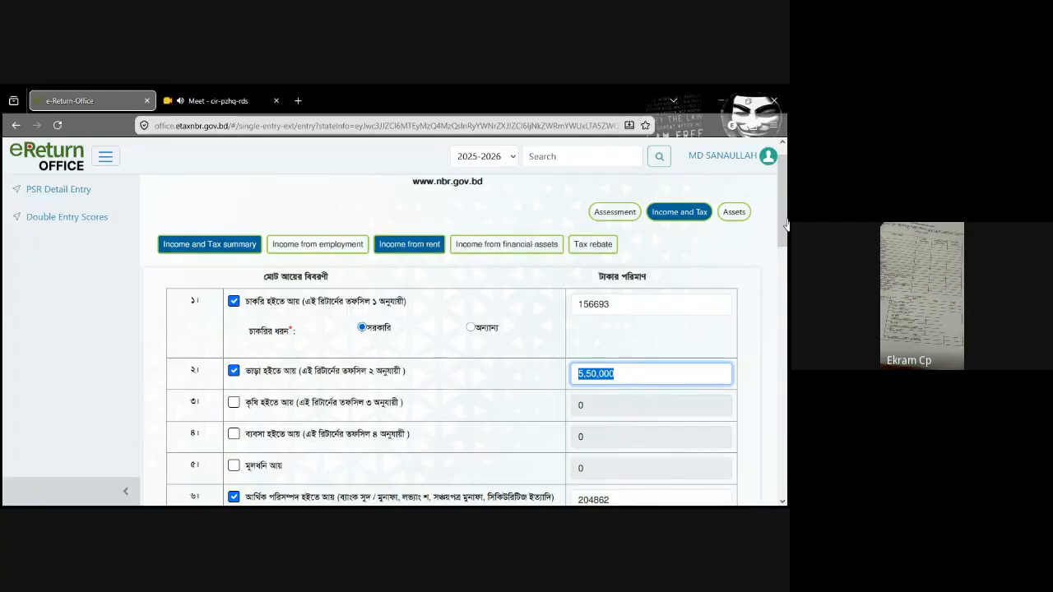
# Step: Reopen the Income from rent schedule, check its rental value, deduction and net income rows, and save the draft again
pyautogui.click(410, 244)
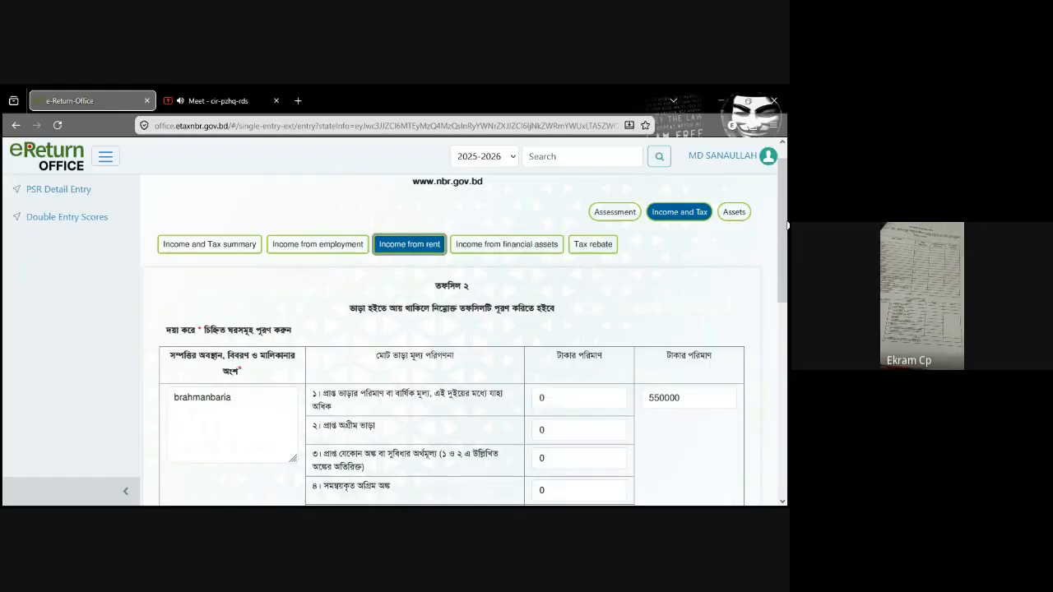
pyautogui.moveTo(788, 226); pyautogui.dragTo(788, 315)
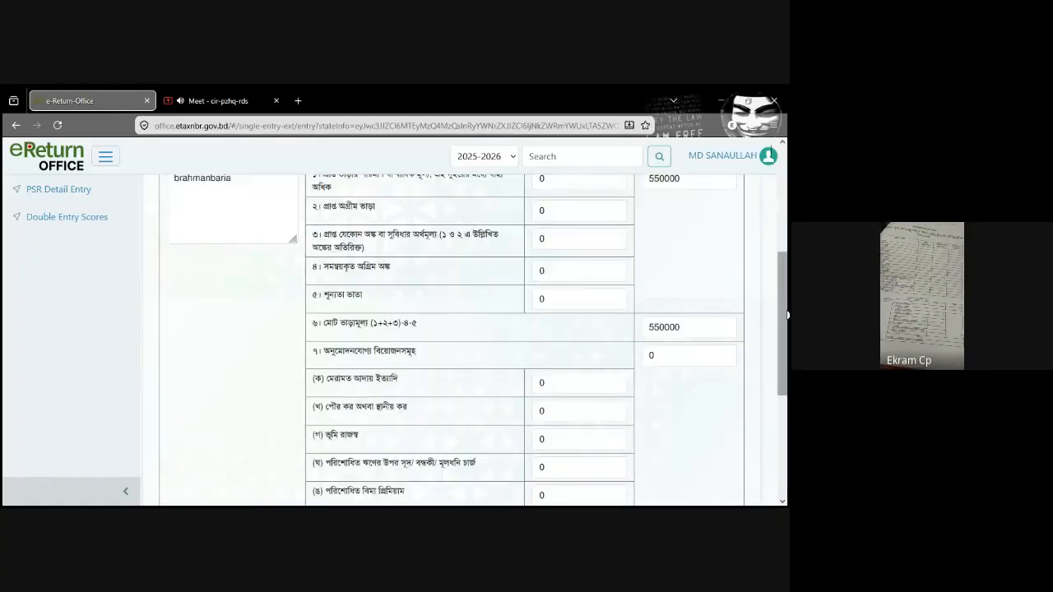
pyautogui.scroll(1, 706, 396)
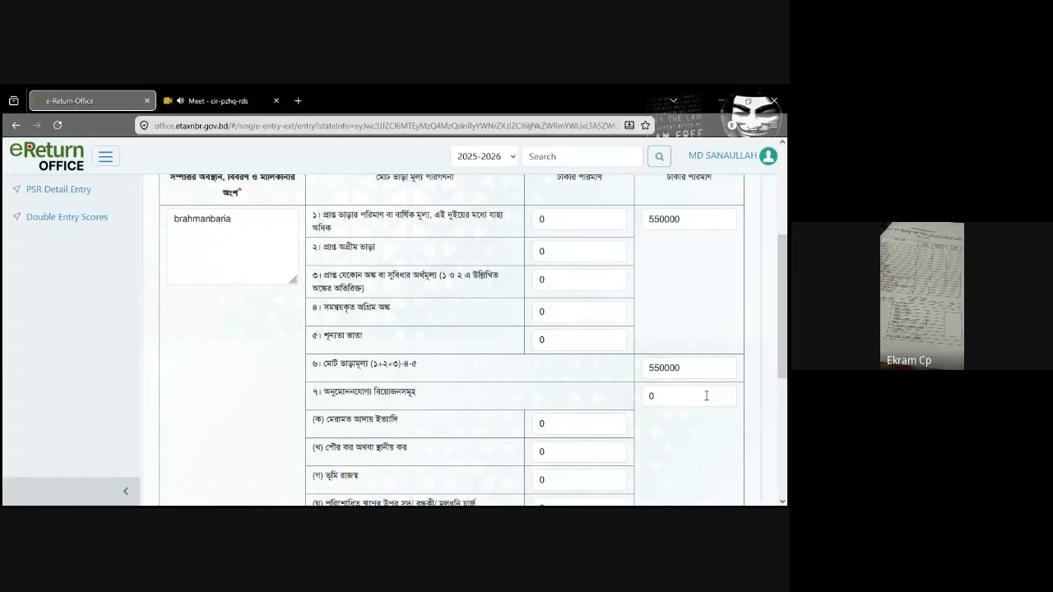
pyautogui.scroll(-7, 707, 396)
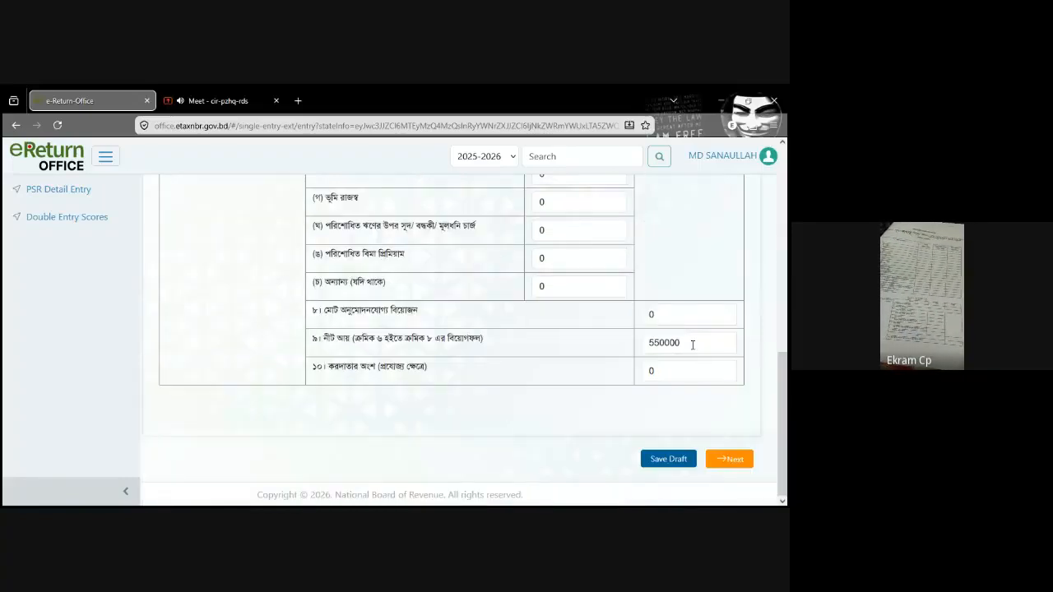
pyautogui.scroll(7, 688, 344)
pyautogui.scroll(-5, 680, 349)
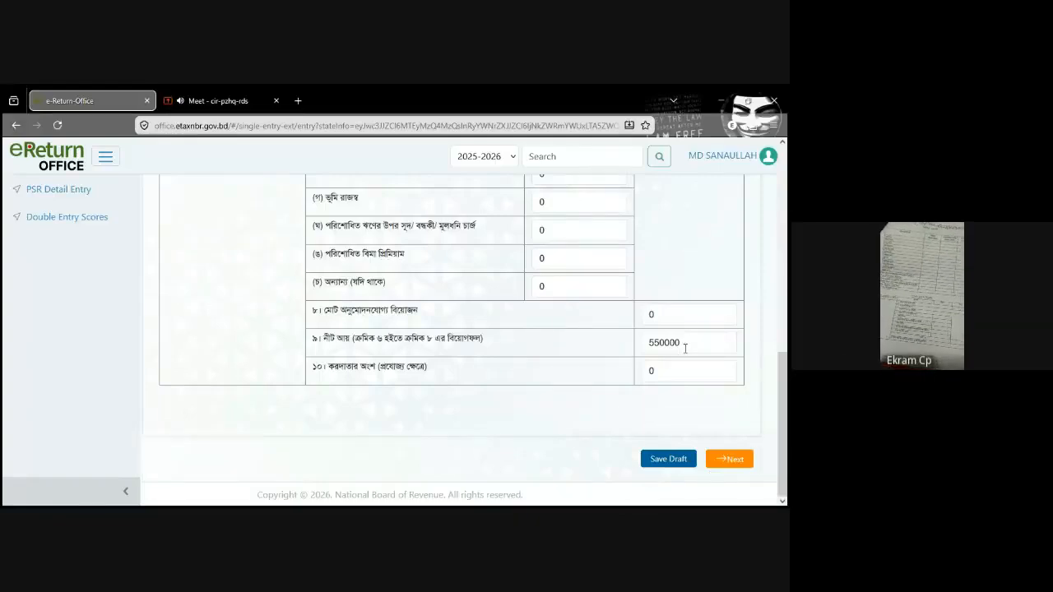
pyautogui.click(685, 348)
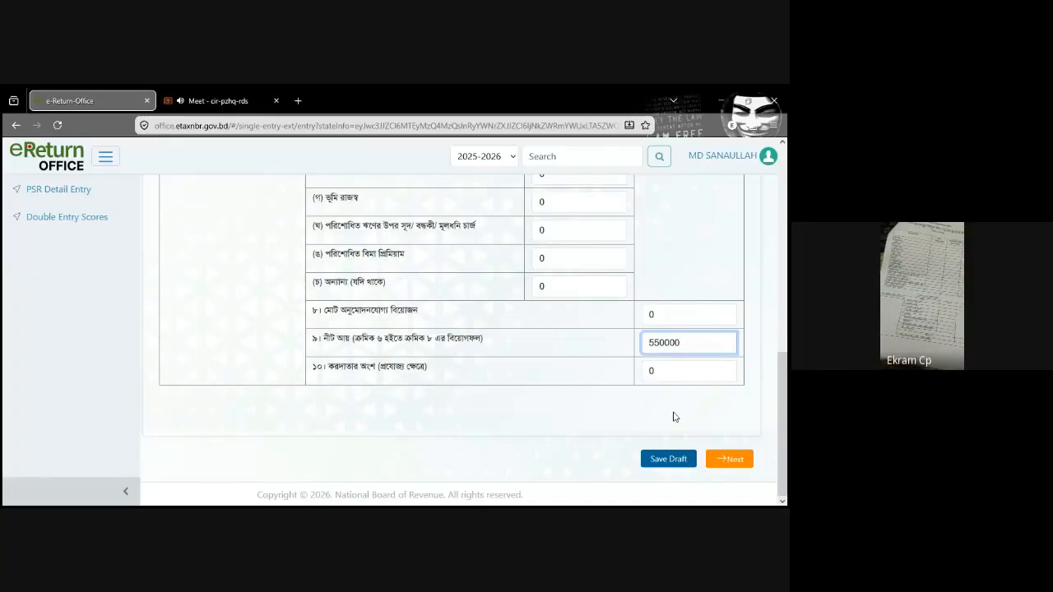
pyautogui.click(667, 459)
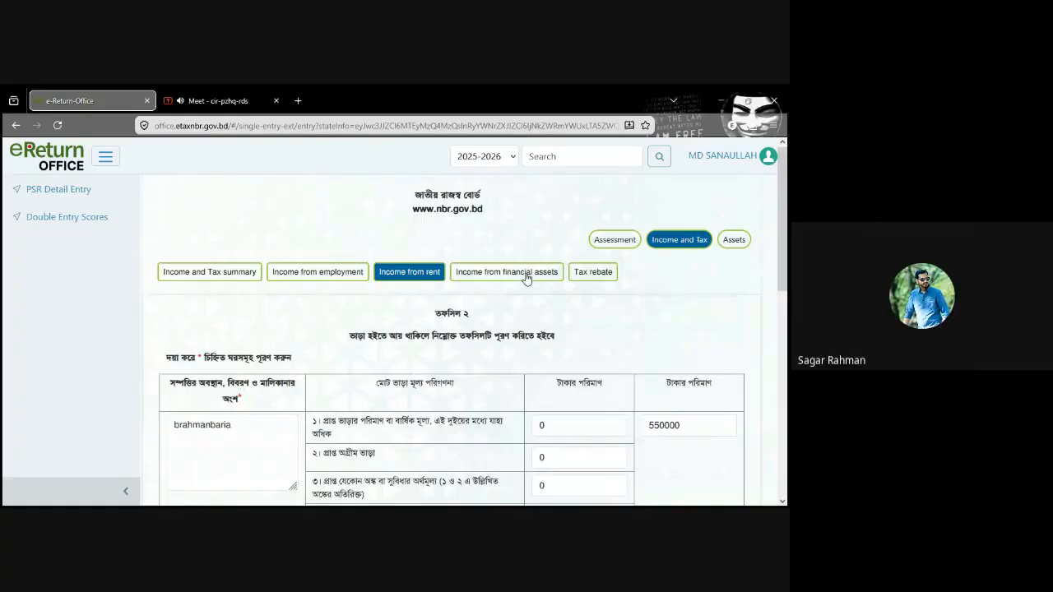
pyautogui.click(578, 275)
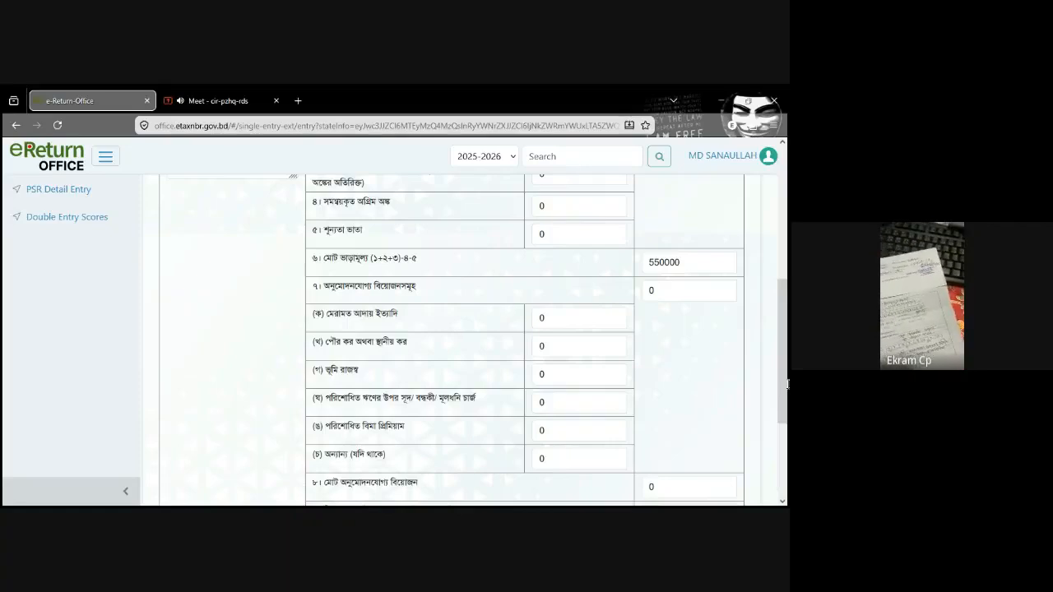
pyautogui.scroll(4, 787, 305)
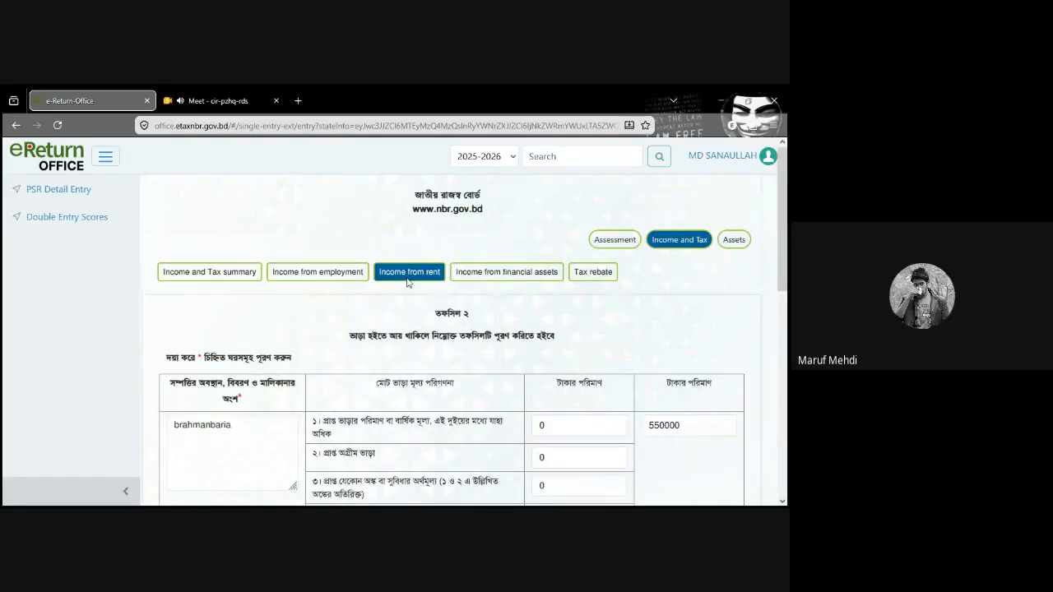
# Step: Open the Income from employment schedule and check its salary, allowance and total (মোট) rows
pyautogui.click(317, 278)
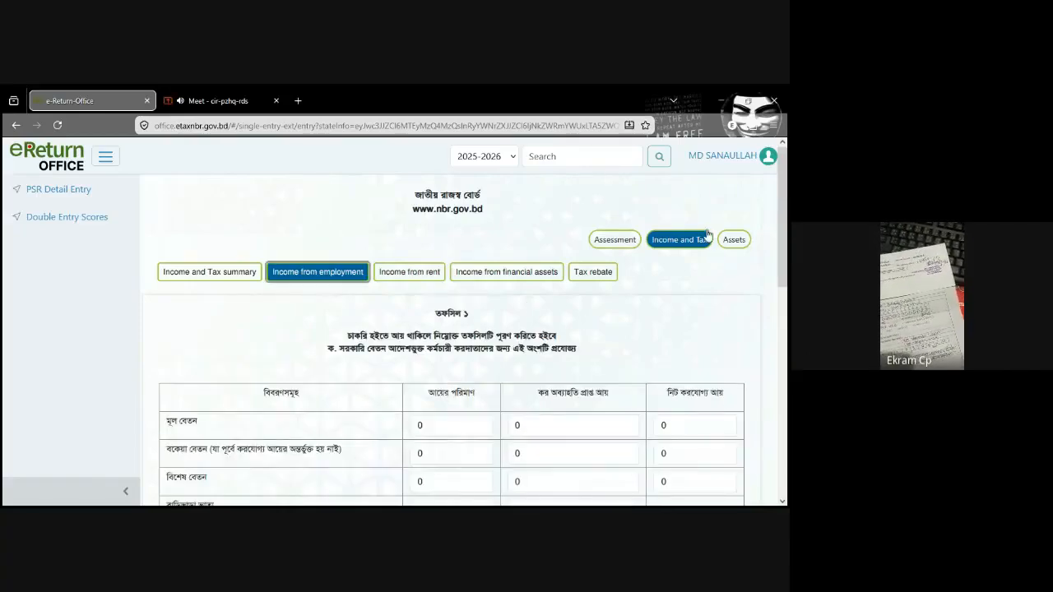
pyautogui.moveTo(783, 211); pyautogui.dragTo(783, 376)
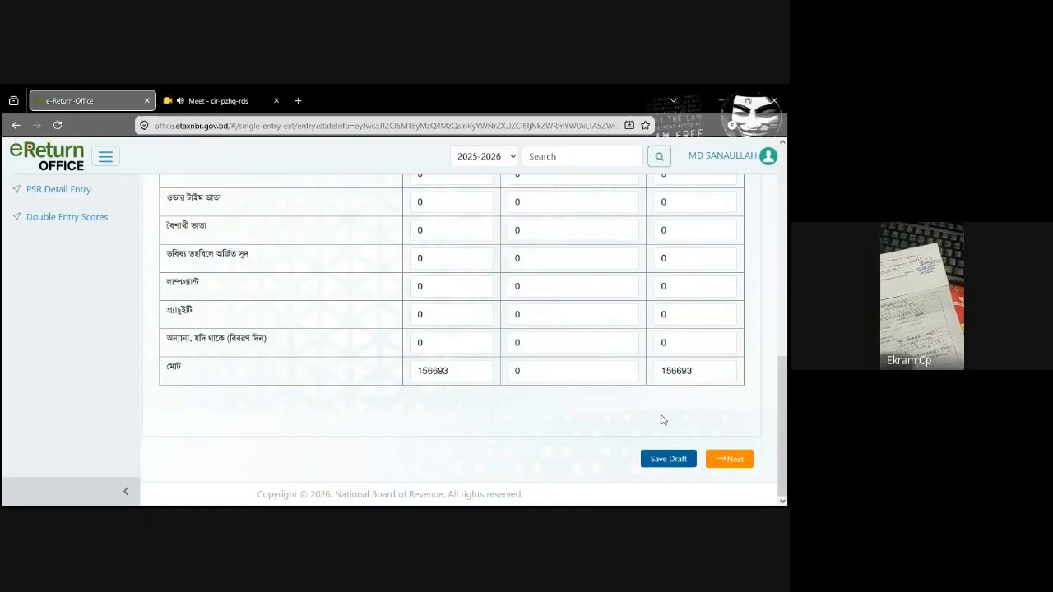
pyautogui.moveTo(787, 407); pyautogui.dragTo(787, 240)
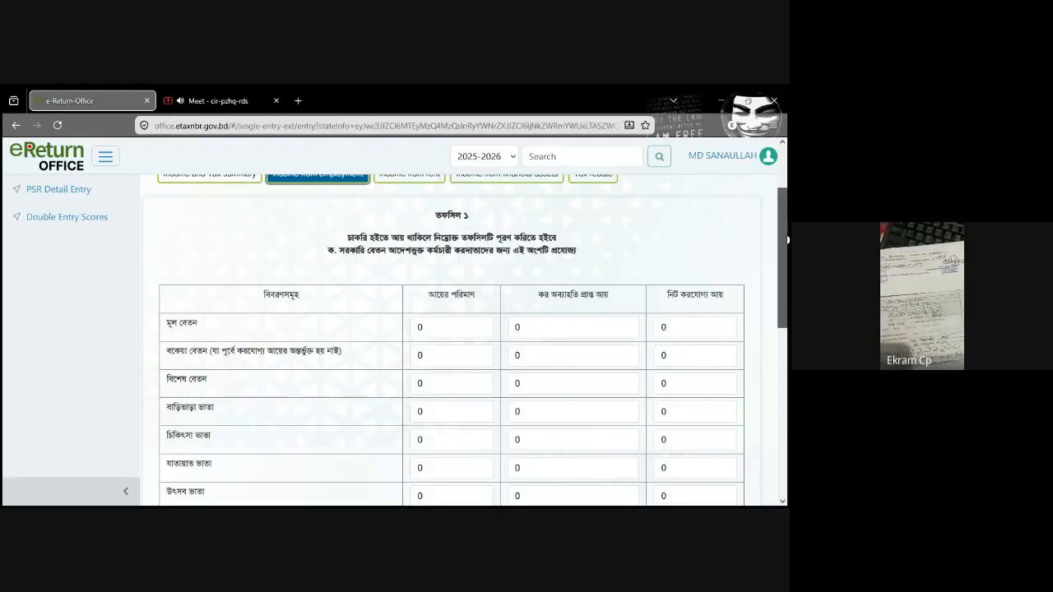
pyautogui.moveTo(787, 239); pyautogui.dragTo(778, 202)
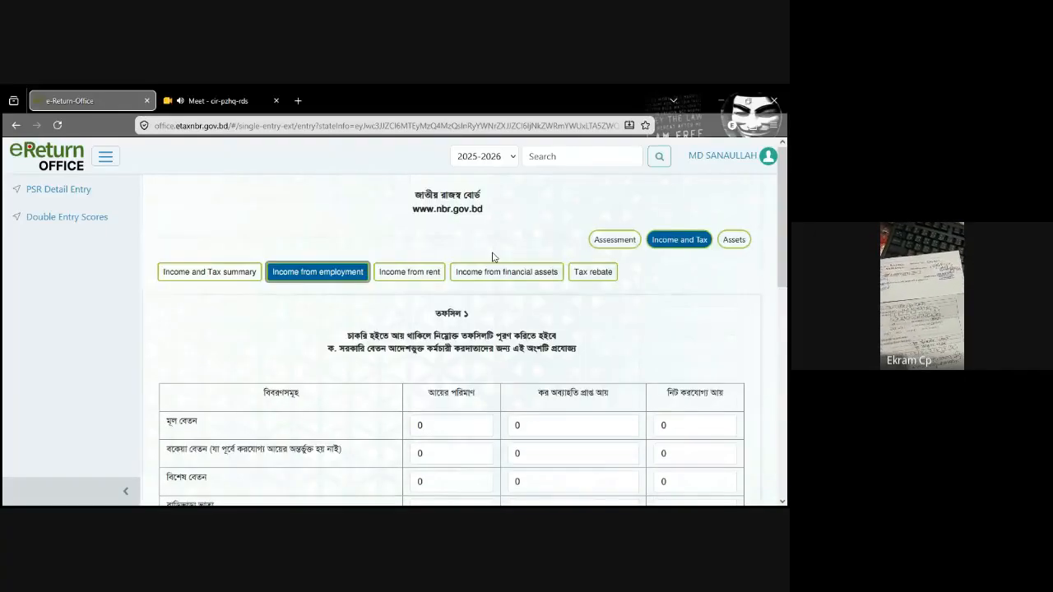
# Step: Return to the Income and Tax summary and review its income source, total income, tax computation and tax payment rows
pyautogui.click(217, 279)
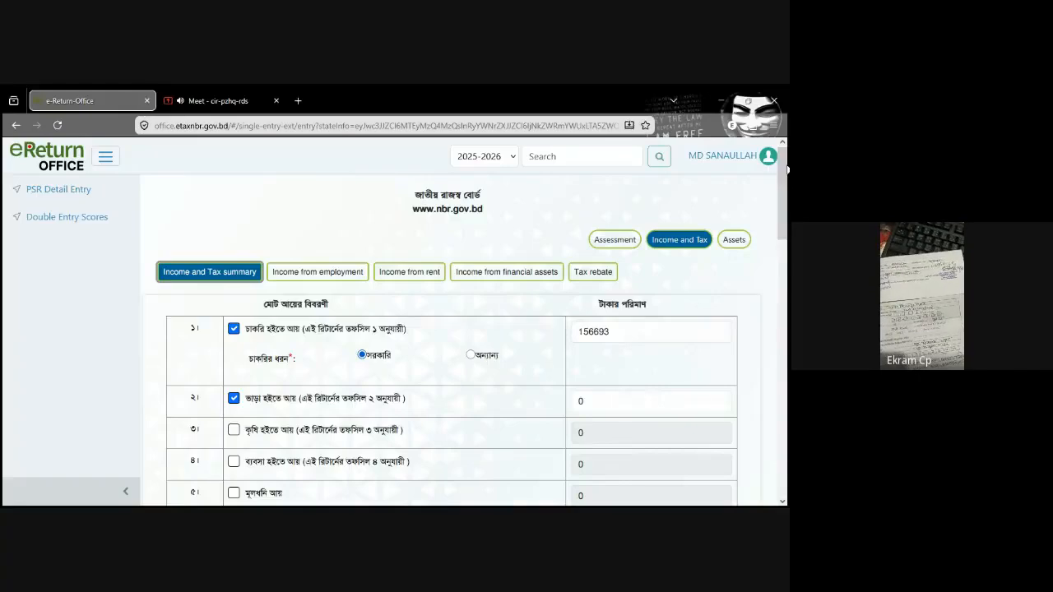
pyautogui.moveTo(788, 175); pyautogui.dragTo(788, 204)
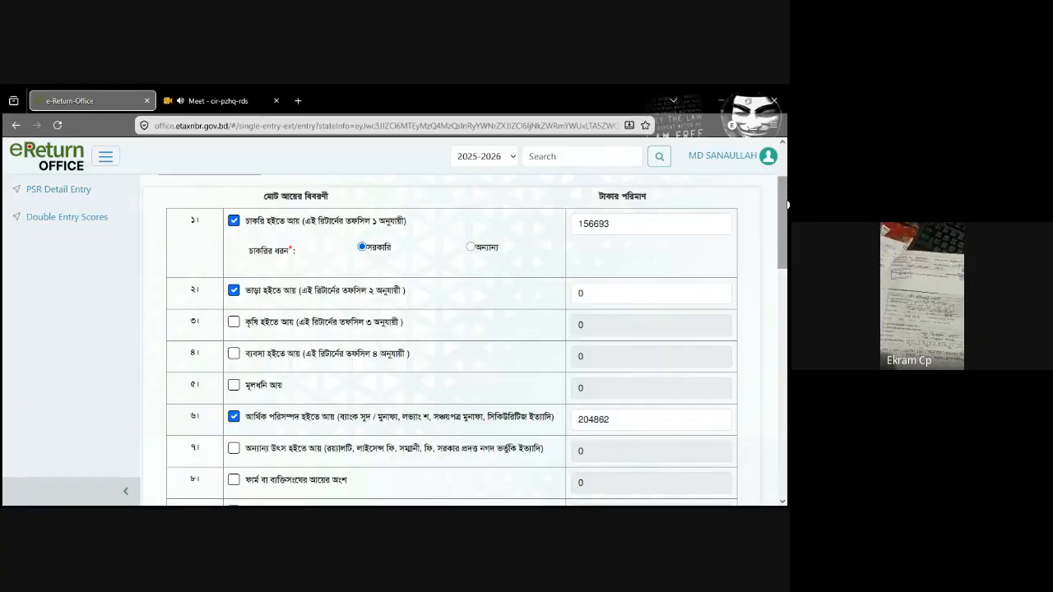
pyautogui.scroll(1, 780, 208)
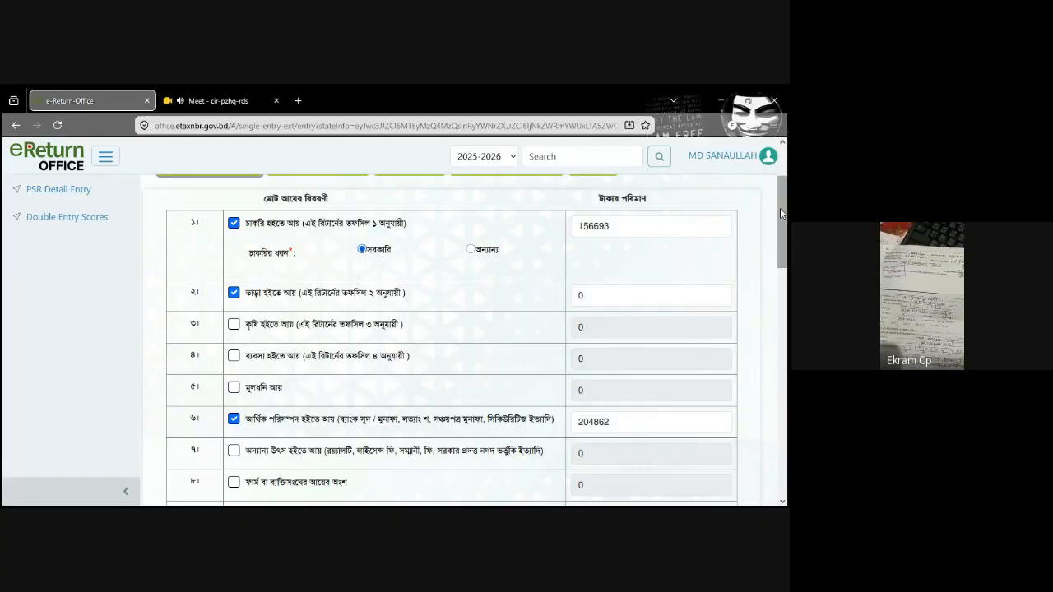
pyautogui.moveTo(780, 209); pyautogui.dragTo(780, 416)
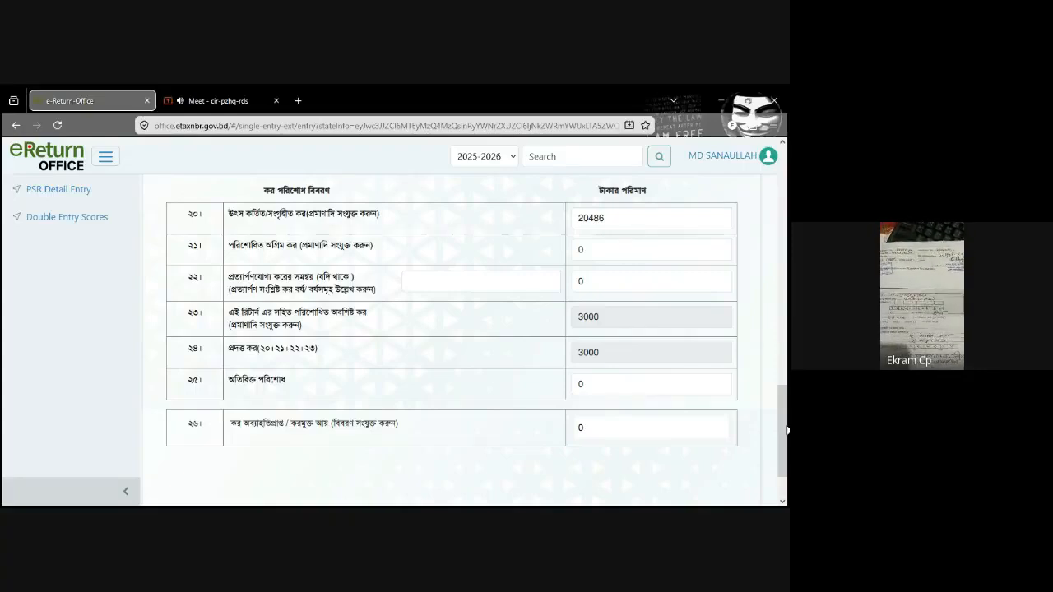
pyautogui.moveTo(788, 426); pyautogui.dragTo(787, 183)
pyautogui.scroll(-4, 788, 182)
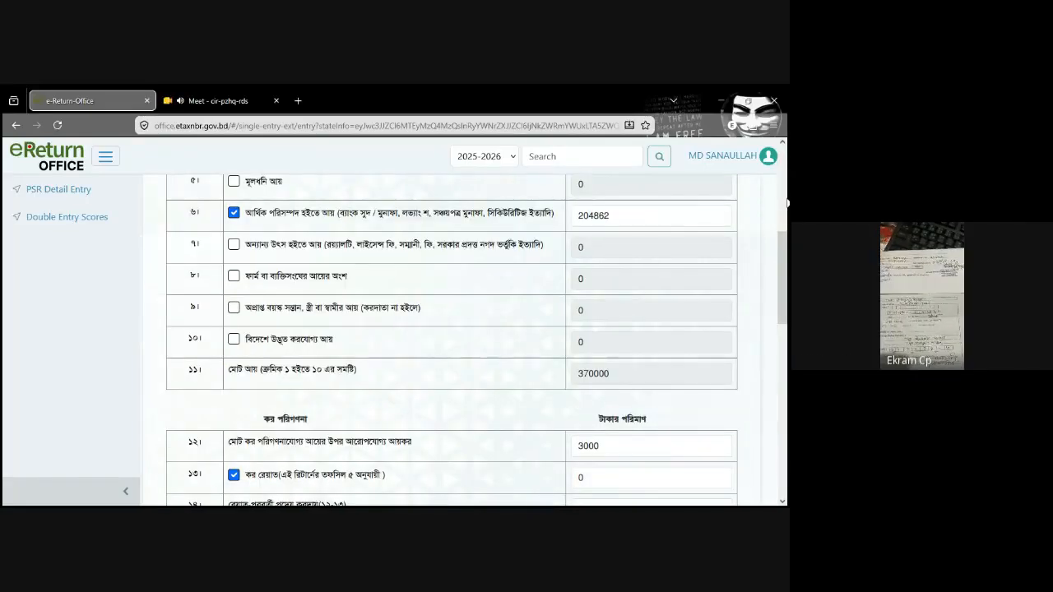
pyautogui.scroll(2, 778, 279)
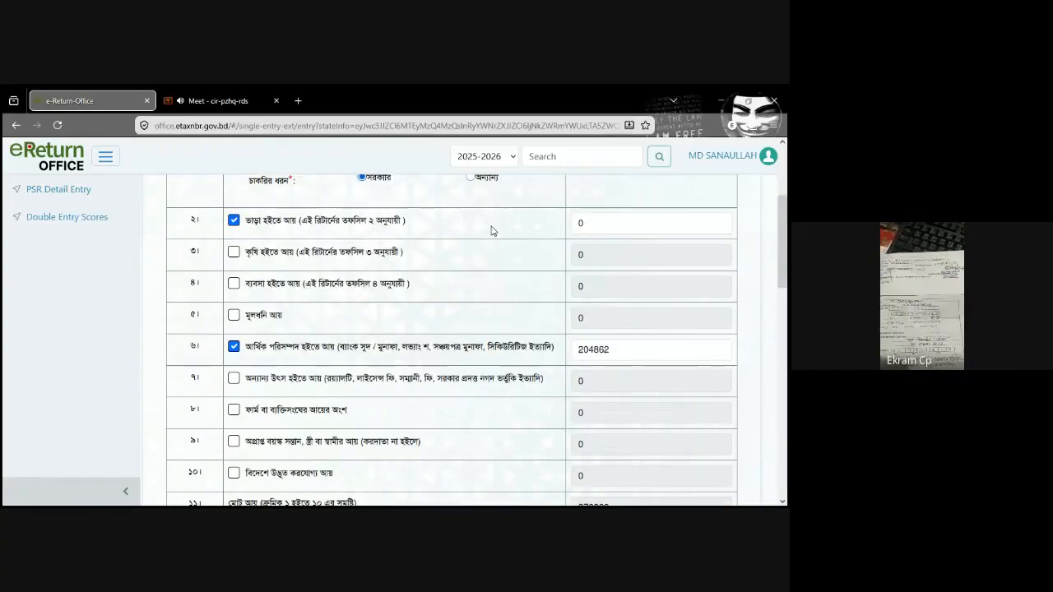
pyautogui.scroll(-1, 785, 250)
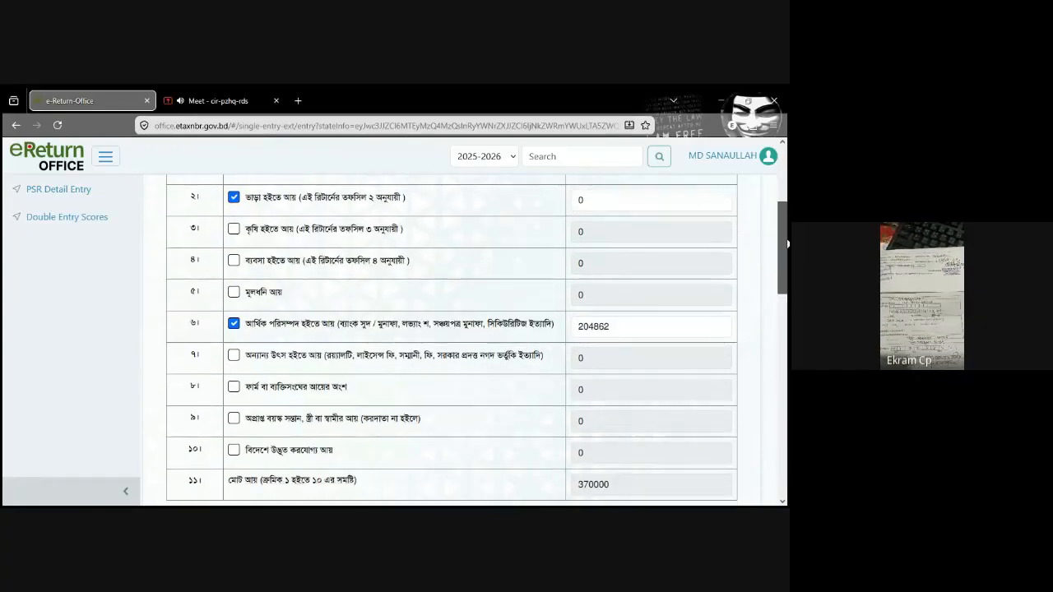
pyautogui.moveTo(786, 249); pyautogui.dragTo(786, 314)
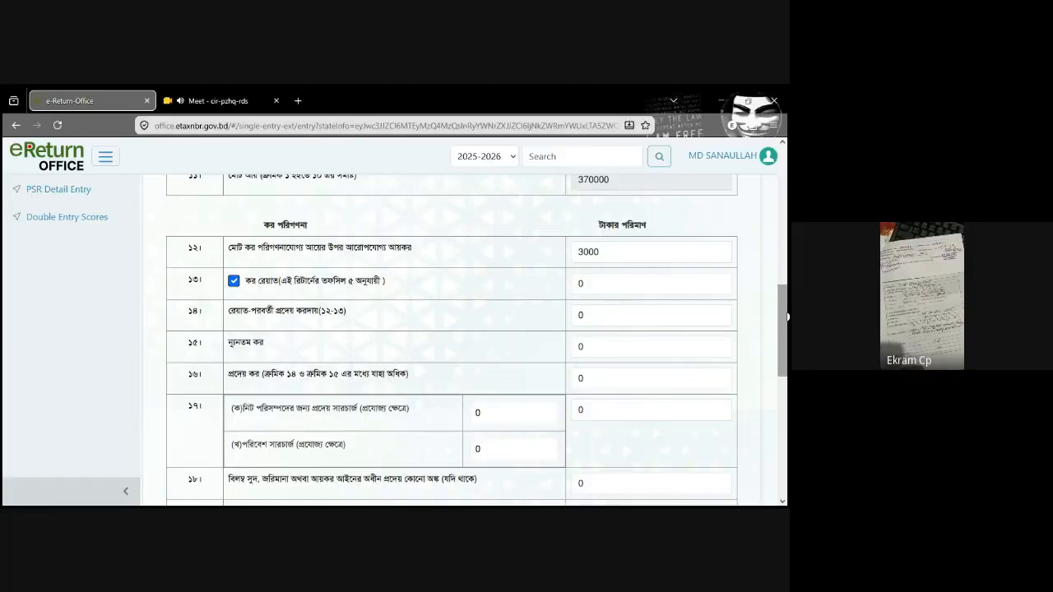
pyautogui.scroll(10, 787, 317)
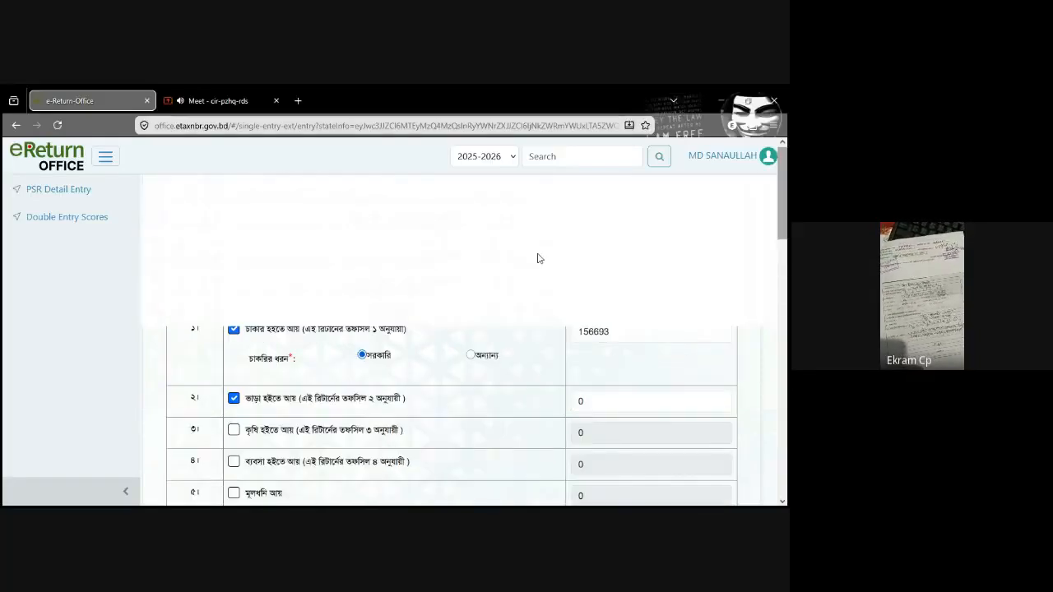
# Step: Open the Income from rent schedule and check its allowable deductions, net income (নীট আয়) and taxpayer's share rows
pyautogui.click(437, 277)
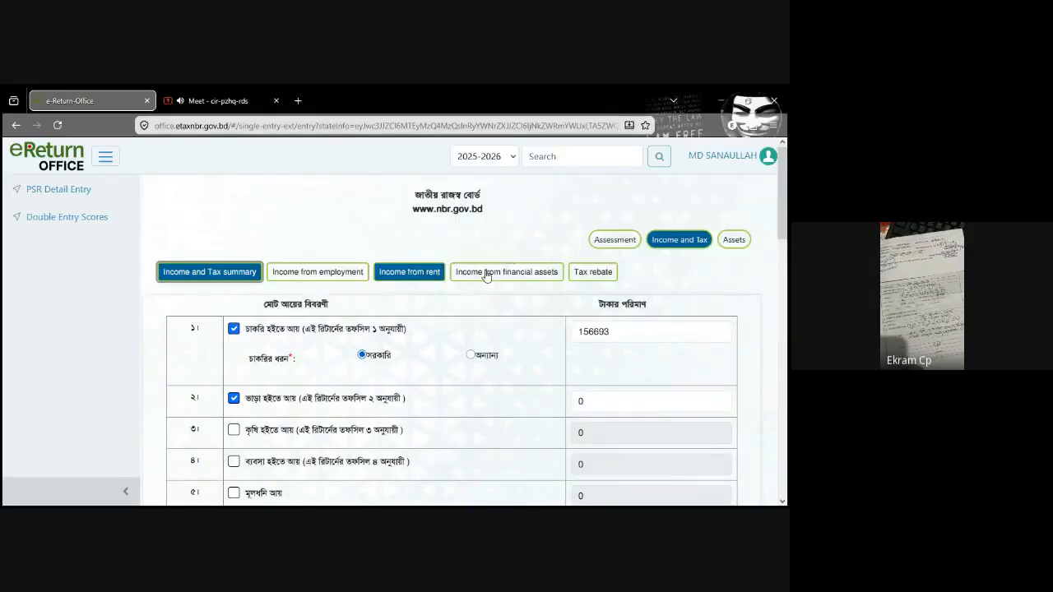
pyautogui.scroll(-10, 786, 452)
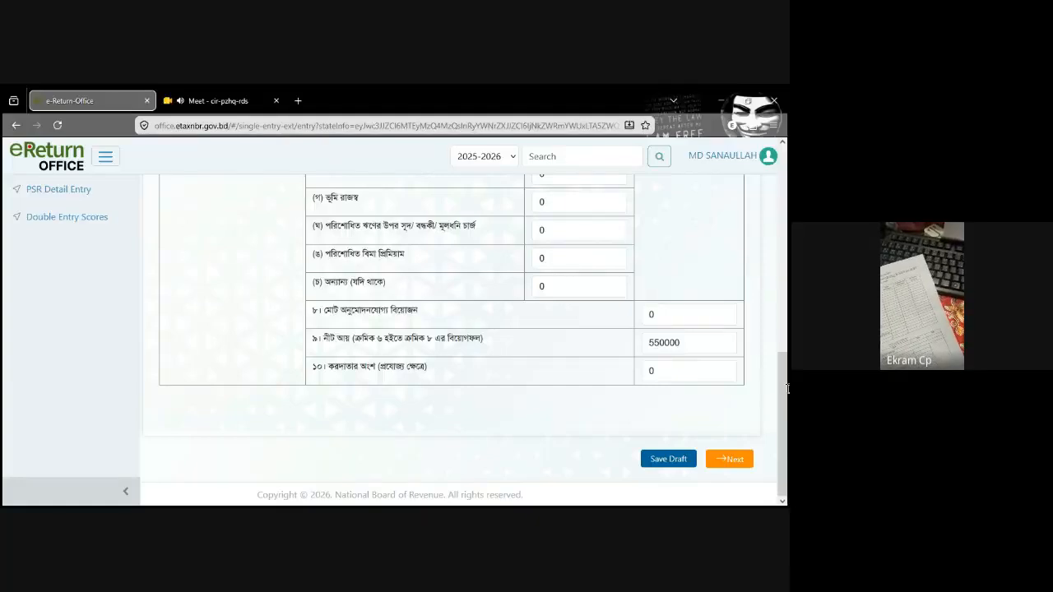
pyautogui.moveTo(787, 389); pyautogui.dragTo(787, 380)
pyautogui.doubleClick(664, 362)
pyautogui.scroll(-1, 663, 362)
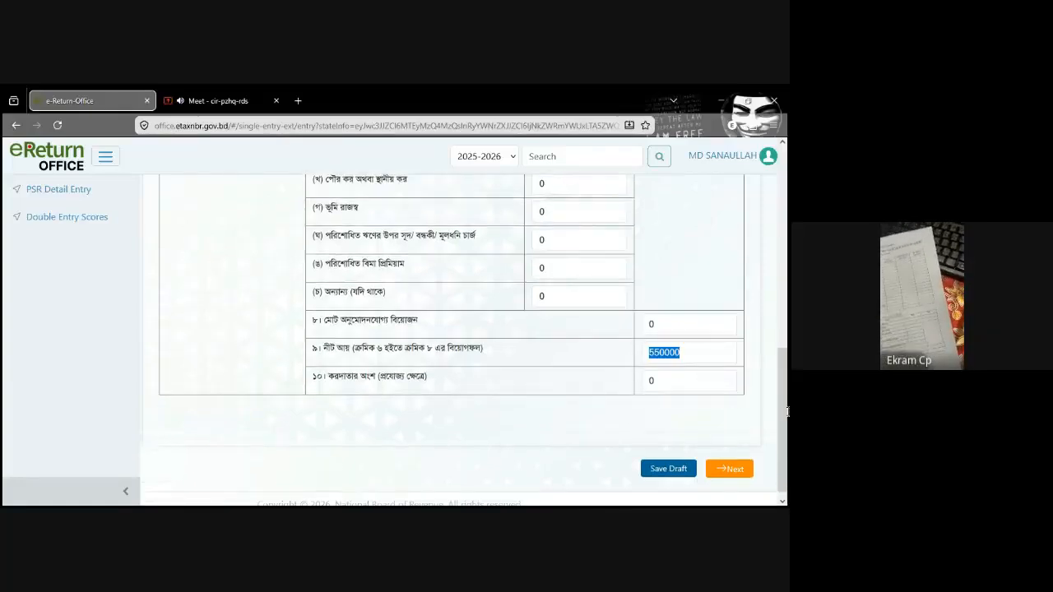
pyautogui.click(642, 282)
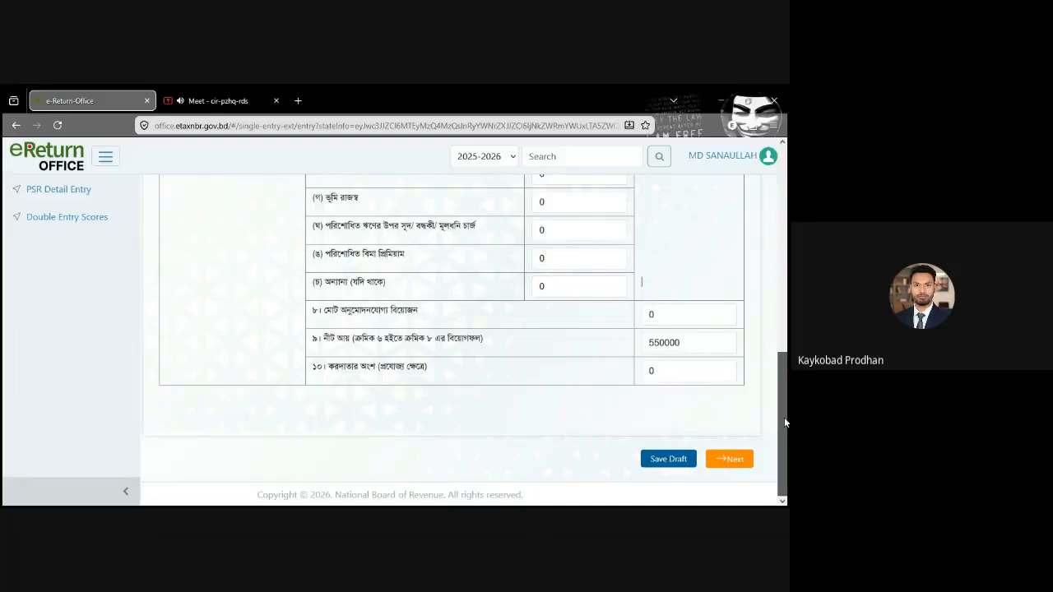
pyautogui.moveTo(784, 422); pyautogui.dragTo(784, 215)
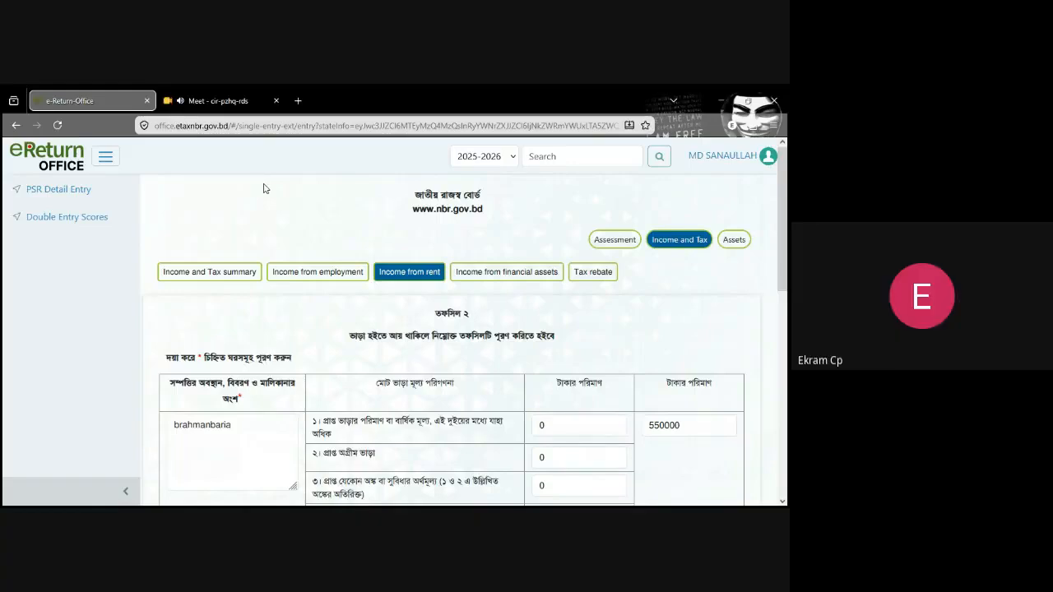
# Step: Switch to the Google Meet call to view the participants
pyautogui.click(233, 102)
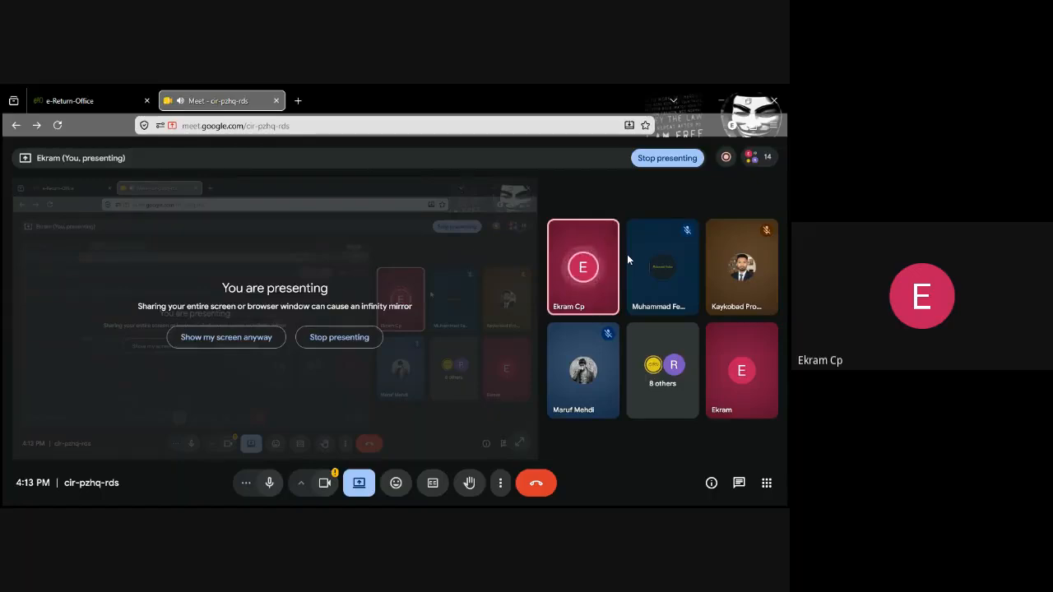
pyautogui.moveTo(579, 279)
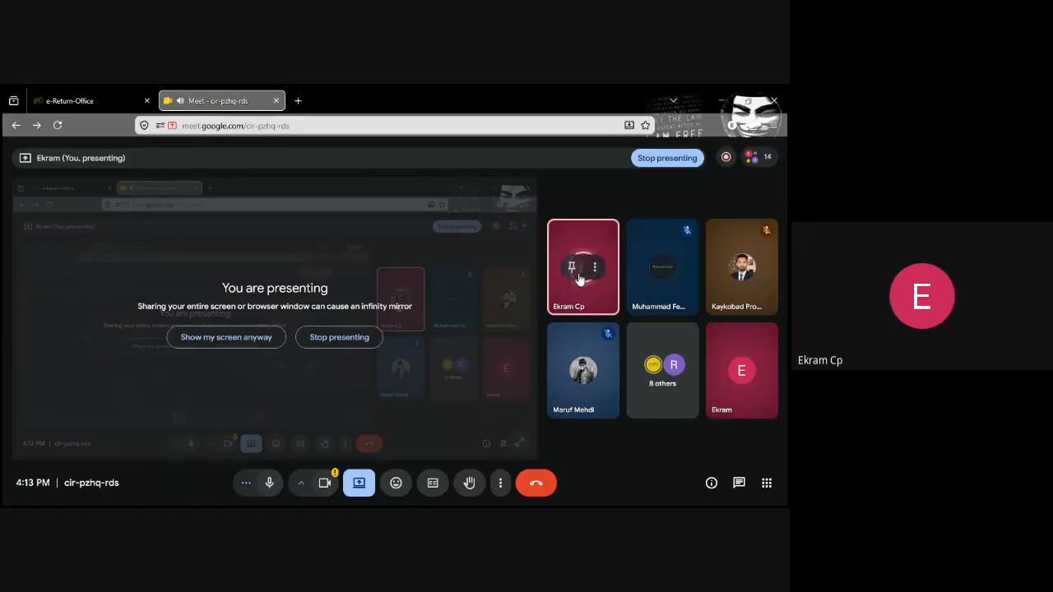